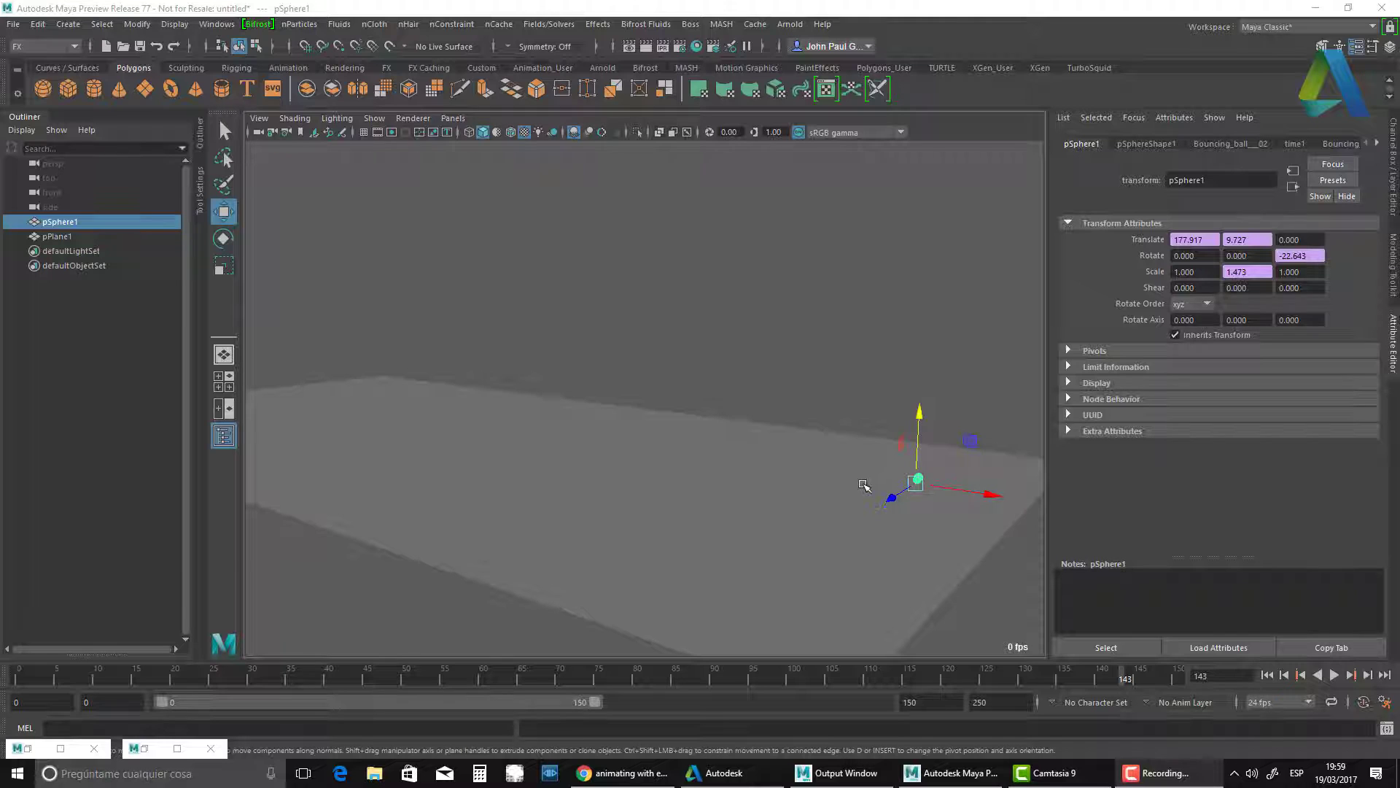
# Rewind to frame 0 and play the sphere's bounce while orbiting the perspective view.
pyautogui.click(1268, 674)
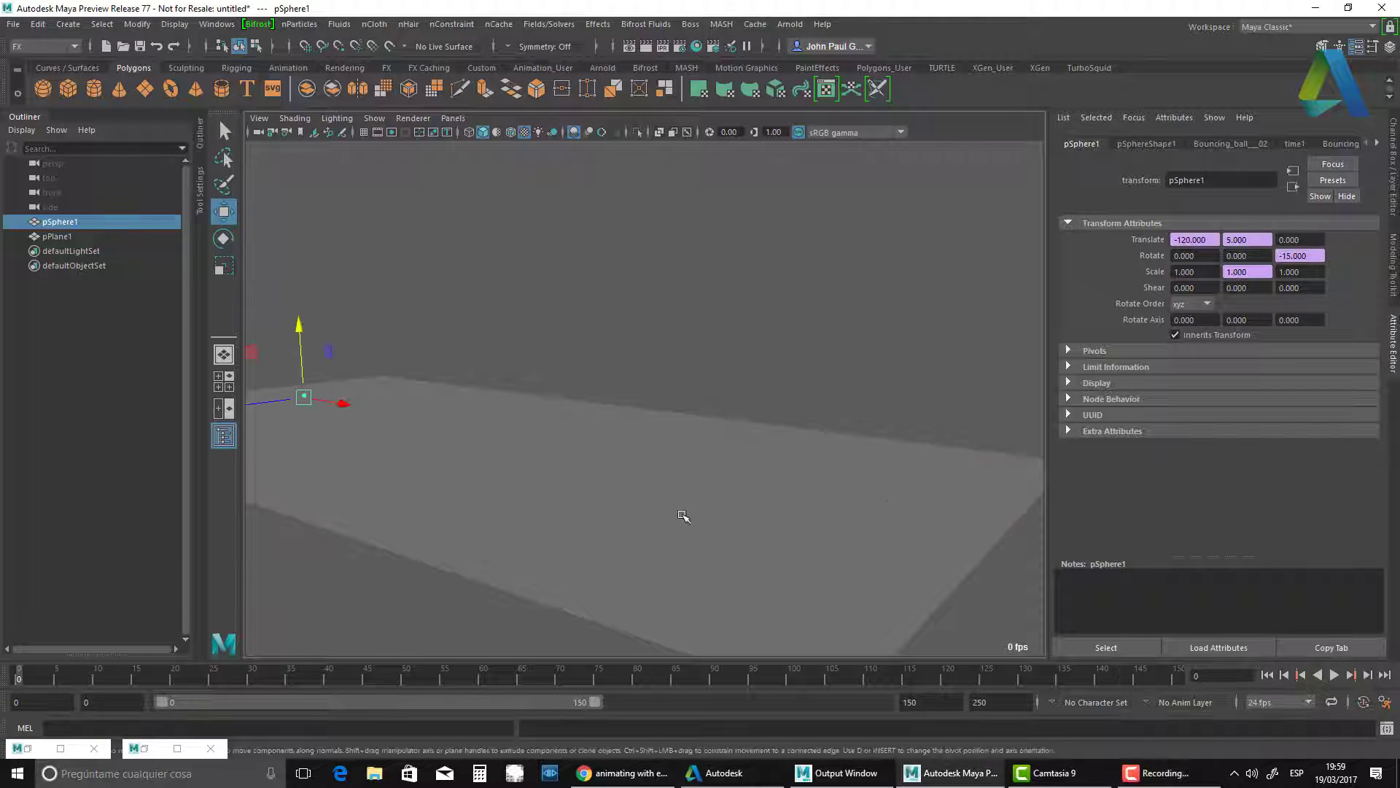
pyautogui.moveTo(684, 516)
pyautogui.keyDown('alt'); pyautogui.mouseDown()
pyautogui.moveTo(462, 459)
pyautogui.moveTo(469, 475)
pyautogui.moveTo(693, 509)
pyautogui.mouseUp(); pyautogui.keyUp('alt')
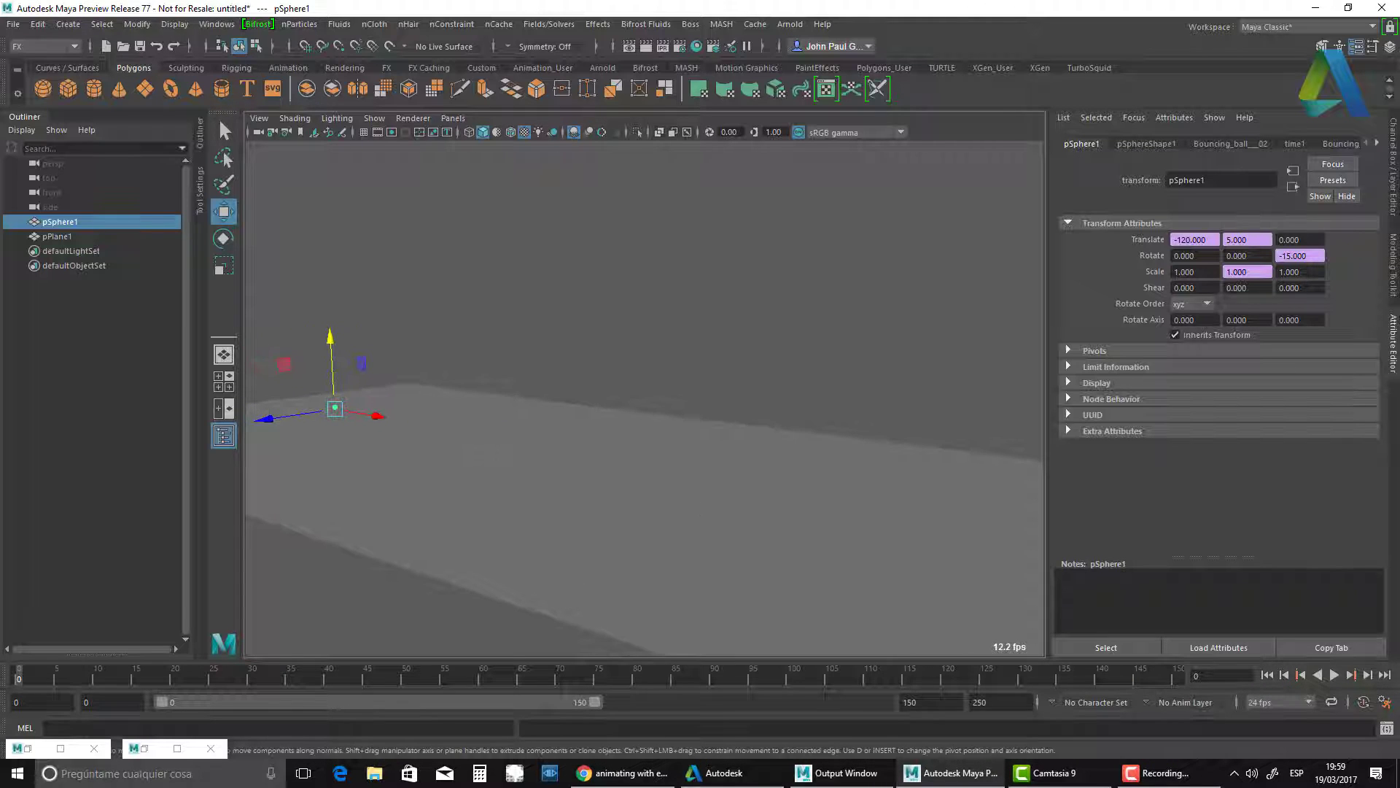
pyautogui.hotkey('alt', 'v')
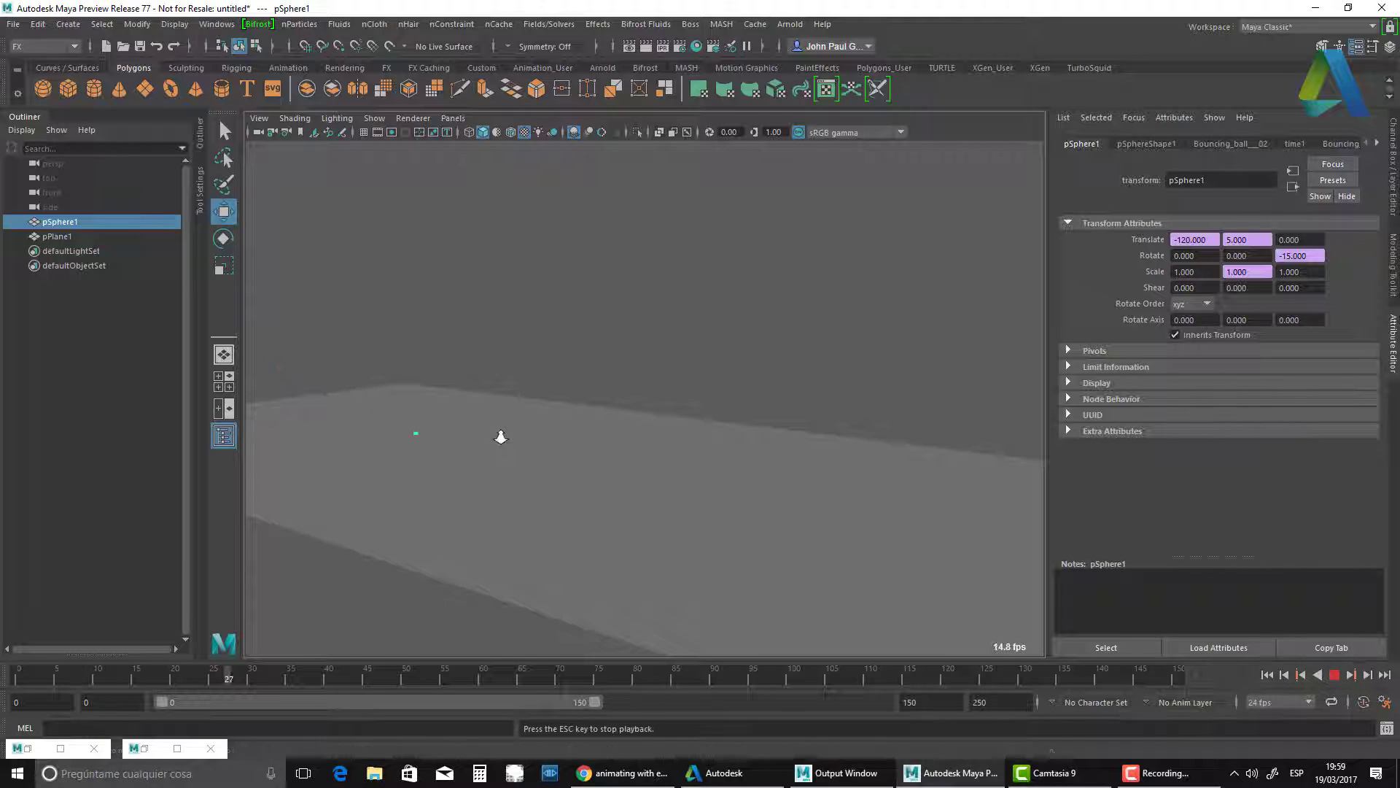
pyautogui.click(500, 436)
pyautogui.keyDown('alt'); pyautogui.moveTo(547, 447); pyautogui.dragTo(714, 520); pyautogui.keyUp('alt')
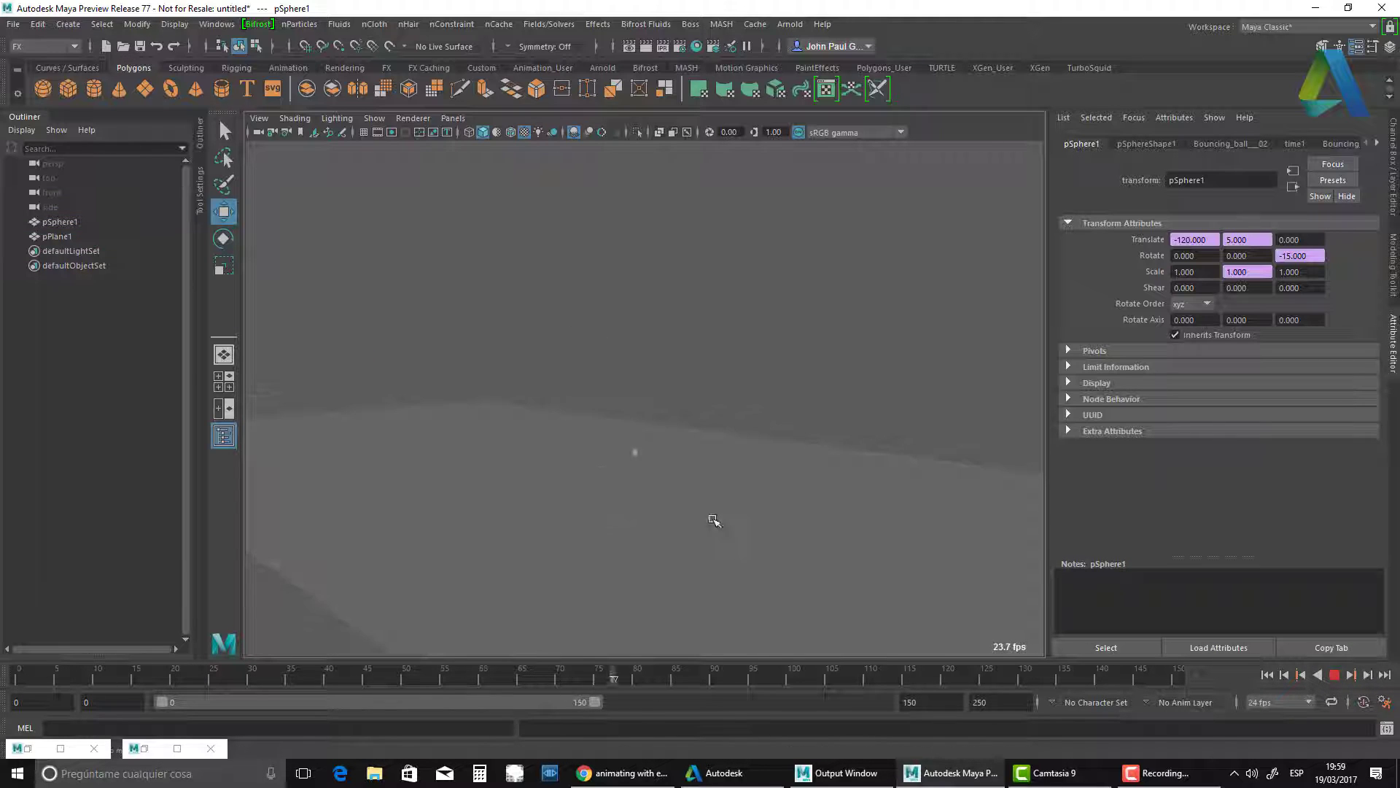
# Stop playback, select pSphere1 and open its Translate Y expression for editing.
pyautogui.click(1346, 675)
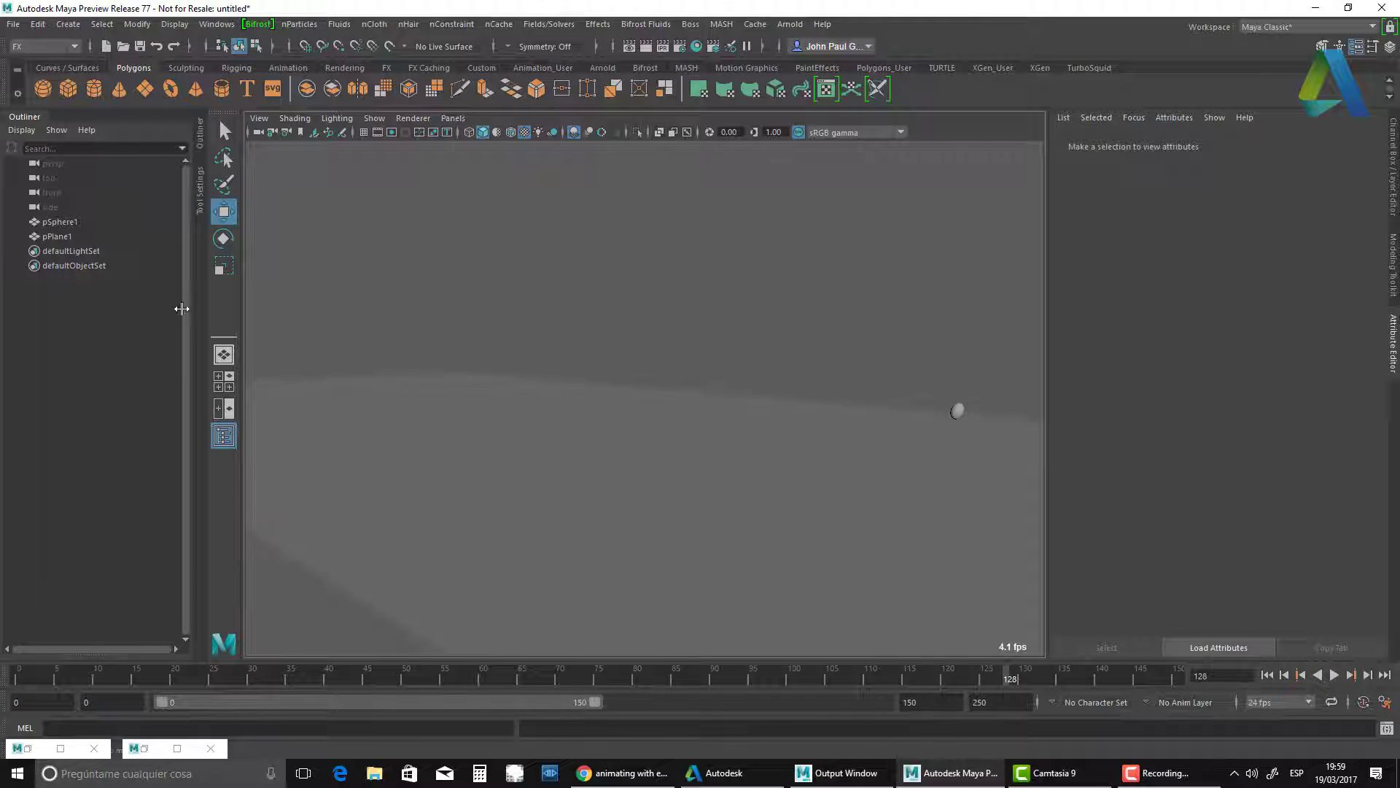
pyautogui.click(73, 222)
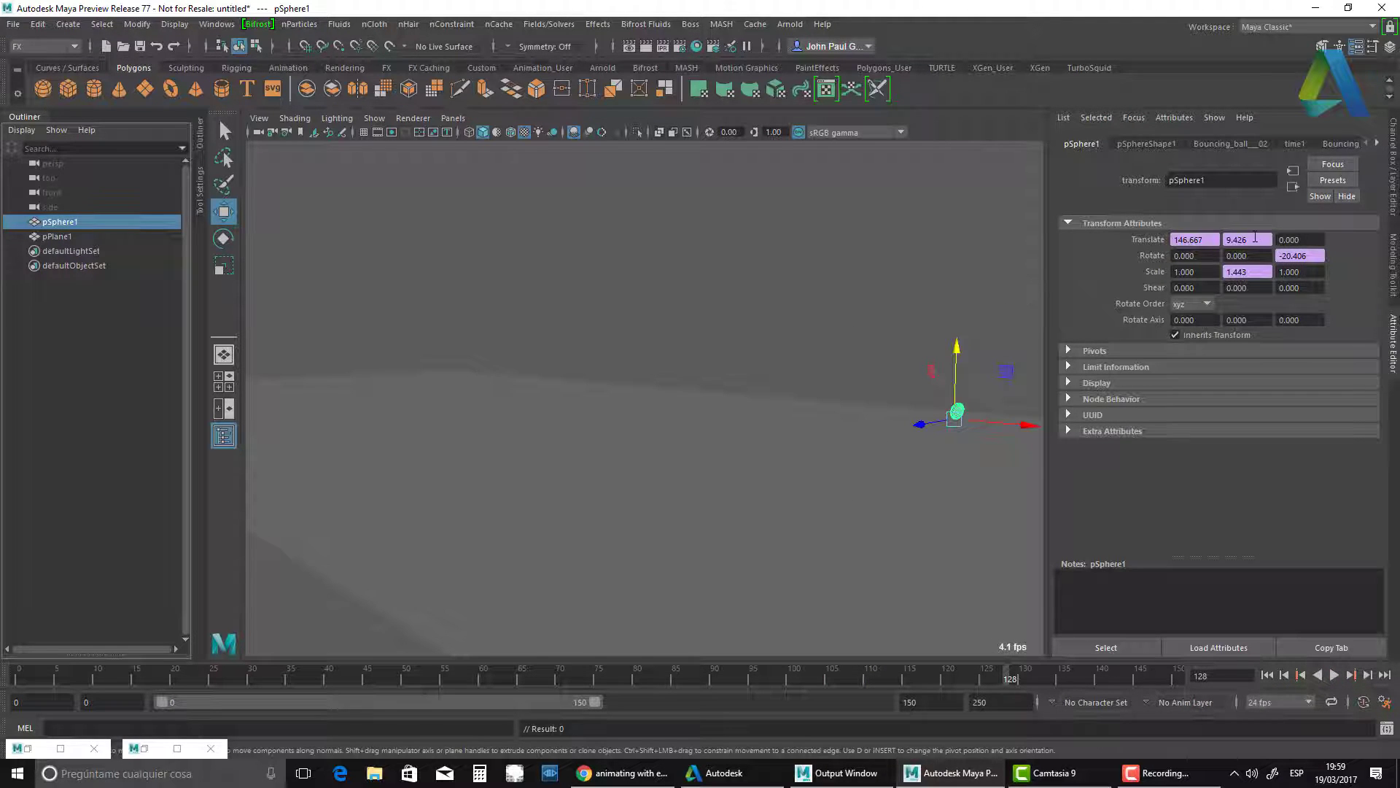
pyautogui.rightClick(1255, 238)
pyautogui.click(1284, 248)
pyautogui.moveTo(472, 195); pyautogui.dragTo(638, 175)
# Enlarge the Expression Editor font and window so the formula is readable.
pyautogui.click(583, 504)
pyautogui.keyDown('ctrl'); pyautogui.scroll(5, 595, 502); pyautogui.keyUp('ctrl')
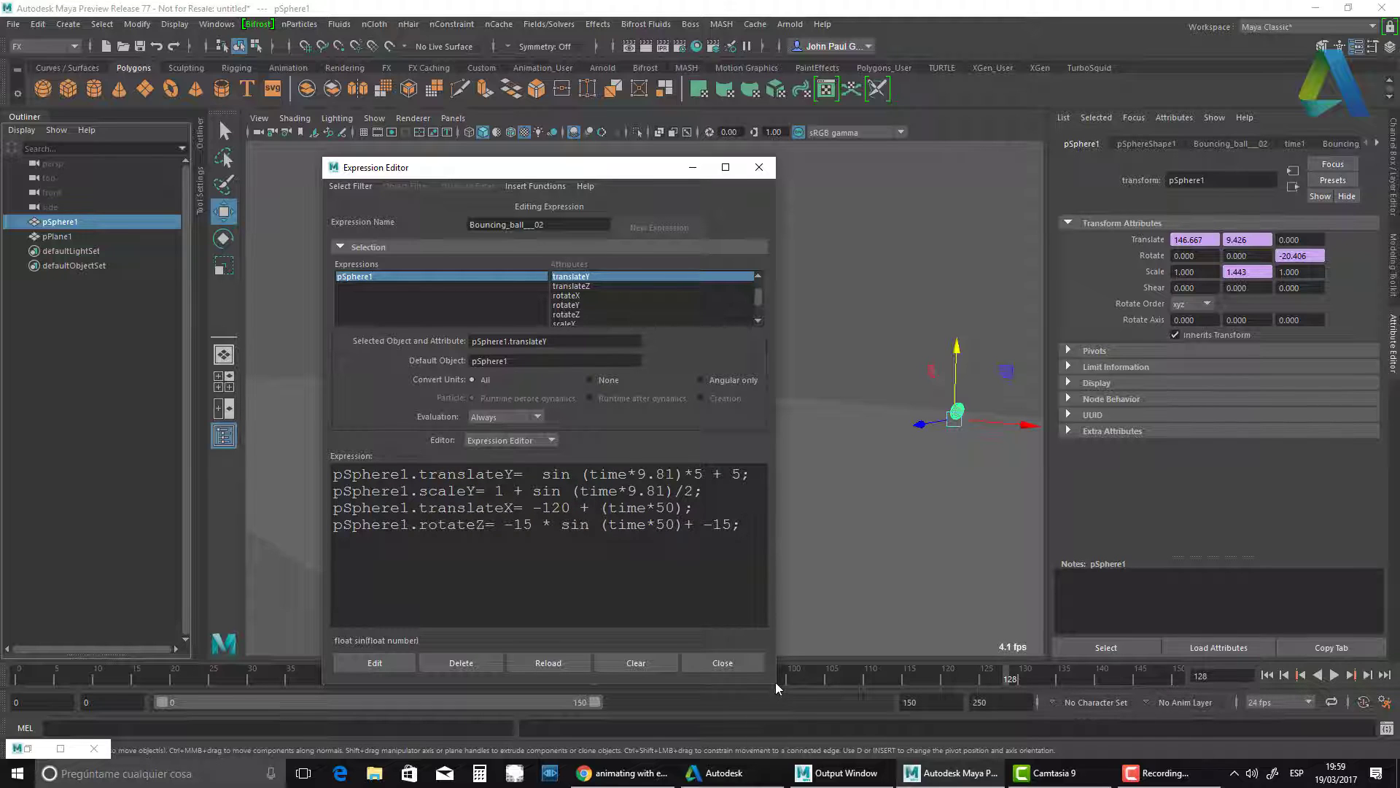
pyautogui.moveTo(777, 684); pyautogui.dragTo(889, 700)
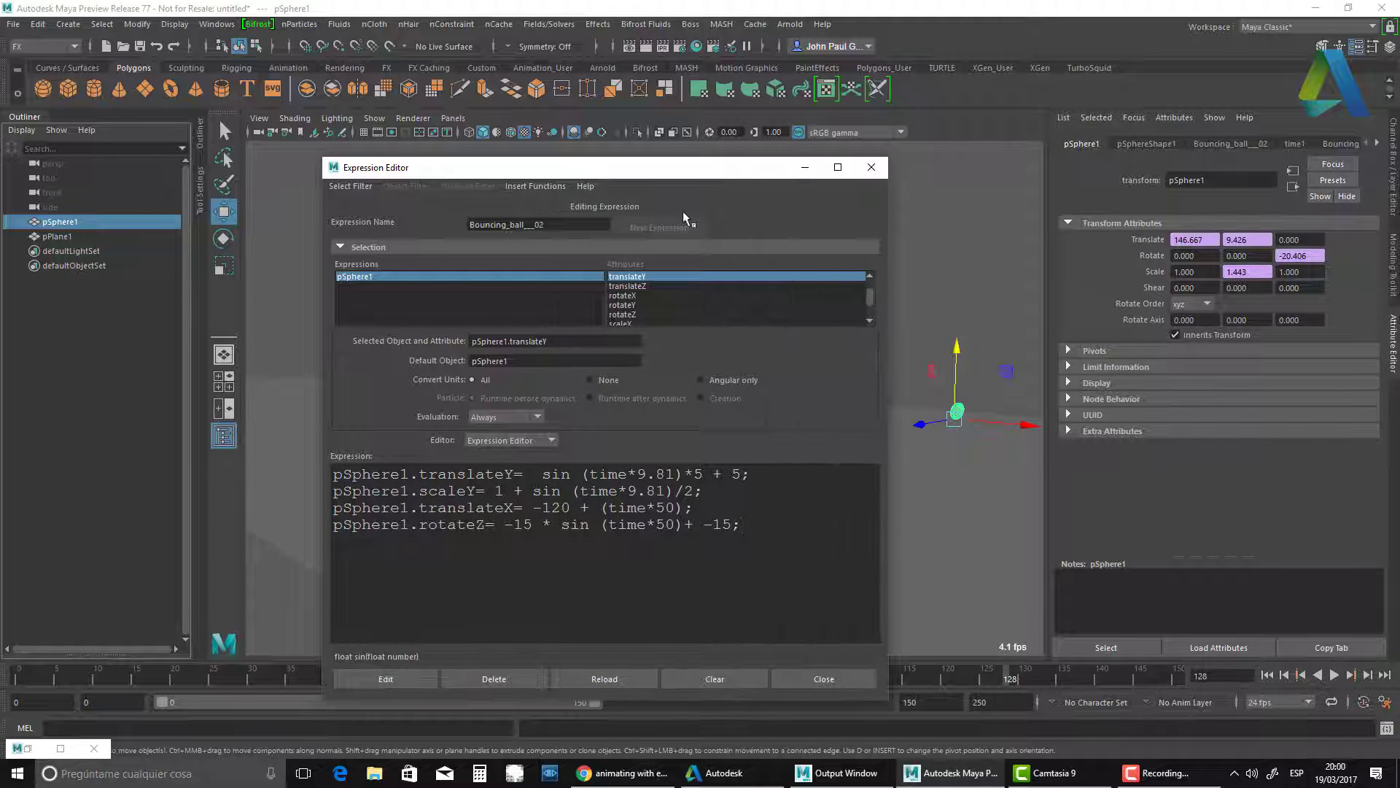
pyautogui.moveTo(705, 177); pyautogui.dragTo(529, 123)
pyautogui.keyDown('ctrl'); pyautogui.scroll(4, 586, 474); pyautogui.keyUp('ctrl')
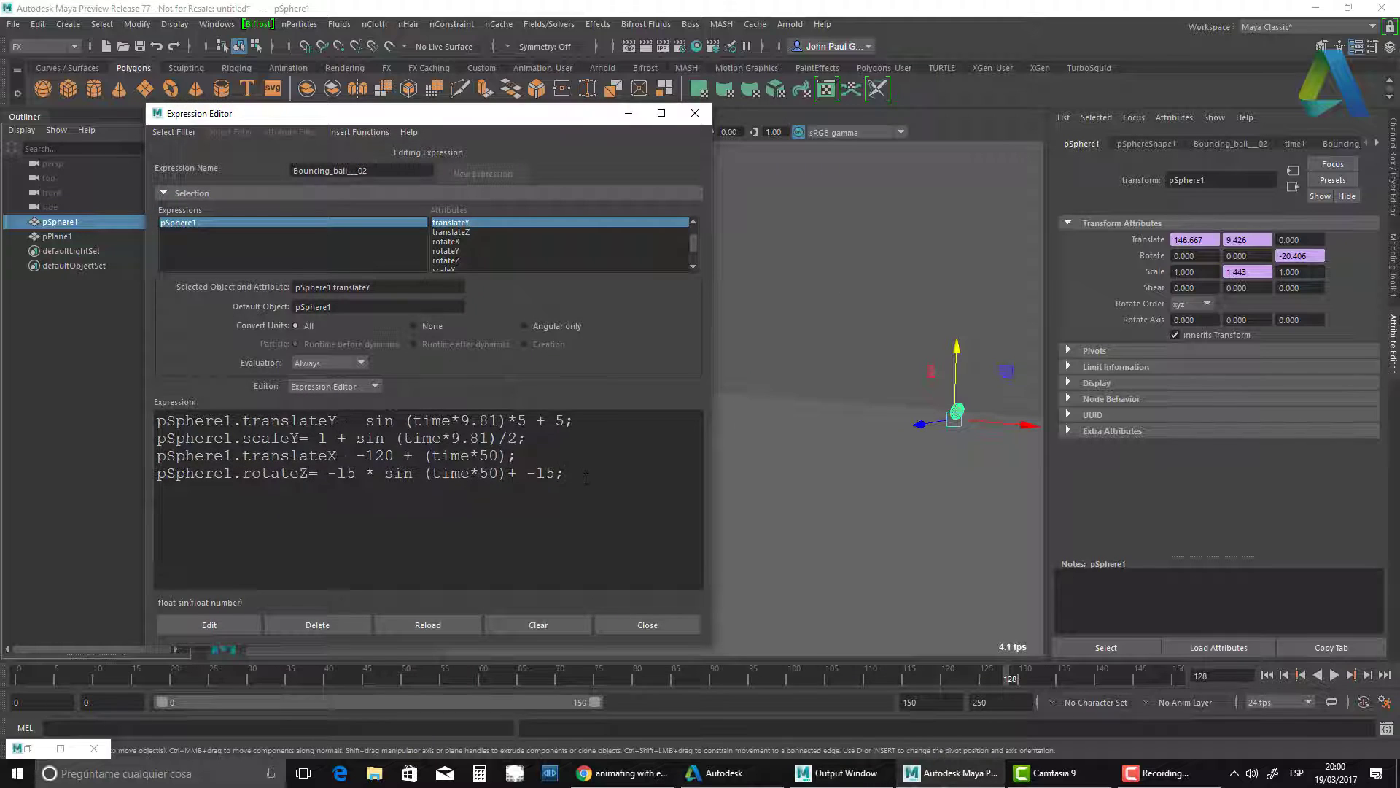
pyautogui.moveTo(594, 118); pyautogui.dragTo(568, 137)
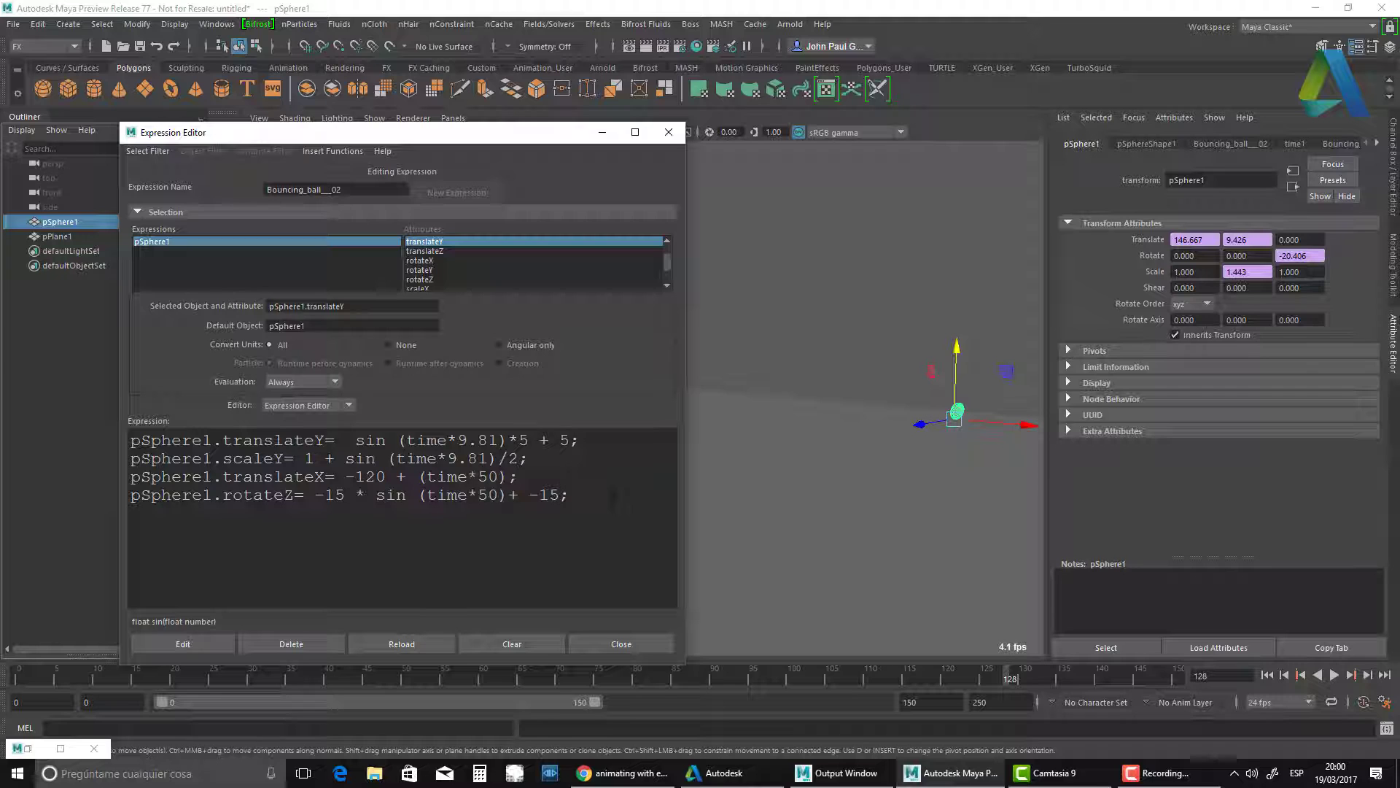
# Point out the /2 in the scaleY line and select all four expression lines.
pyautogui.moveTo(570, 496); pyautogui.dragTo(531, 460)
pyautogui.click(570, 461)
pyautogui.click(518, 458)
pyautogui.moveTo(580, 500); pyautogui.dragTo(132, 439)
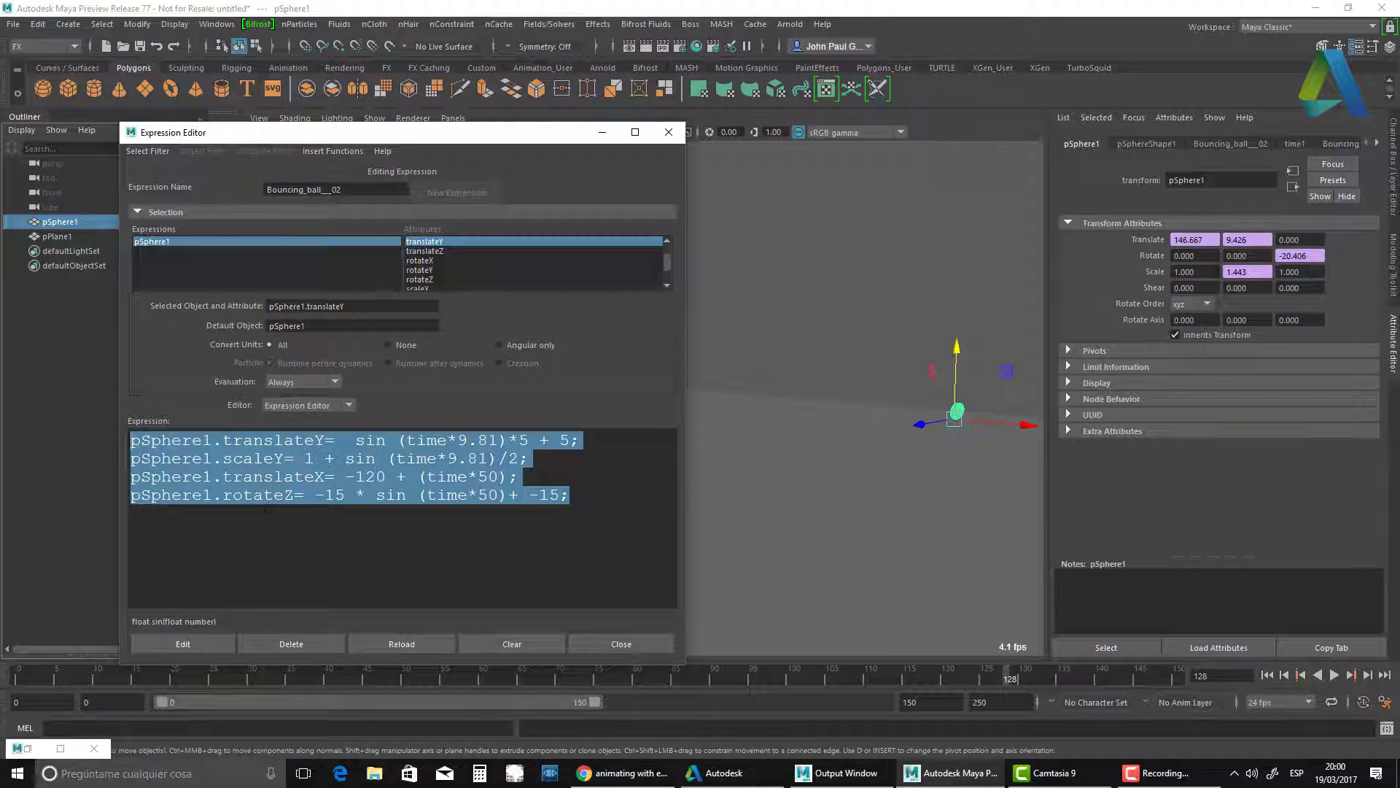
# Delete the old expression text, apply it, and set Translate X and Y to 0.
pyautogui.press('BackSpace')
pyautogui.click(219, 644)
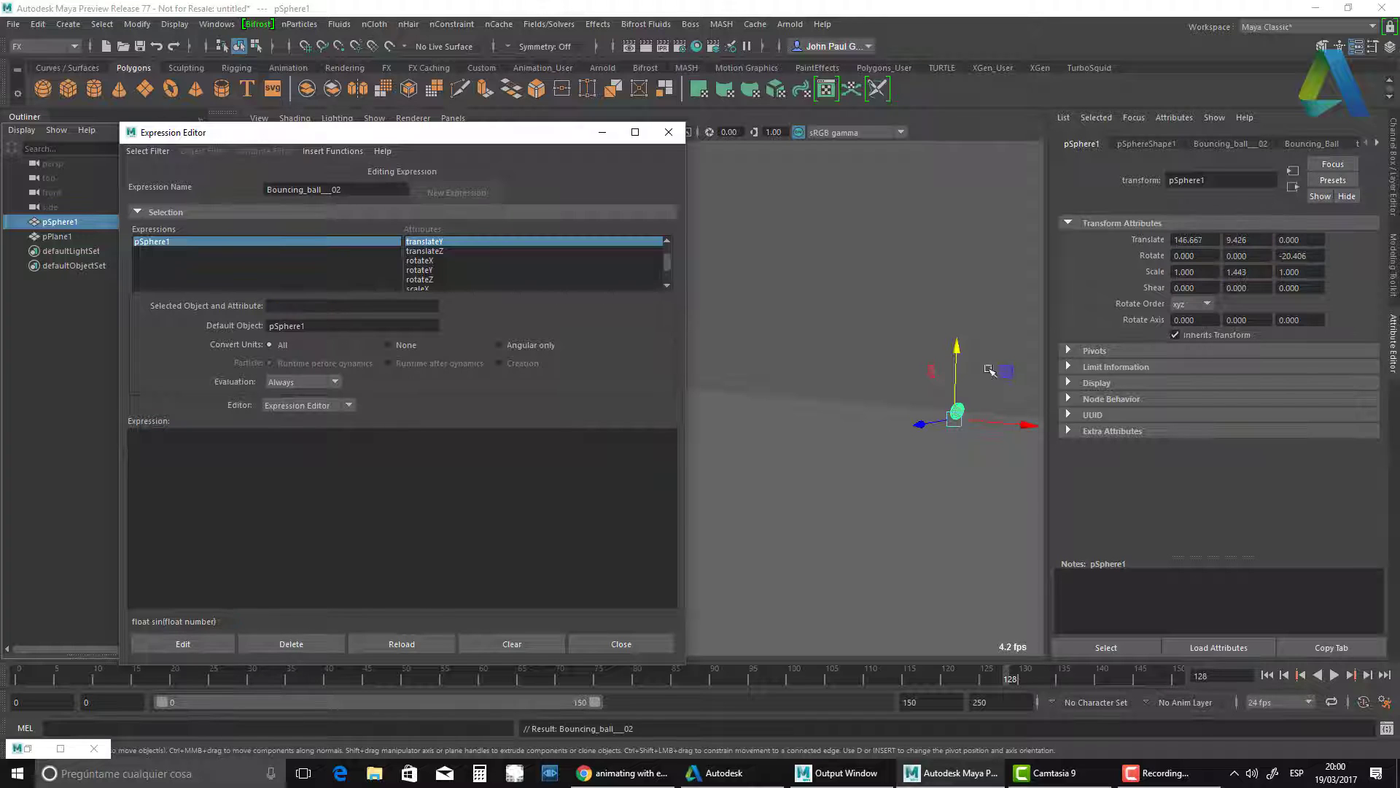
pyautogui.click(1211, 241)
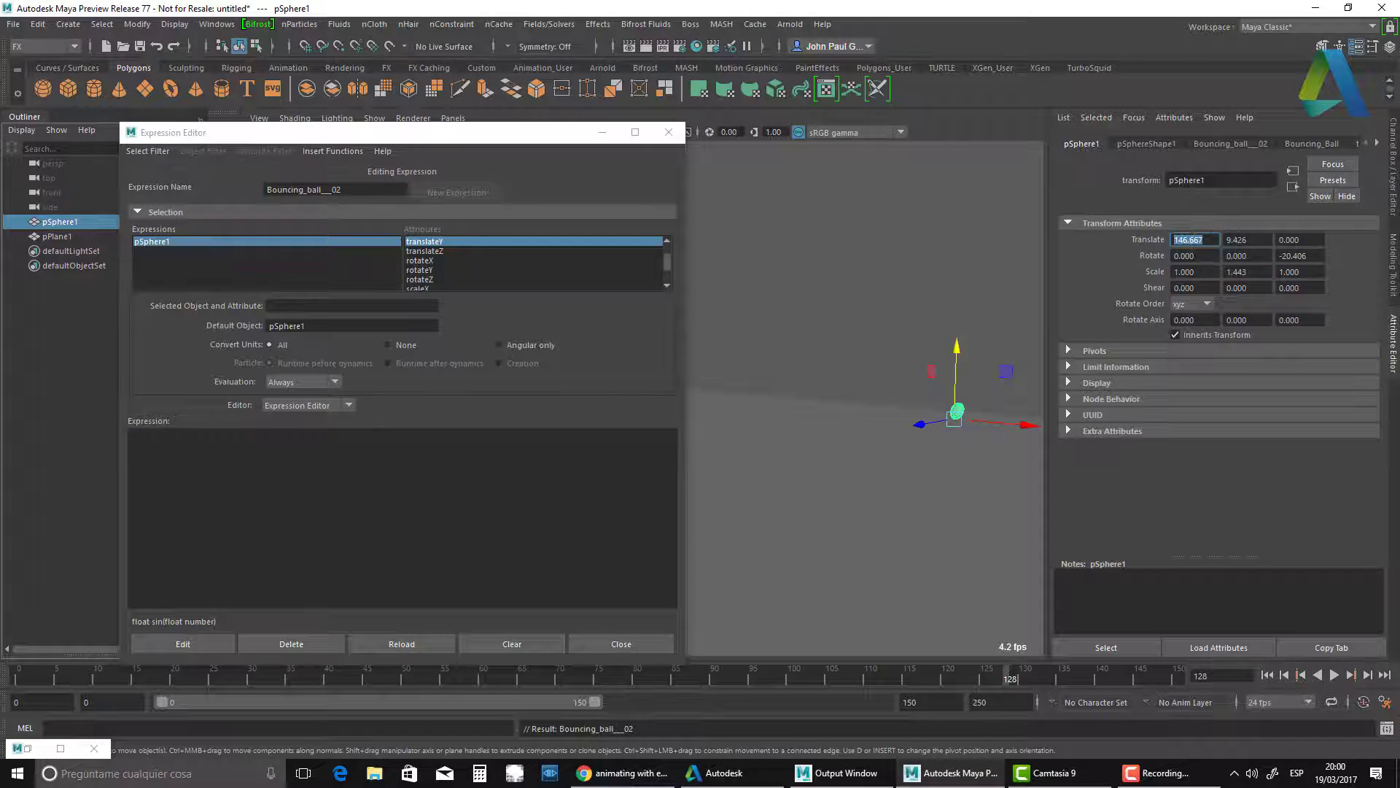
pyautogui.write('0')
pyautogui.press('Return')
pyautogui.click(1247, 240)
pyautogui.write('0')
# Set Rotate Z to 0 and Scale Y back to 1.
pyautogui.click(1300, 255)
pyautogui.write('00')
pyautogui.press('Return')
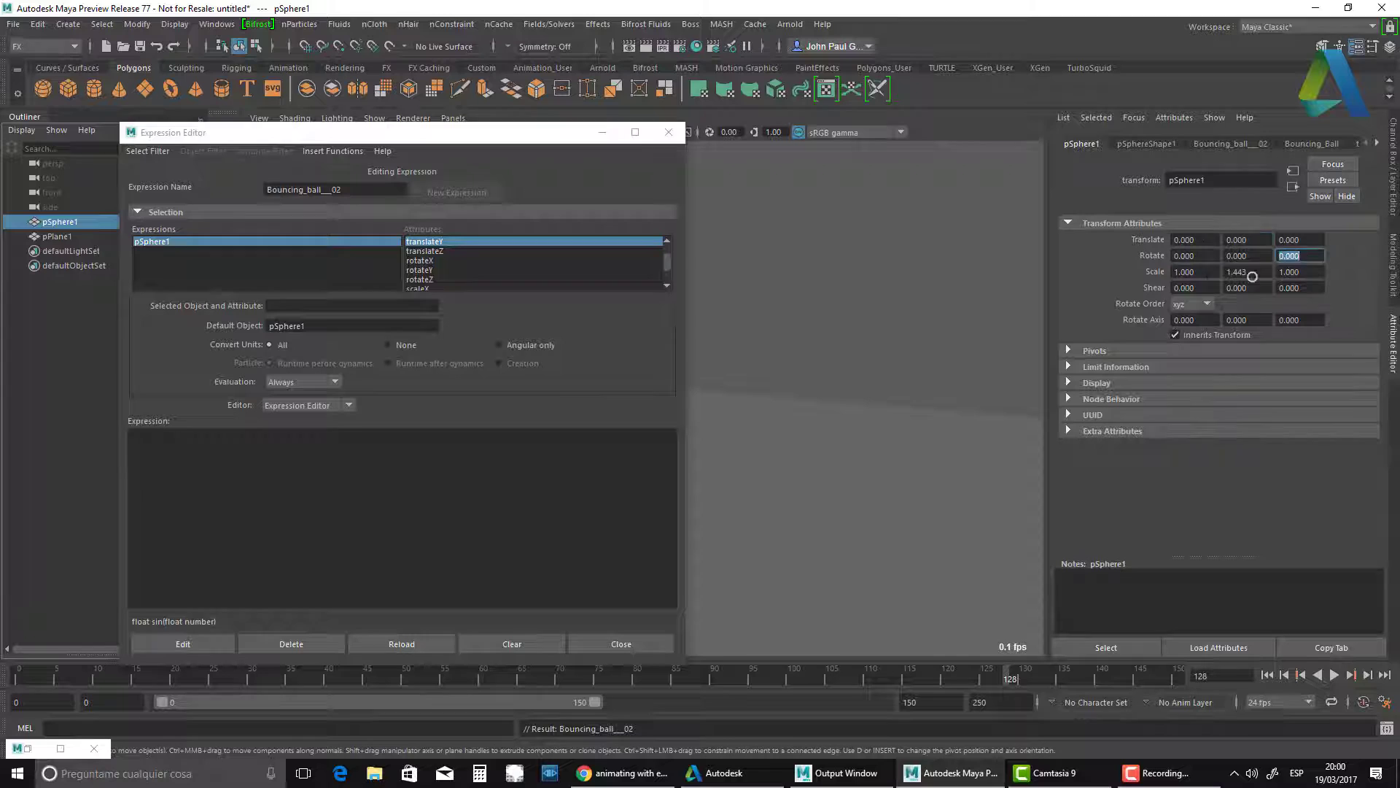
pyautogui.click(1249, 272)
pyautogui.write('1')
pyautogui.press('Return')
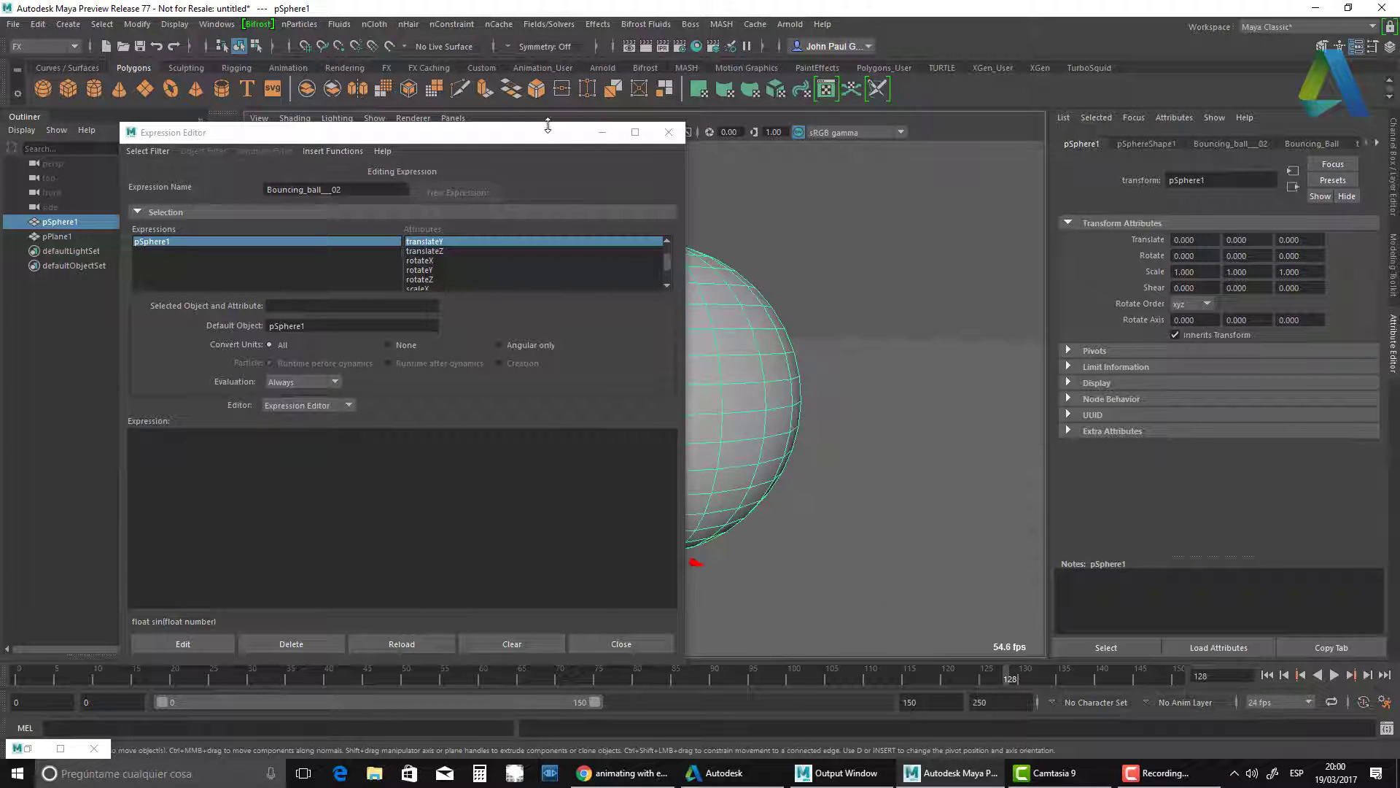
# Trial a squash-and-stretch on the sphere's Scale Y, then restore Scale Y to 1.
pyautogui.moveTo(541, 132); pyautogui.dragTo(478, 474)
pyautogui.click(709, 406)
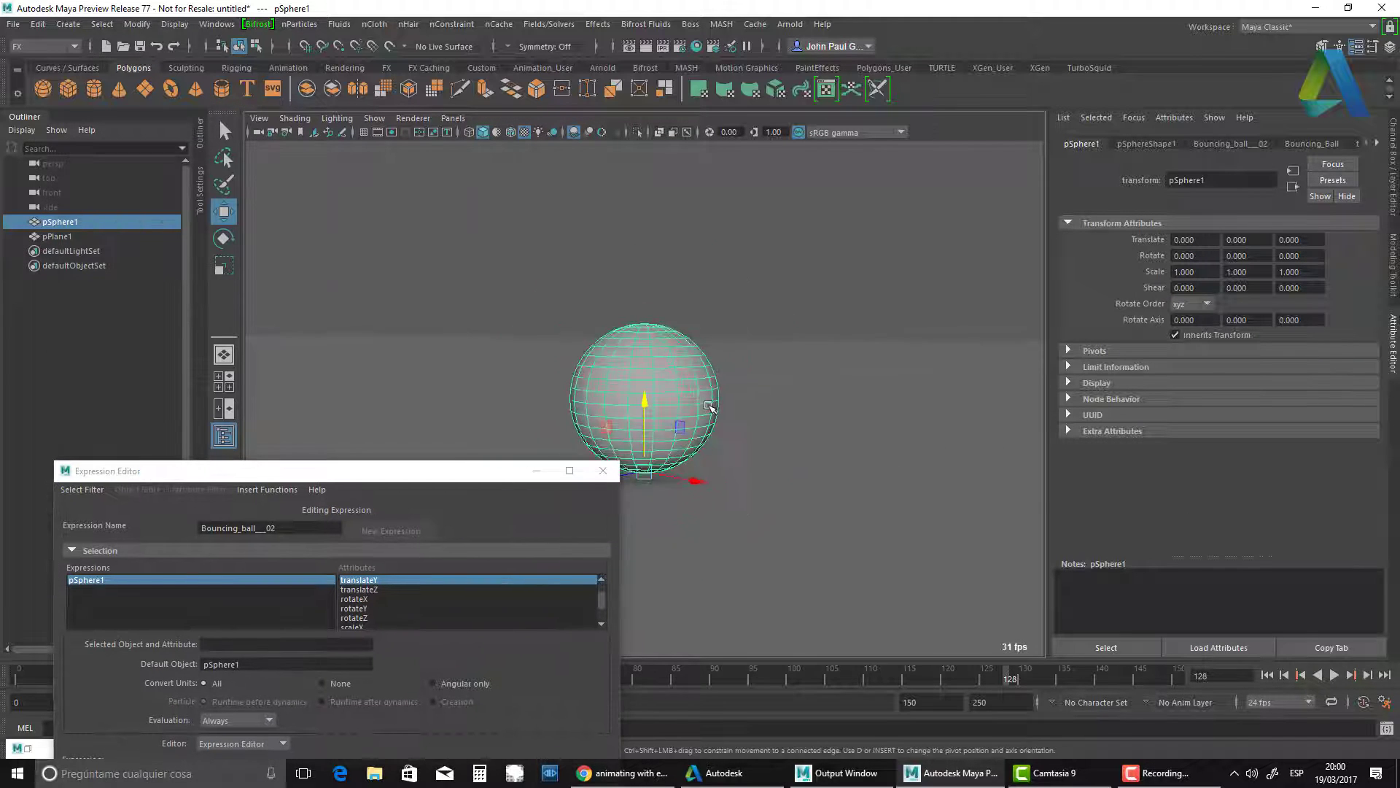
pyautogui.keyDown('alt'); pyautogui.moveTo(709, 406); pyautogui.dragTo(813, 459); pyautogui.keyUp('alt')
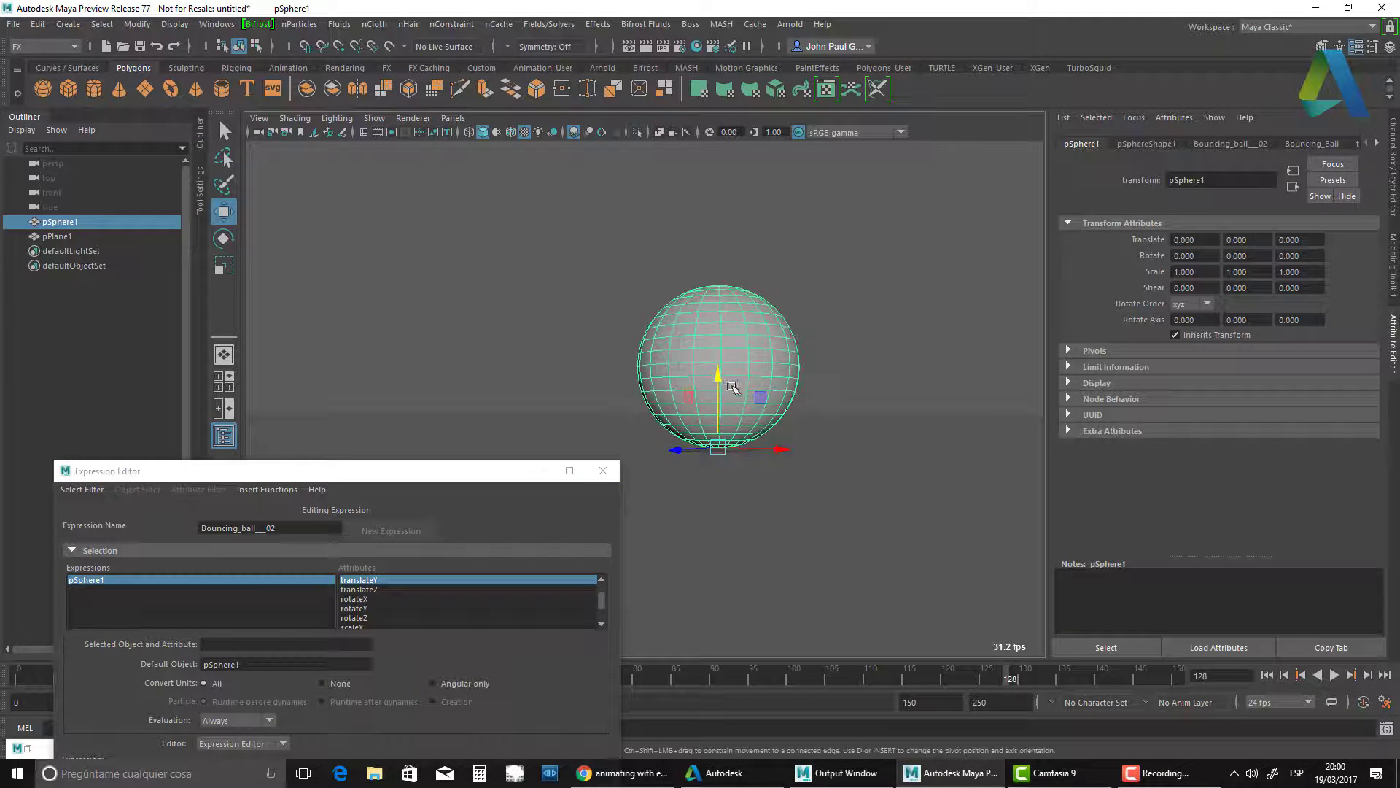
pyautogui.keyDown('alt'); pyautogui.moveTo(733, 386); pyautogui.dragTo(751, 412); pyautogui.keyUp('alt')
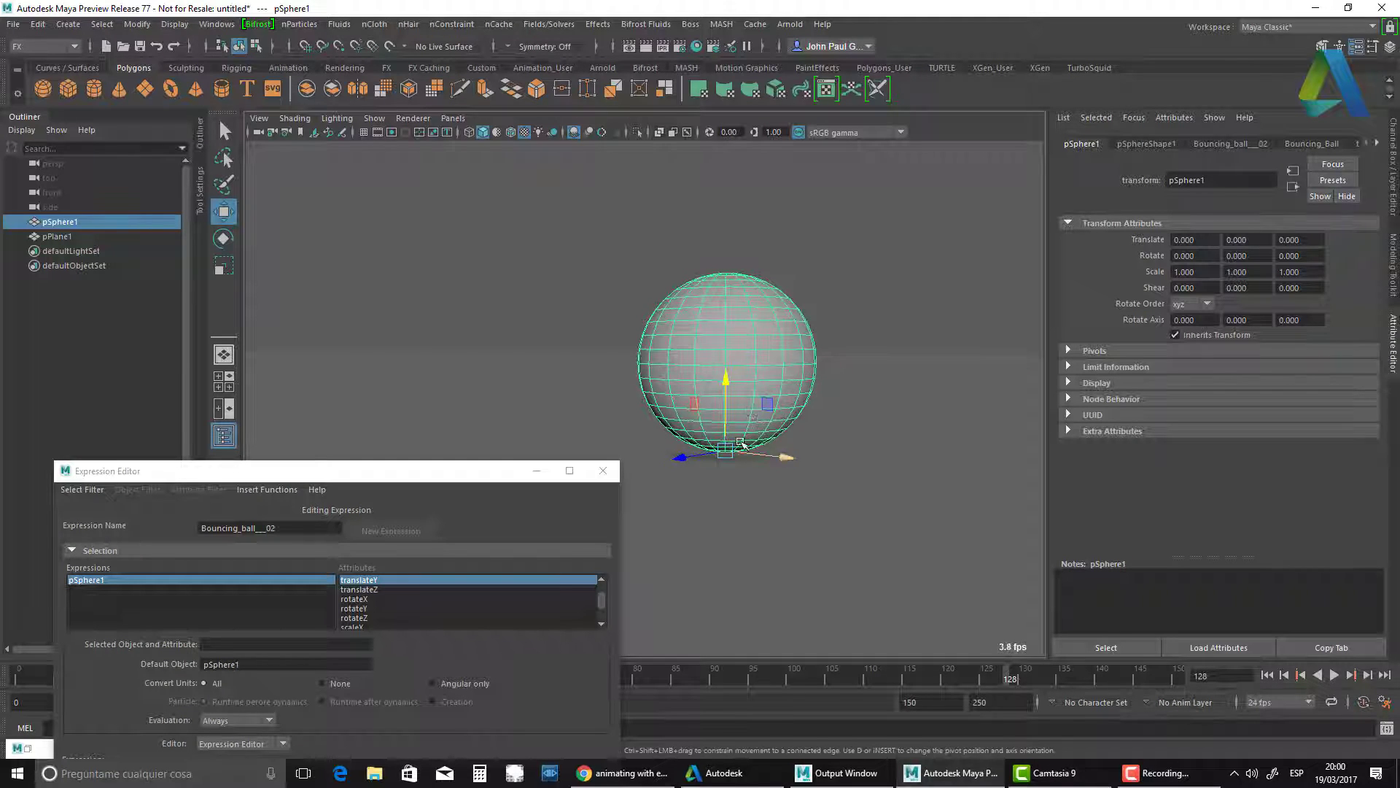
pyautogui.press('d')
pyautogui.moveTo(1258, 271)
pyautogui.keyDown('ctrl'); pyautogui.mouseDown()
pyautogui.moveTo(1313, 276)
pyautogui.moveTo(1232, 281)
pyautogui.moveTo(1261, 284)
pyautogui.mouseUp(); pyautogui.keyUp('ctrl')
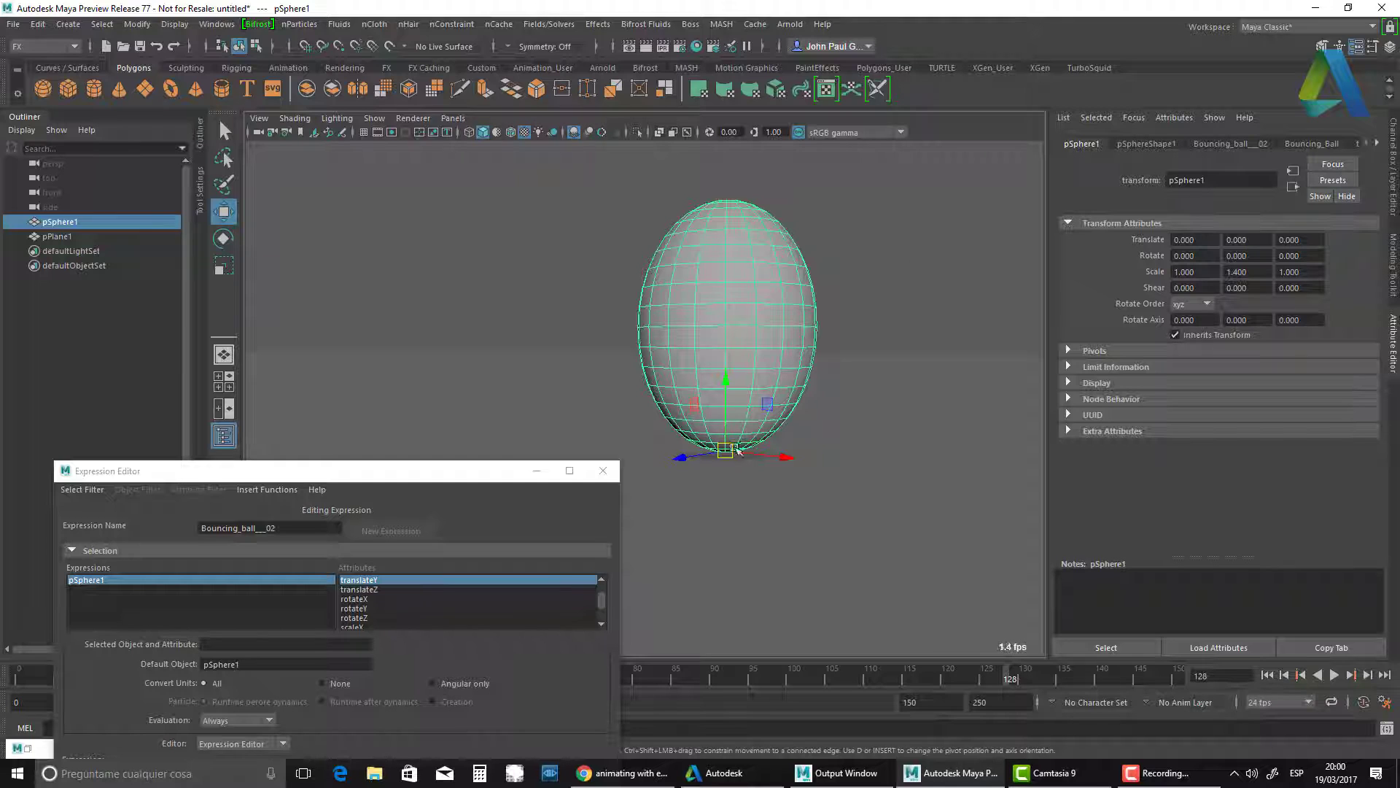
pyautogui.doubleClick(1240, 272)
pyautogui.write('1')
pyautogui.press('Return')
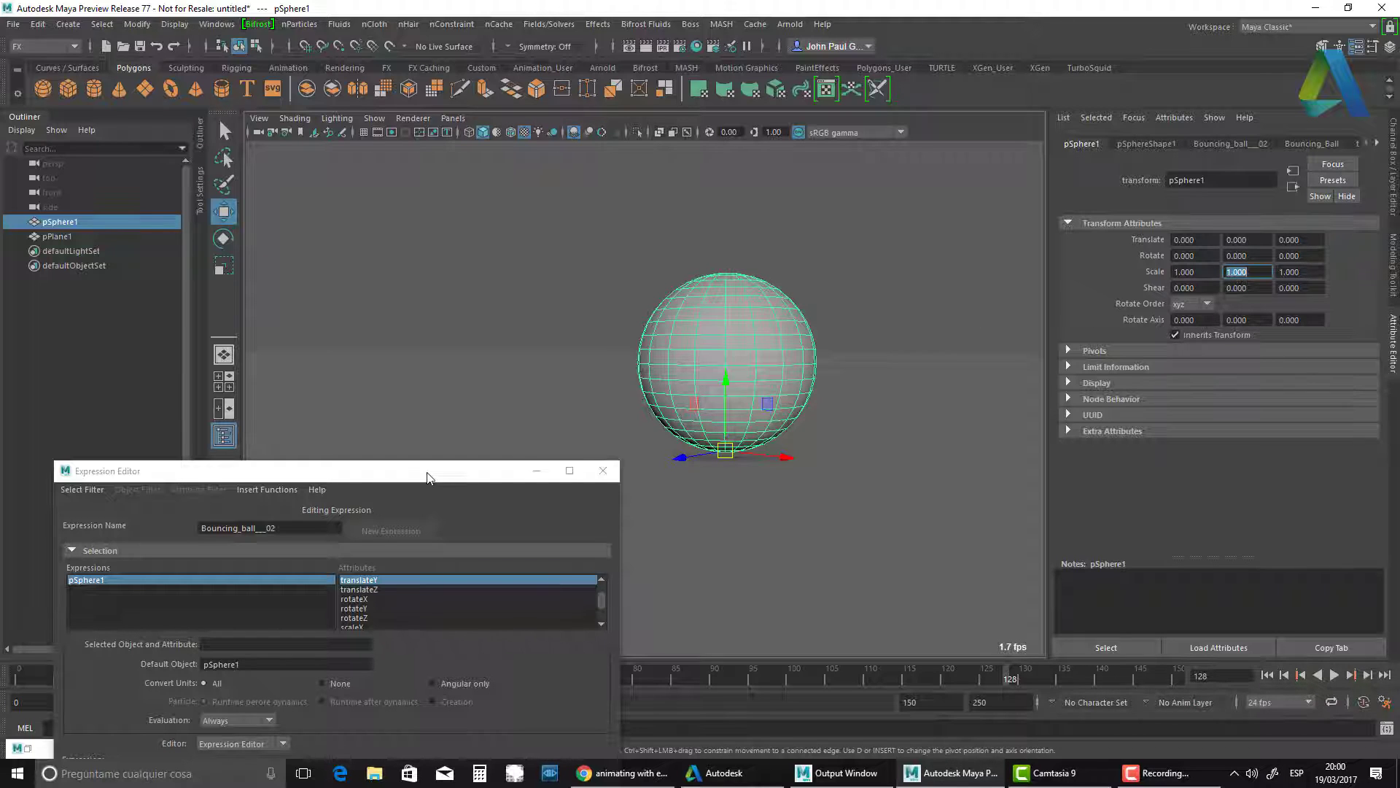
pyautogui.moveTo(428, 478); pyautogui.dragTo(424, 438)
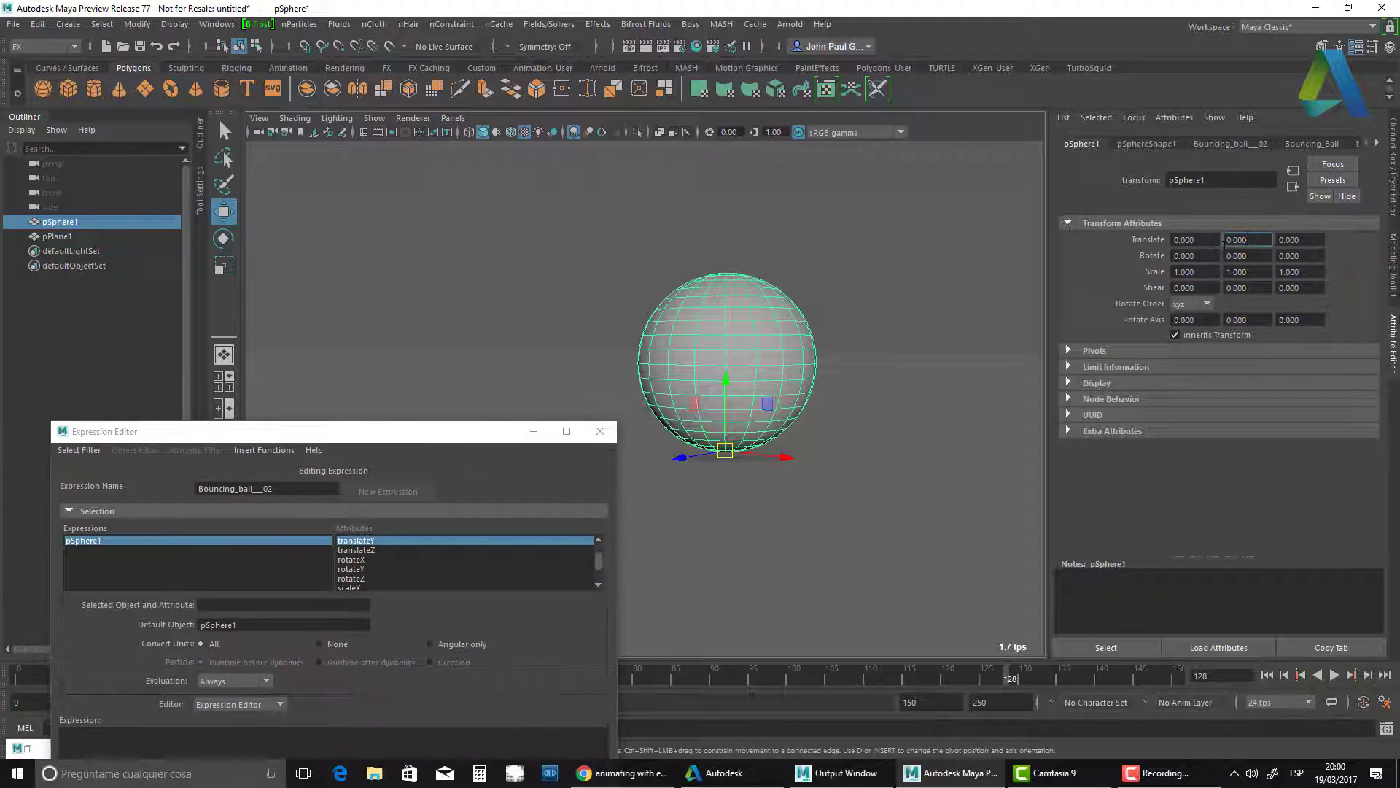
# Start a new Translate Y expression reading pSphere1.translateY = sin(time); and create it.
pyautogui.rightClick(1262, 244)
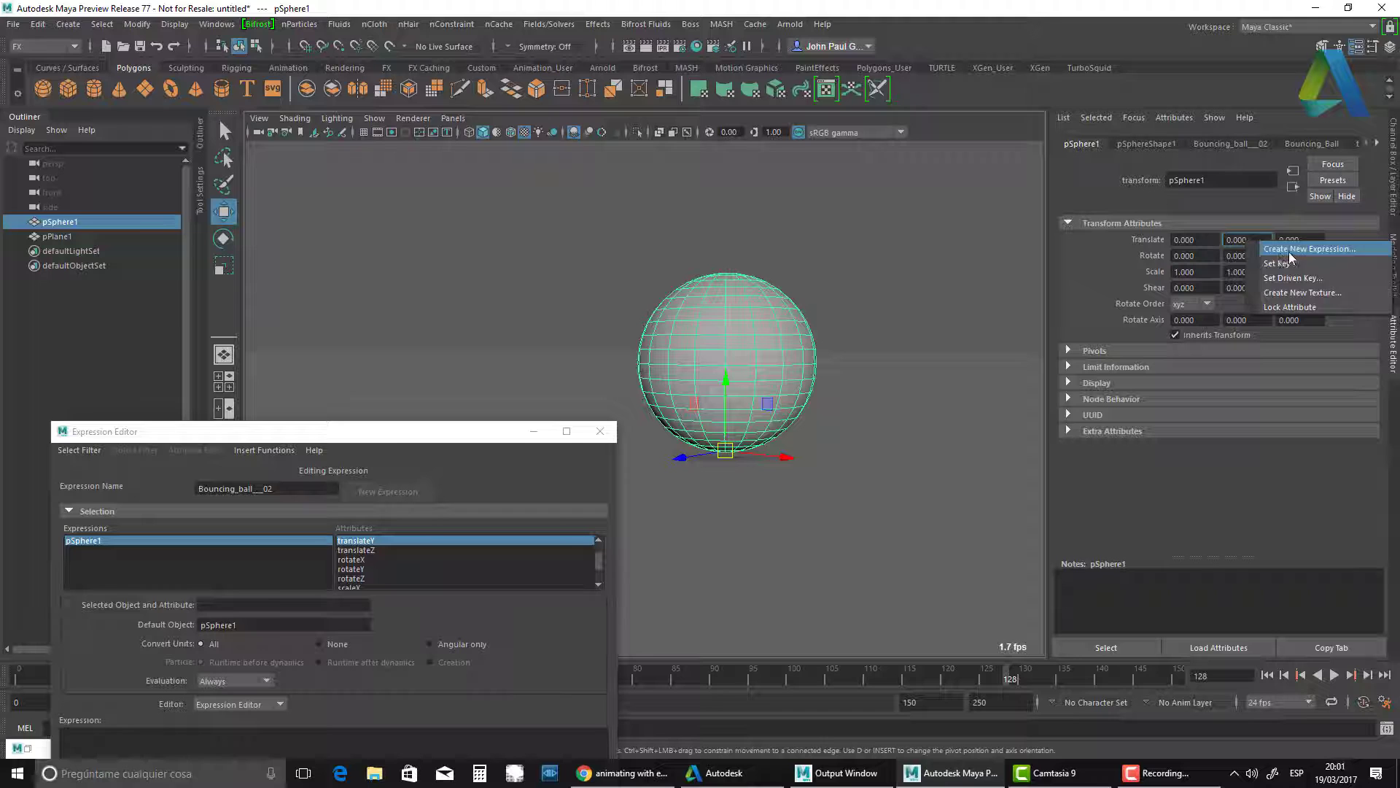
pyautogui.click(1289, 250)
pyautogui.moveTo(385, 442); pyautogui.dragTo(390, 173)
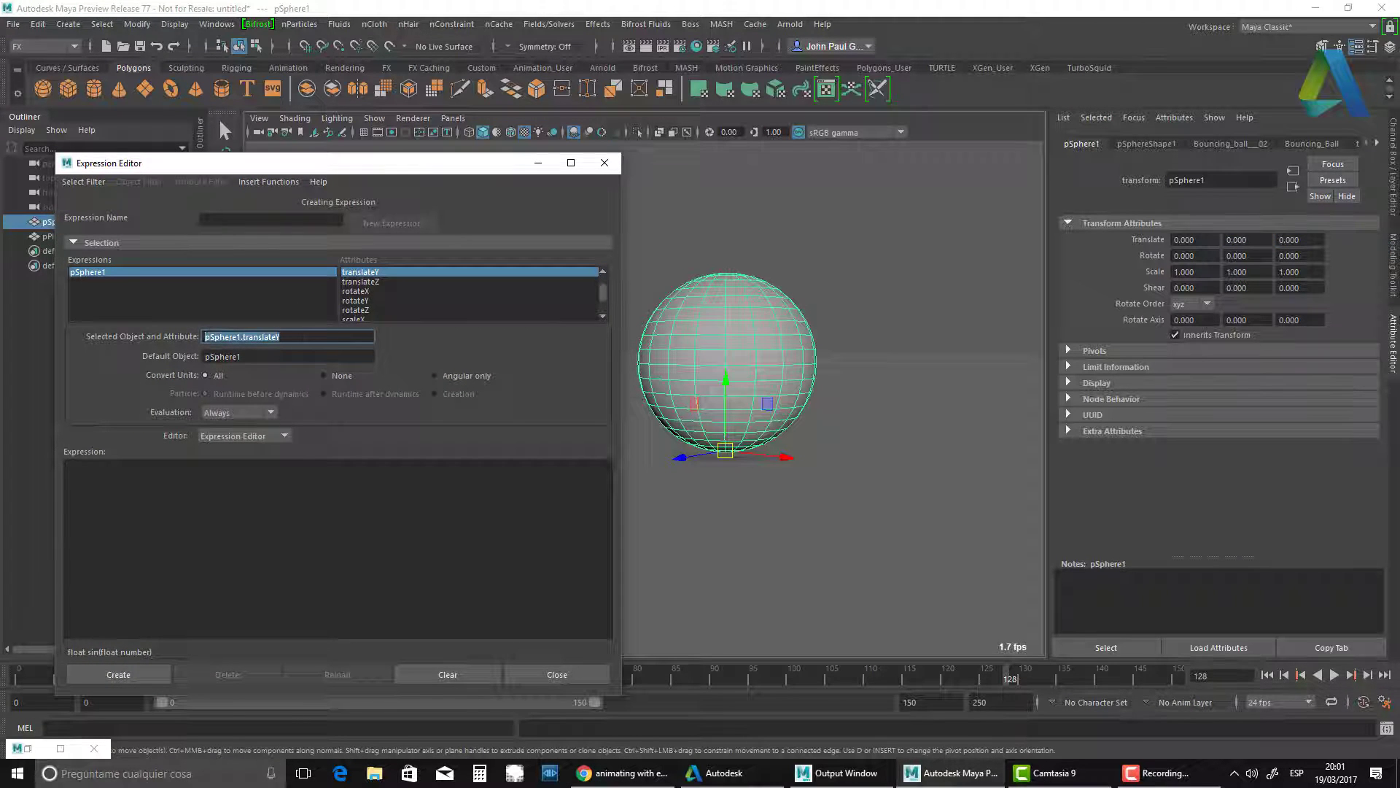
pyautogui.click(139, 501)
pyautogui.write('pSphere1.translateY')
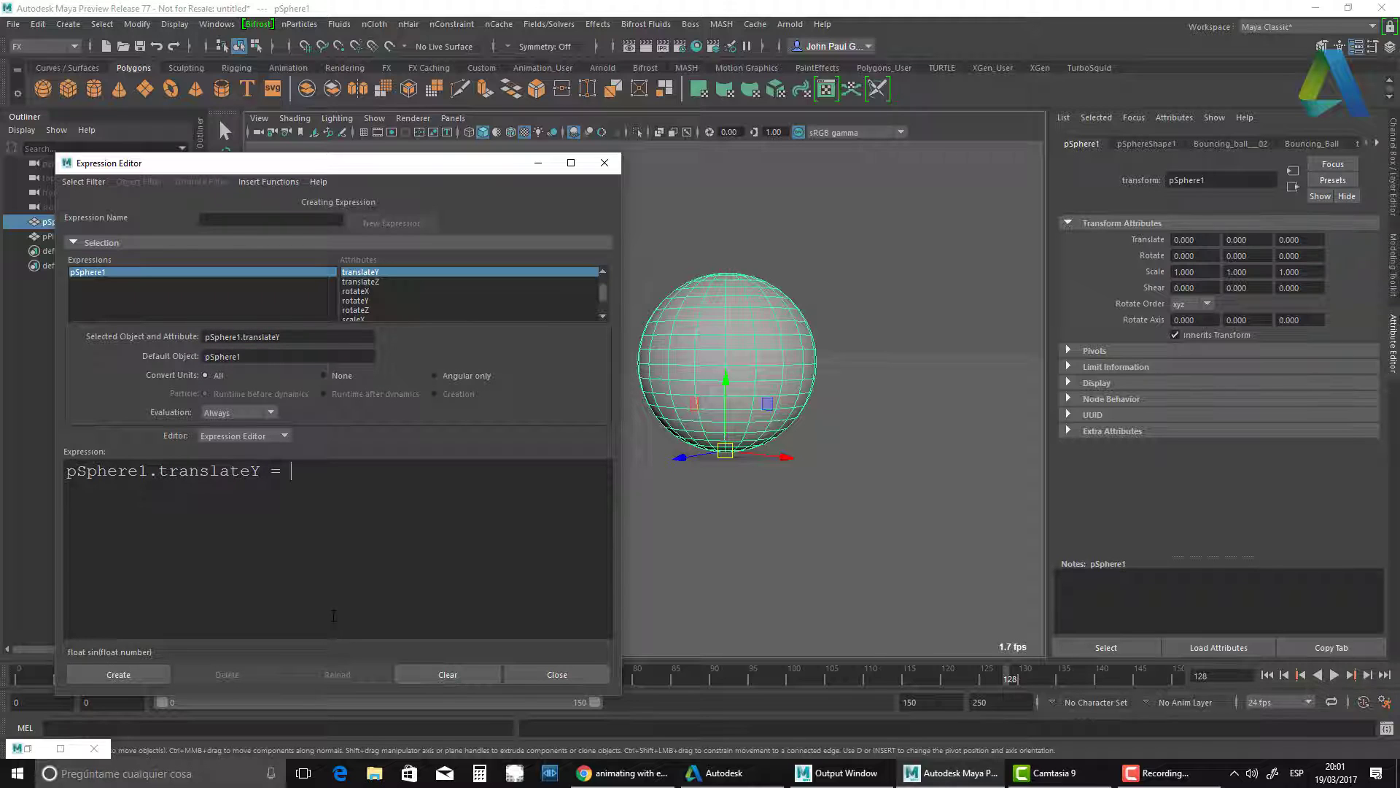
pyautogui.click(271, 182)
pyautogui.moveTo(306, 197)
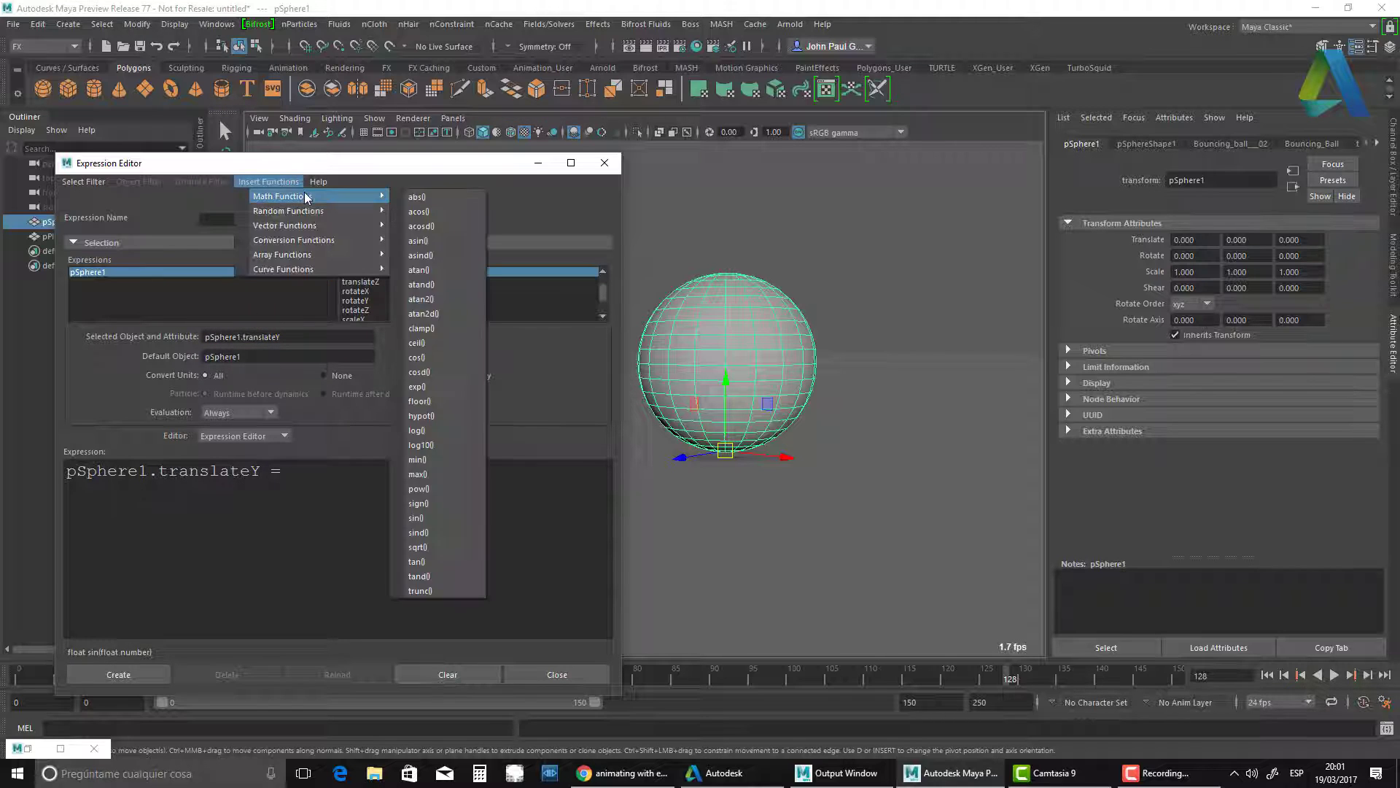
pyautogui.click(456, 522)
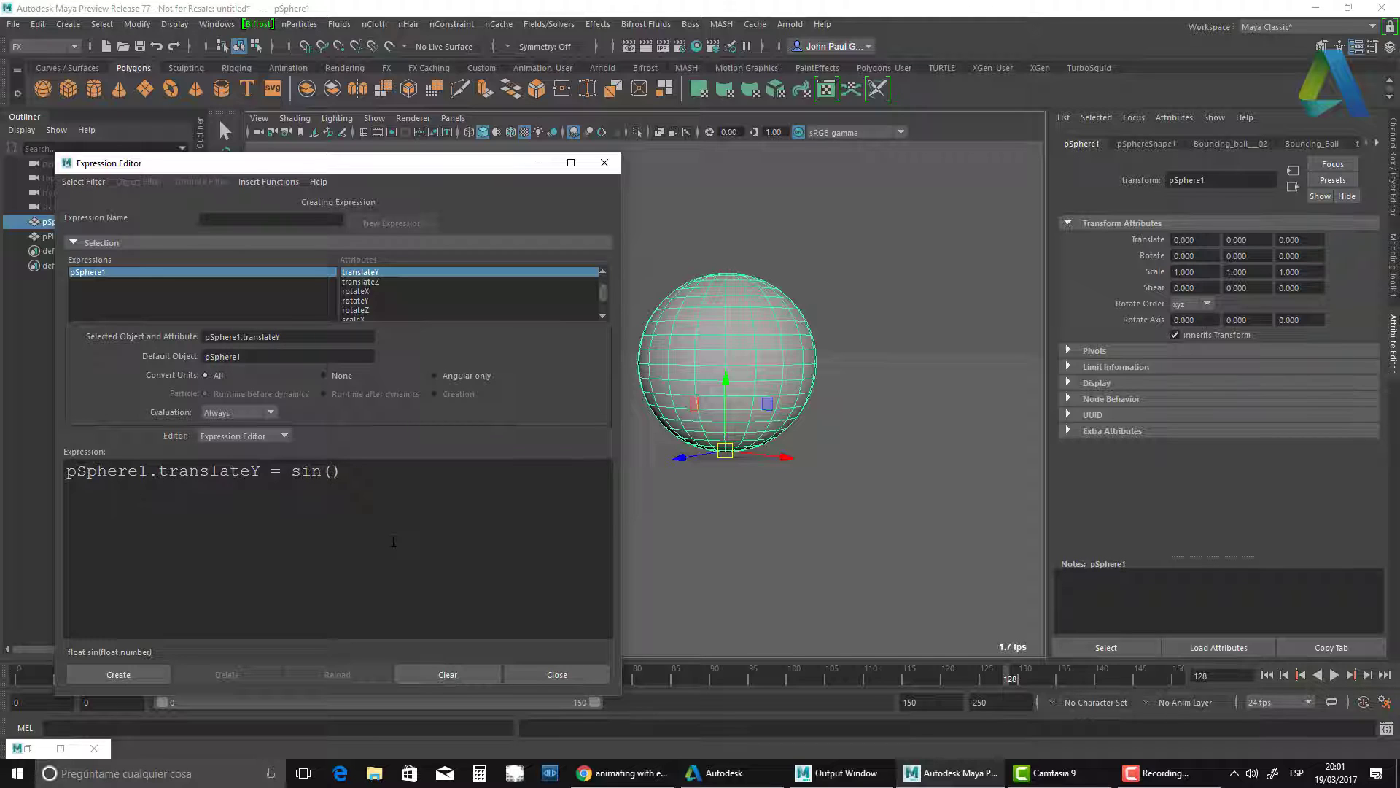
pyautogui.write('time')
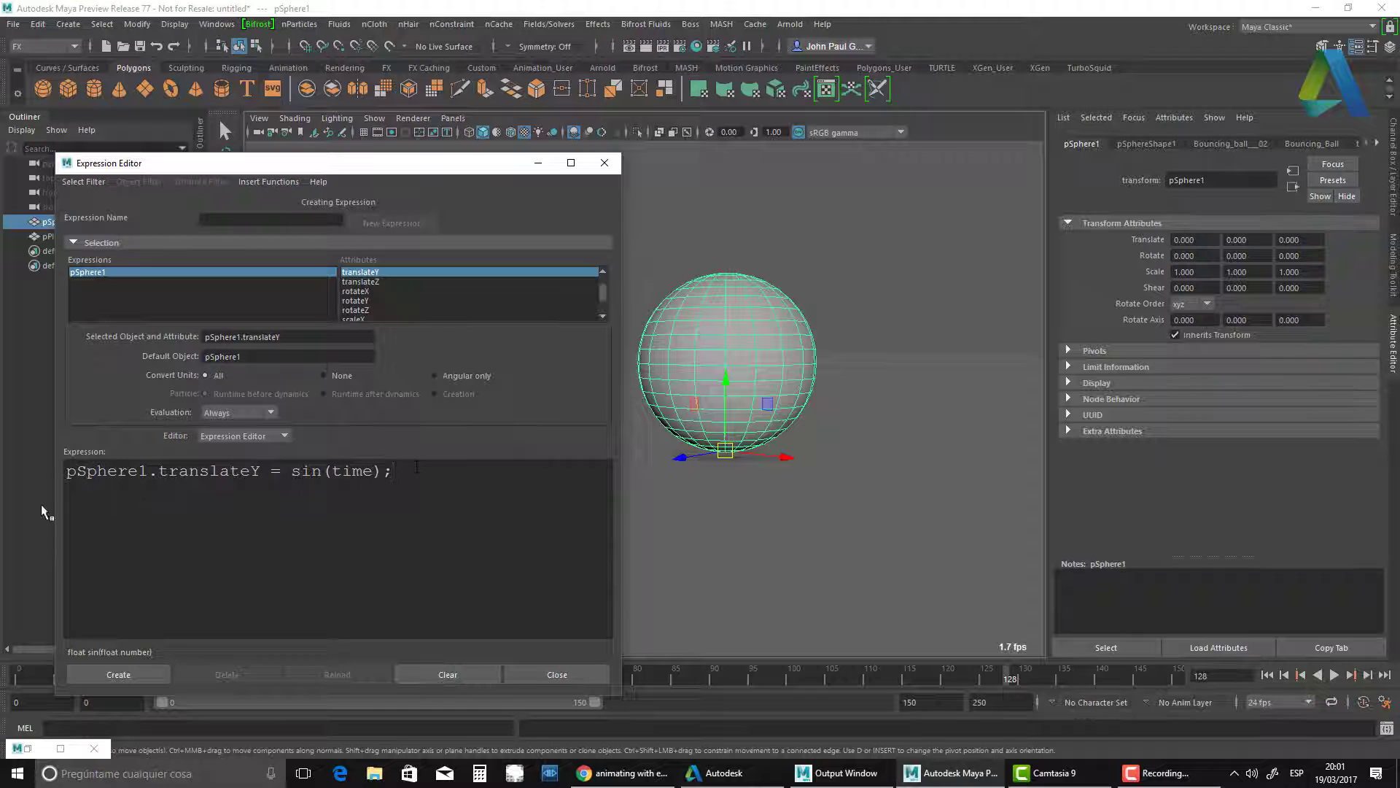
pyautogui.click(118, 674)
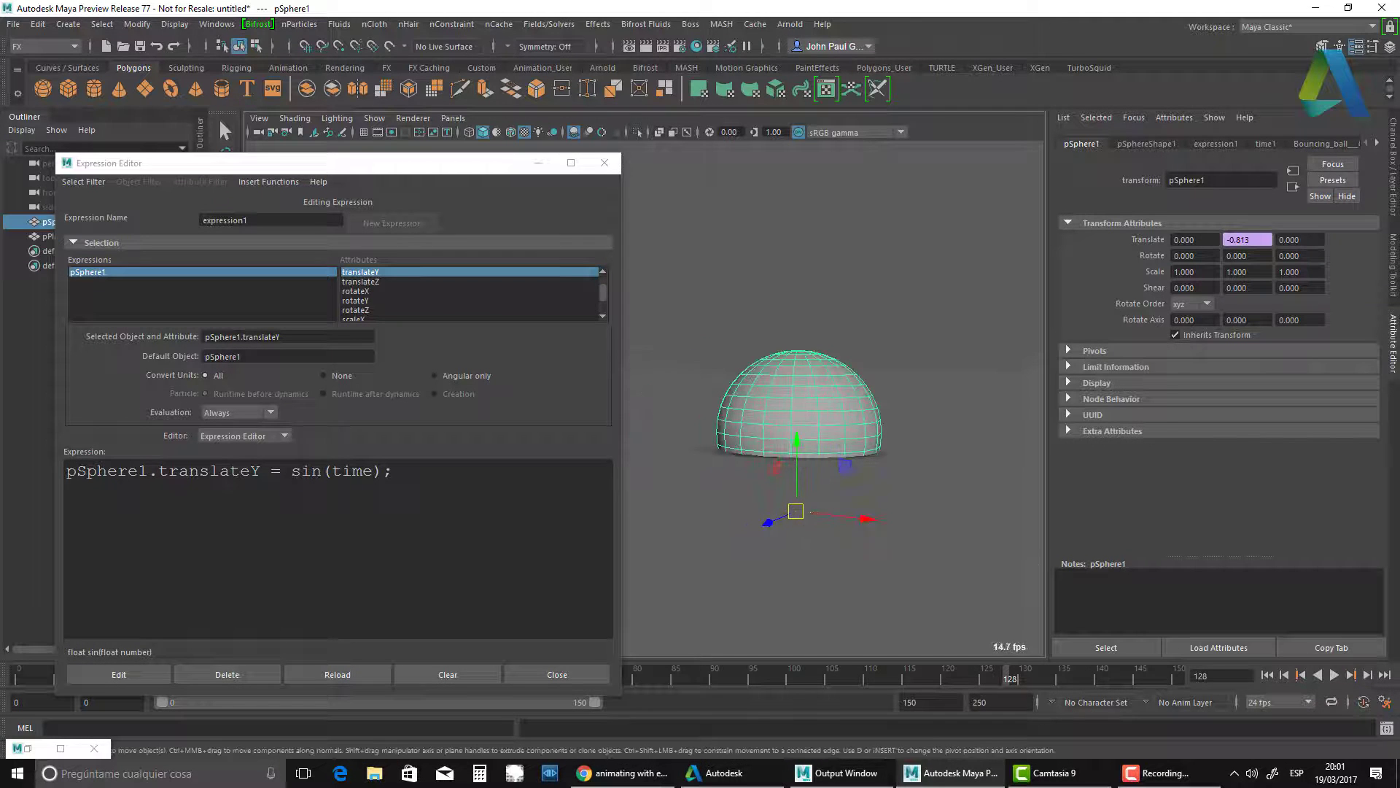
# Play the sin(time) up-and-down motion, scrub the time slider, and stop at frame 0.
pyautogui.click(1267, 676)
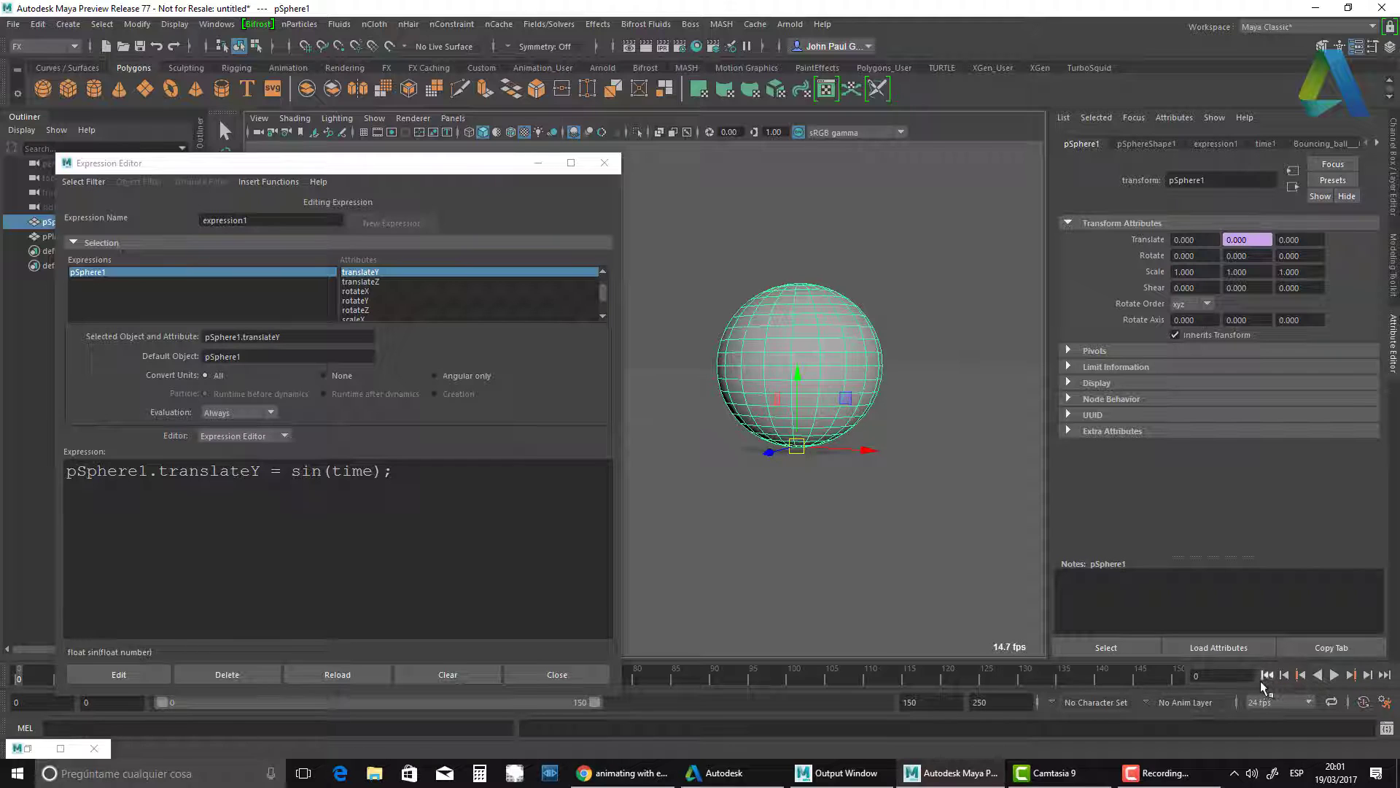
pyautogui.click(1334, 675)
pyautogui.keyDown('alt'); pyautogui.moveTo(864, 474); pyautogui.dragTo(827, 555); pyautogui.keyUp('alt')
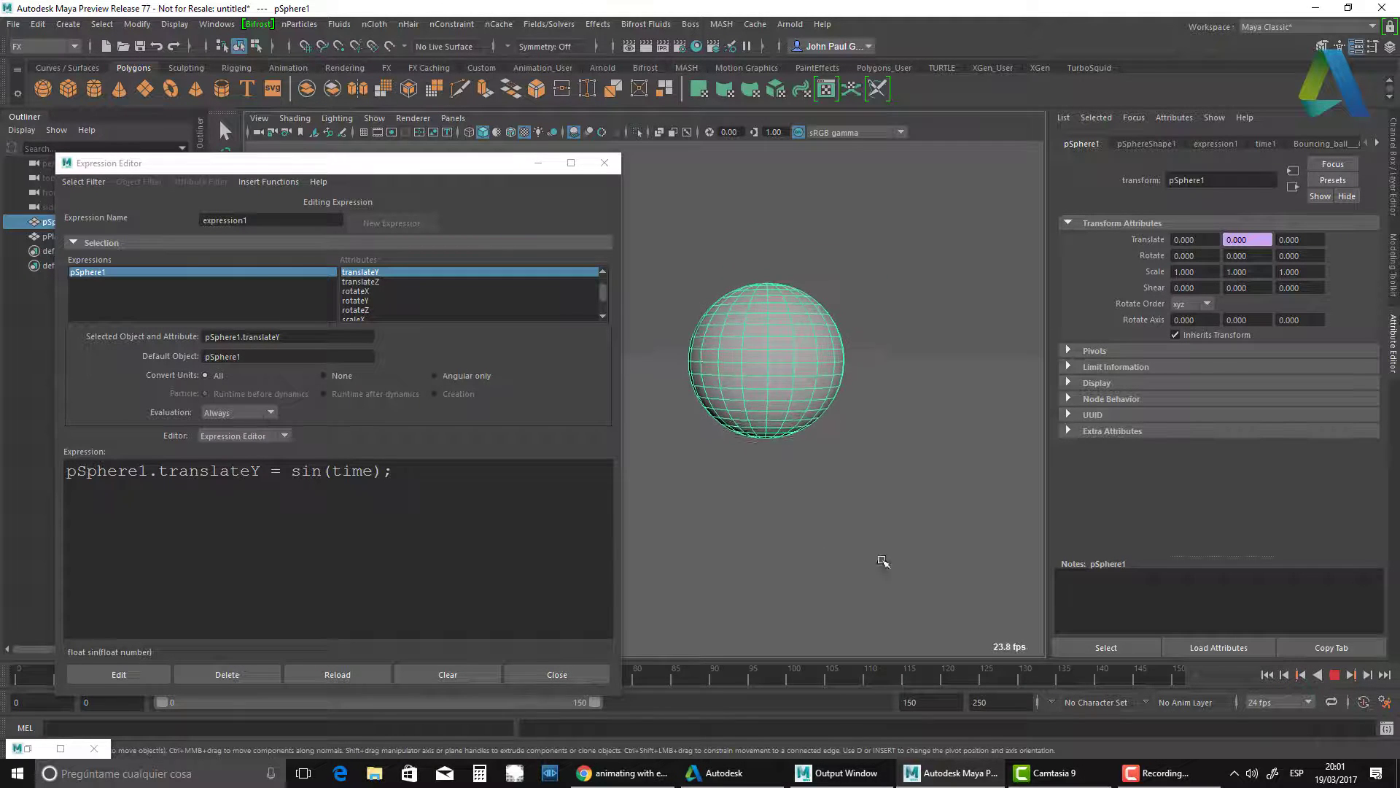
pyautogui.press('Escape')
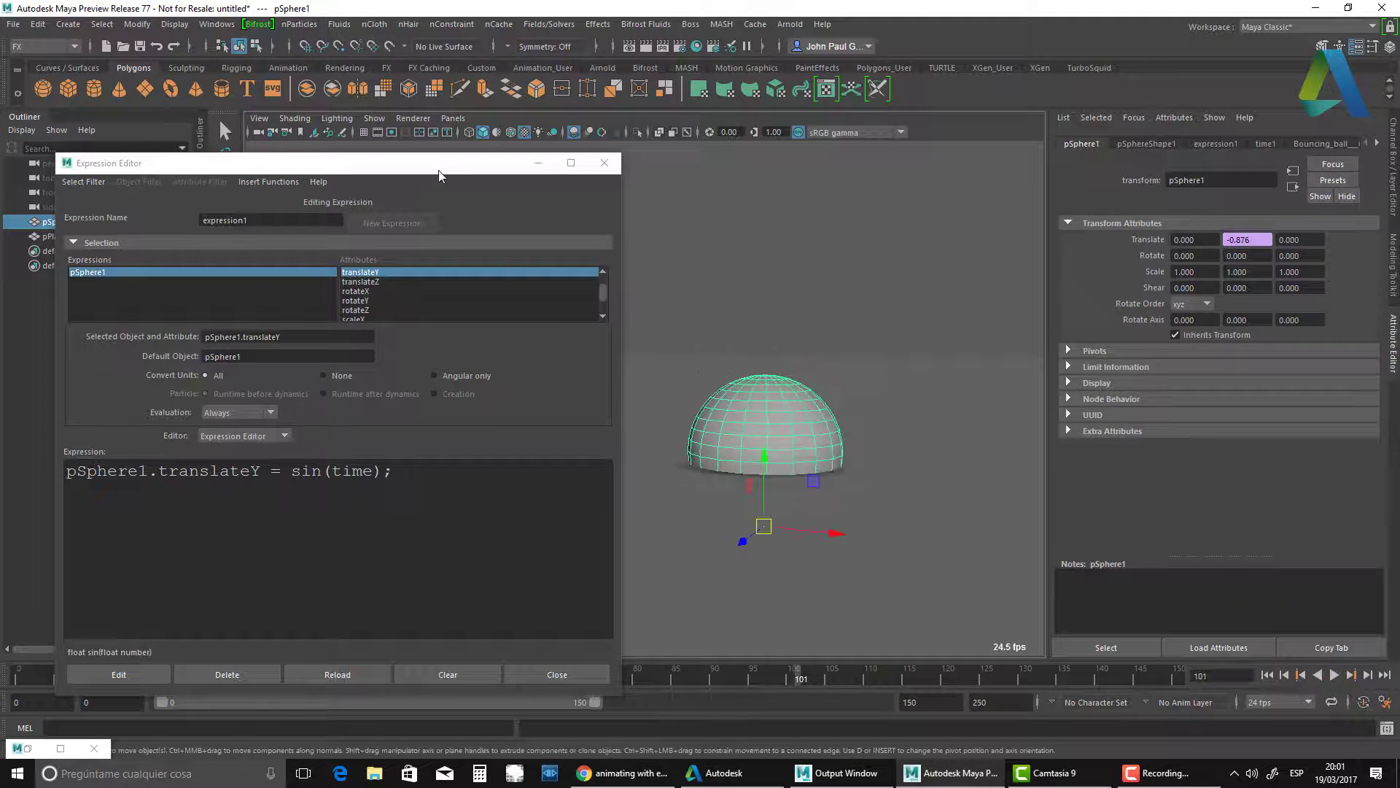
pyautogui.moveTo(328, 162); pyautogui.dragTo(291, 95)
pyautogui.moveTo(82, 676); pyautogui.dragTo(2, 680)
pyautogui.hotkey('alt', 'v')
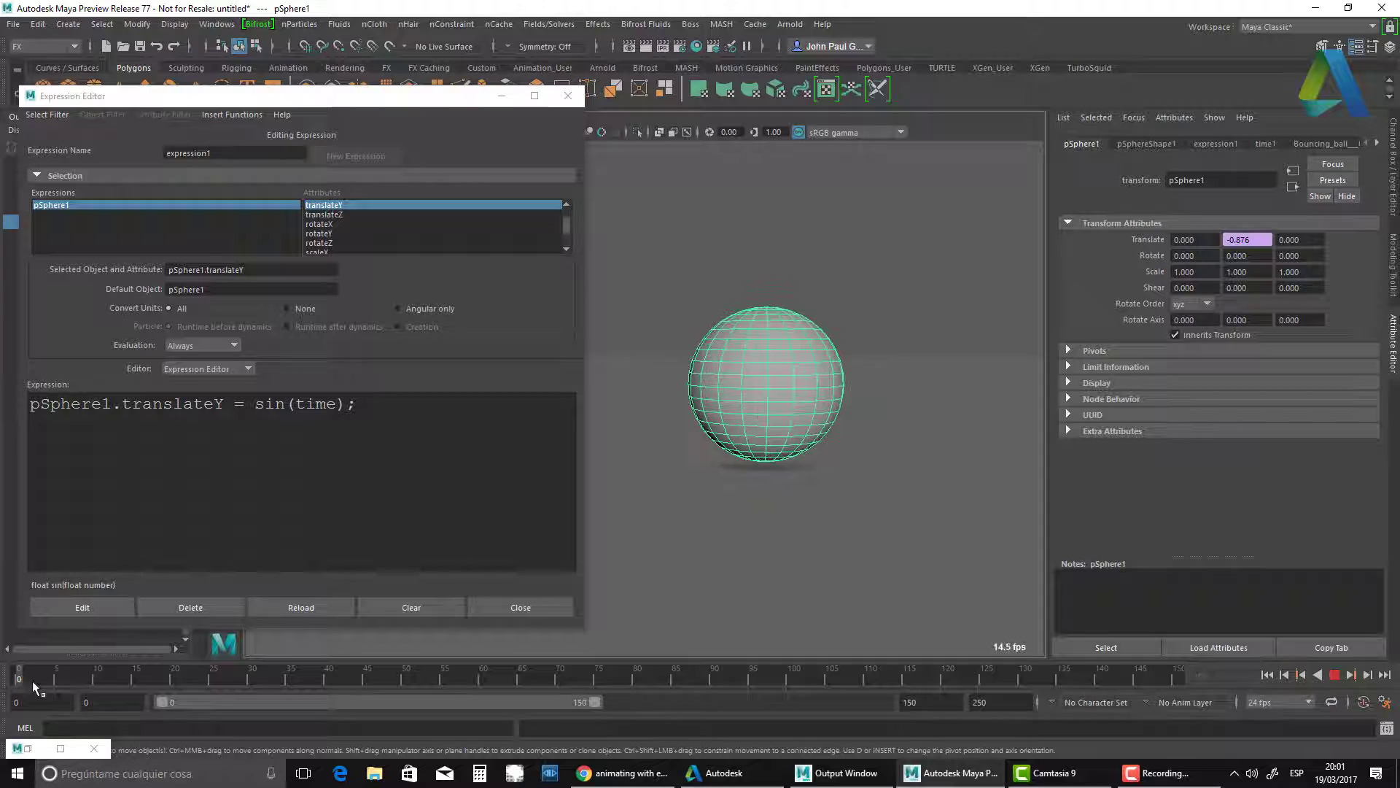
pyautogui.moveTo(155, 671); pyautogui.dragTo(4, 679)
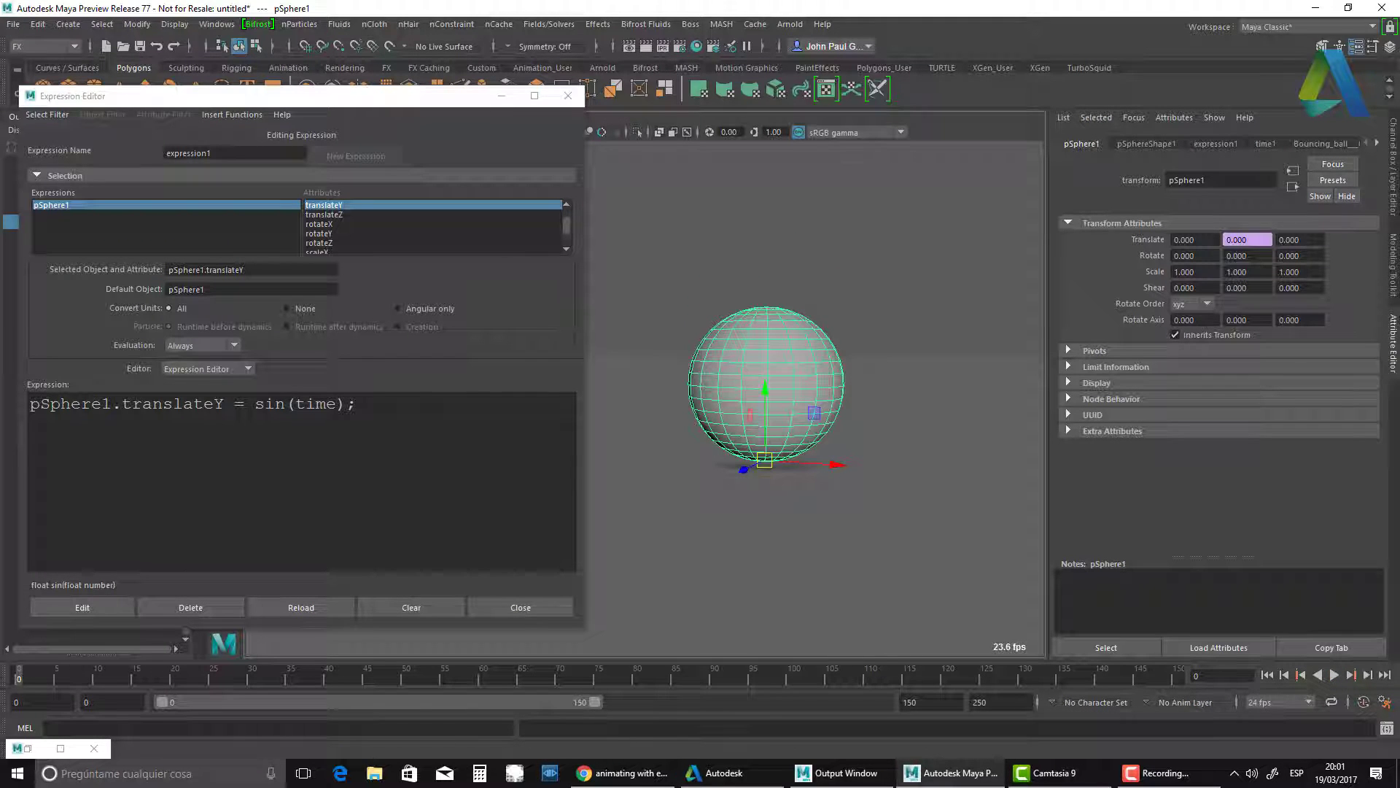
pyautogui.hotkey('alt', 'v')
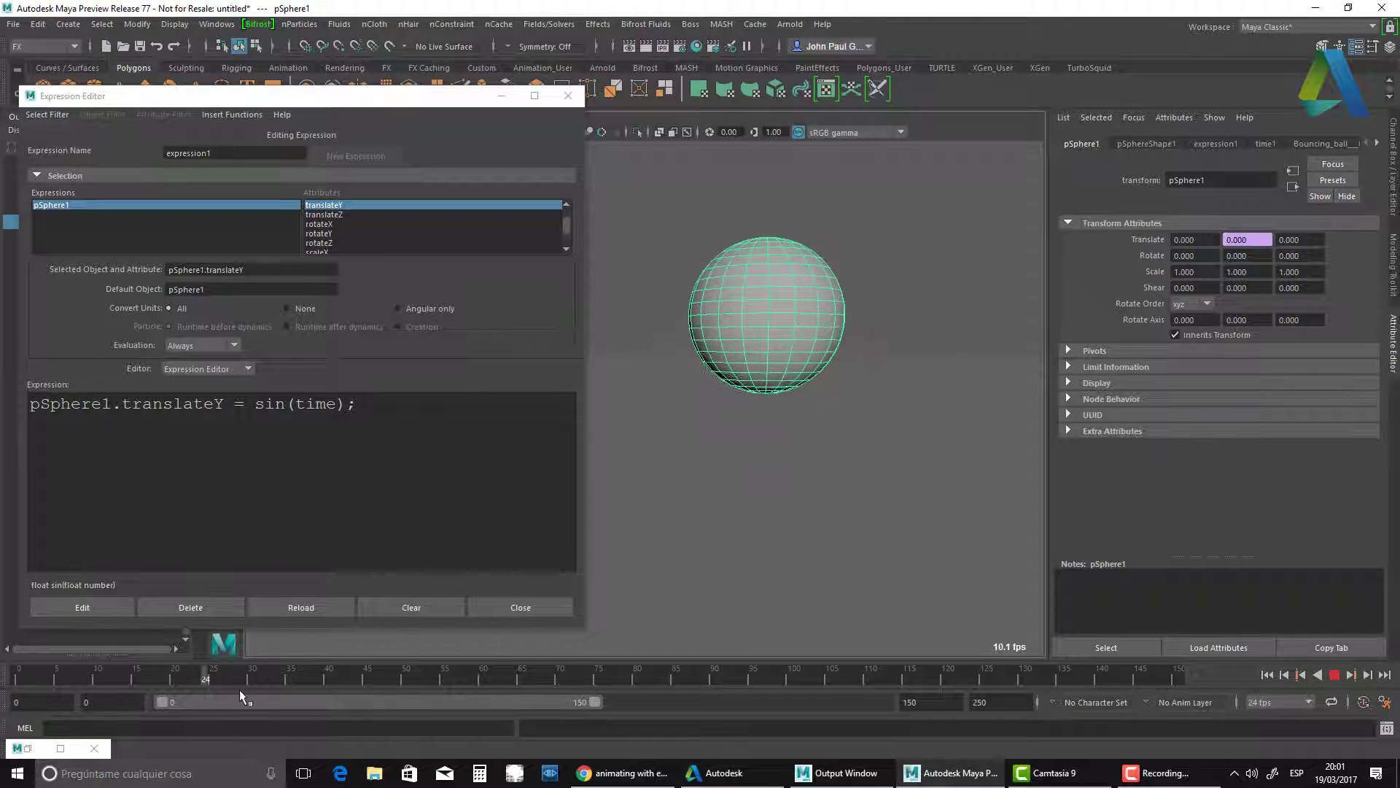
pyautogui.moveTo(176, 689); pyautogui.dragTo(509, 676)
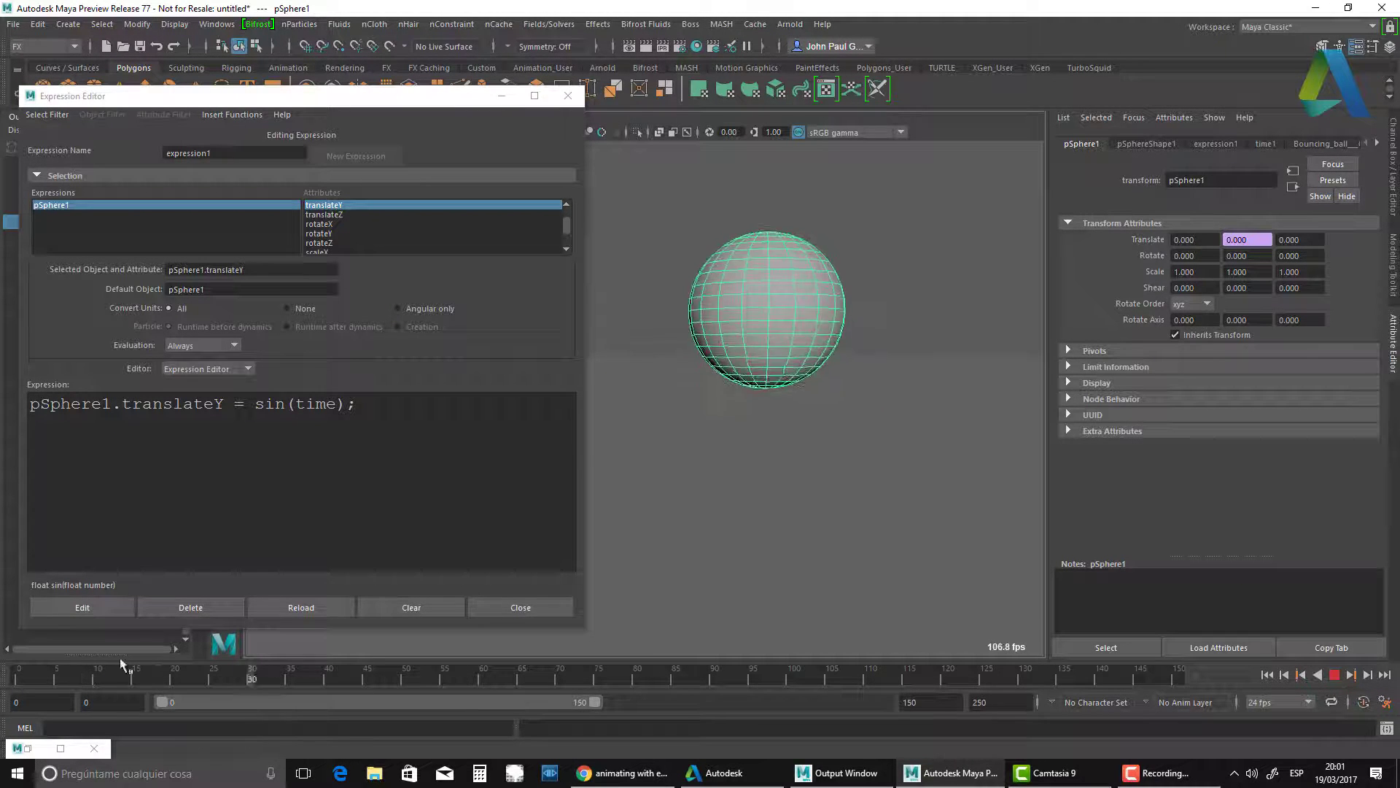
pyautogui.click(19, 677)
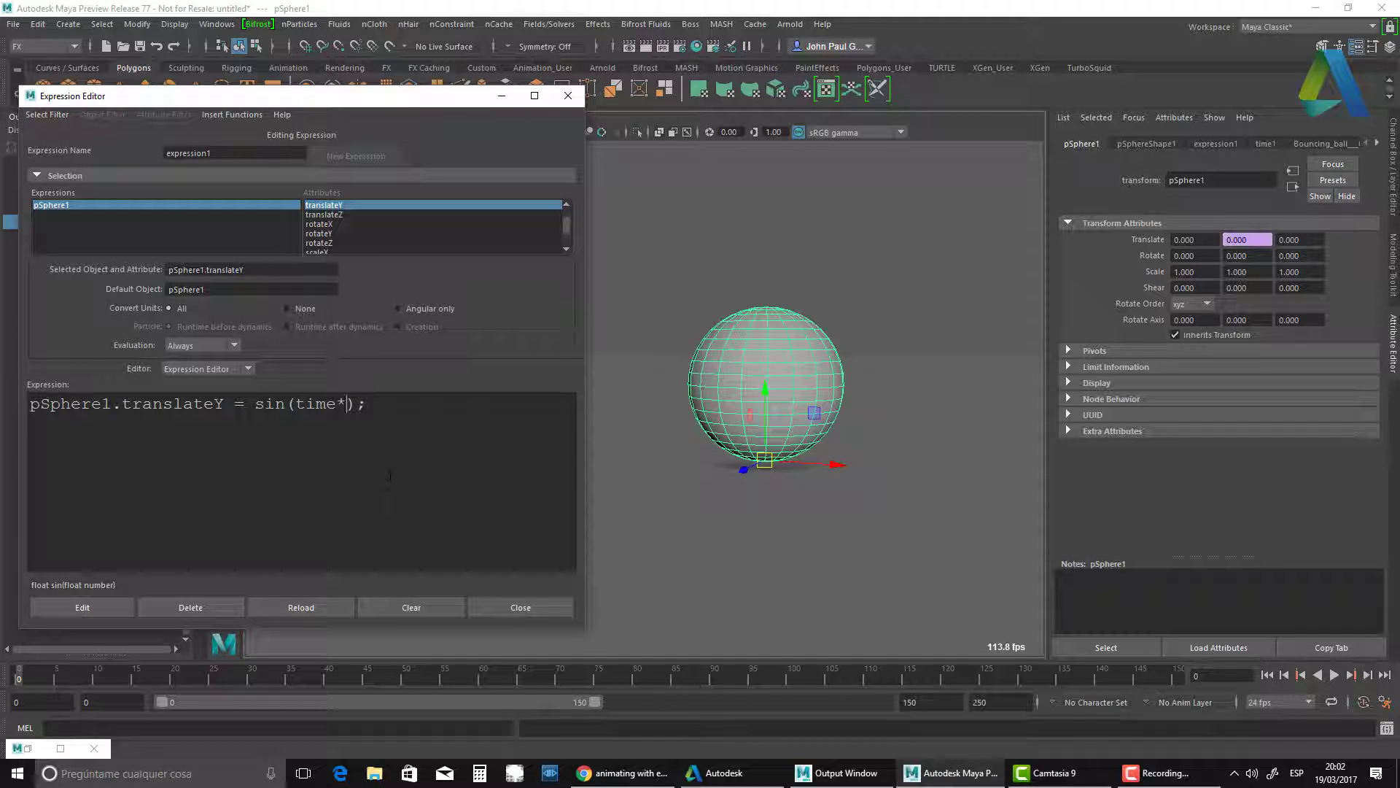
# Change the multiplier to time*9.81, apply the expression, and return to the start.
pyautogui.write('.81')
pyautogui.click(117, 611)
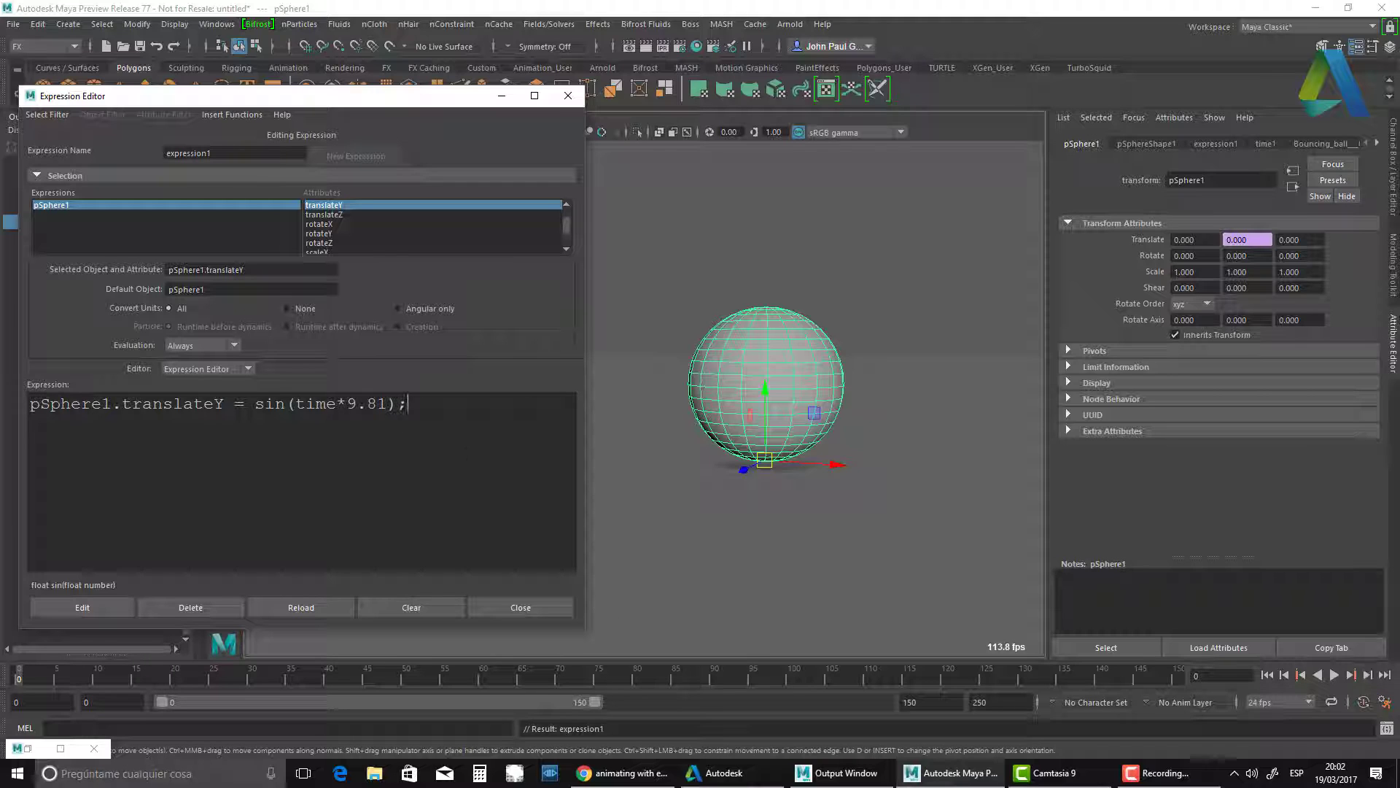
pyautogui.click(1268, 675)
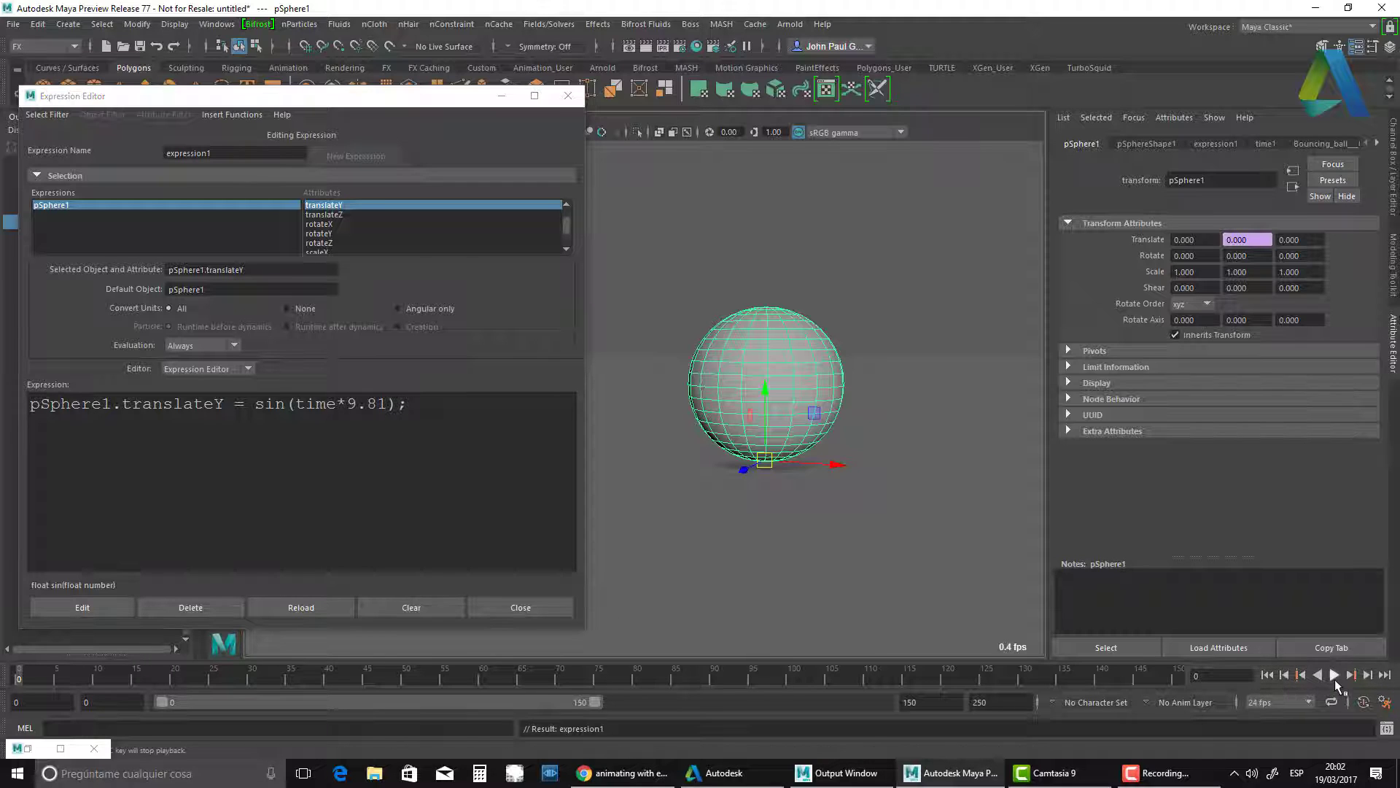
# Add a + 1 offset so the expression reads sin(time*9.81) + 1, and apply it.
pyautogui.click(1334, 675)
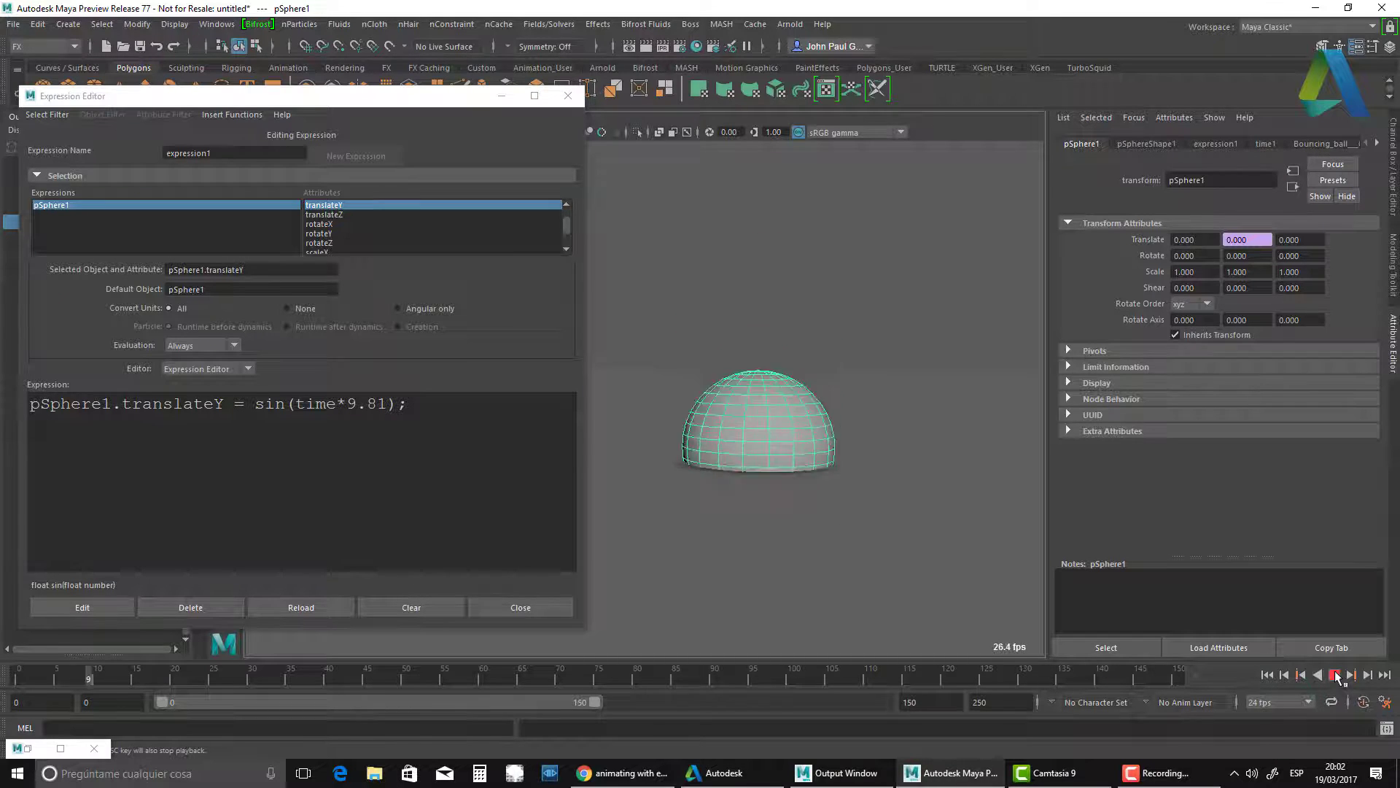
pyautogui.click(1335, 675)
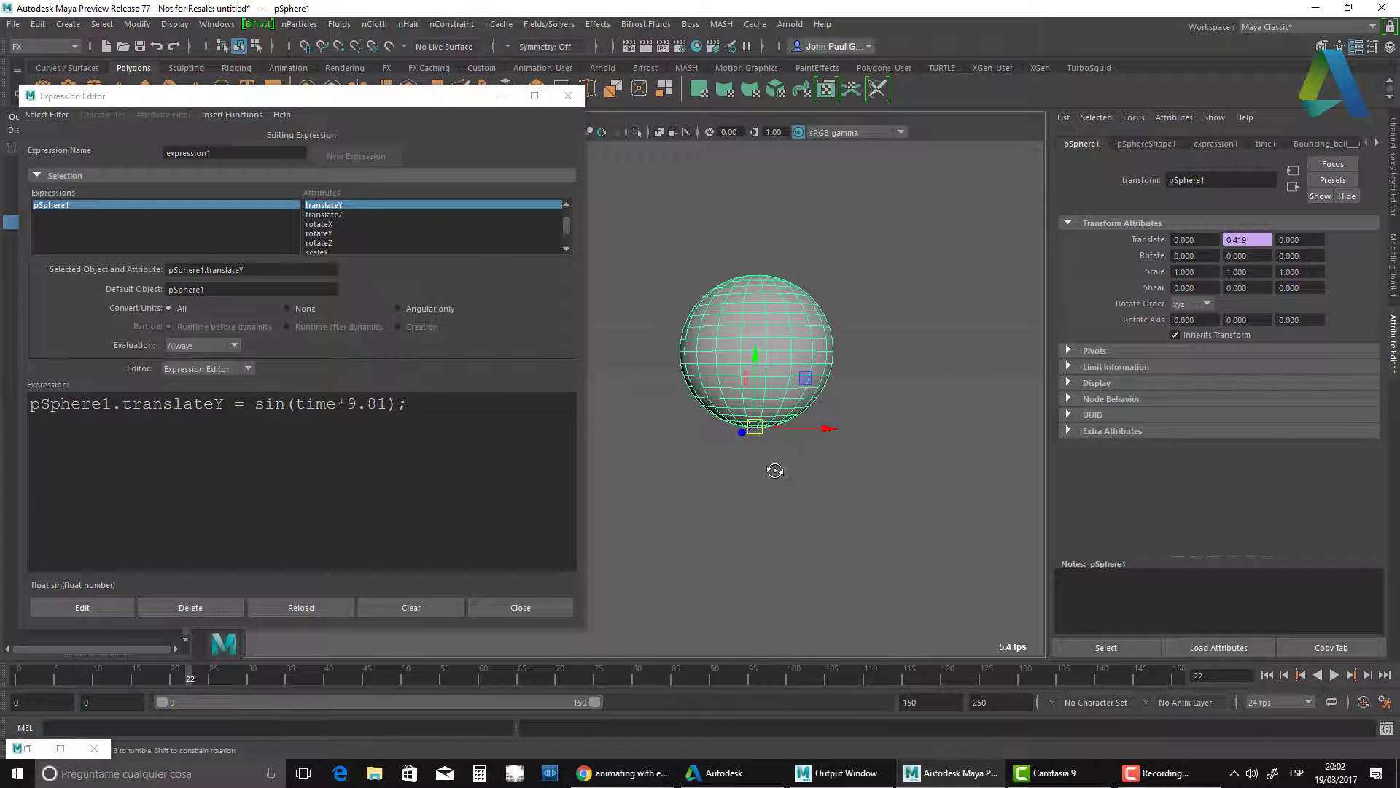
pyautogui.click(368, 417)
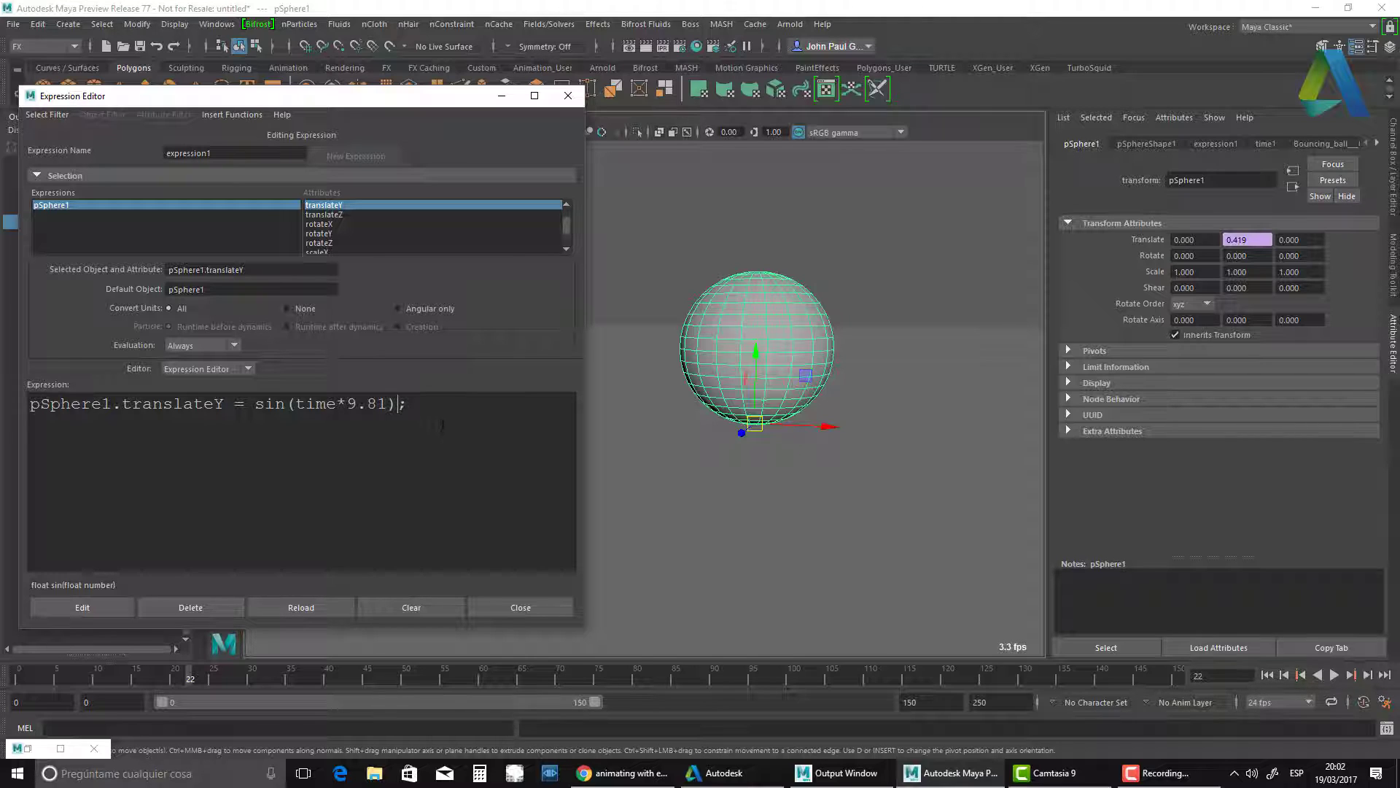
pyautogui.write('+1')
pyautogui.press('Left')
pyautogui.press('Right')
pyautogui.click(83, 606)
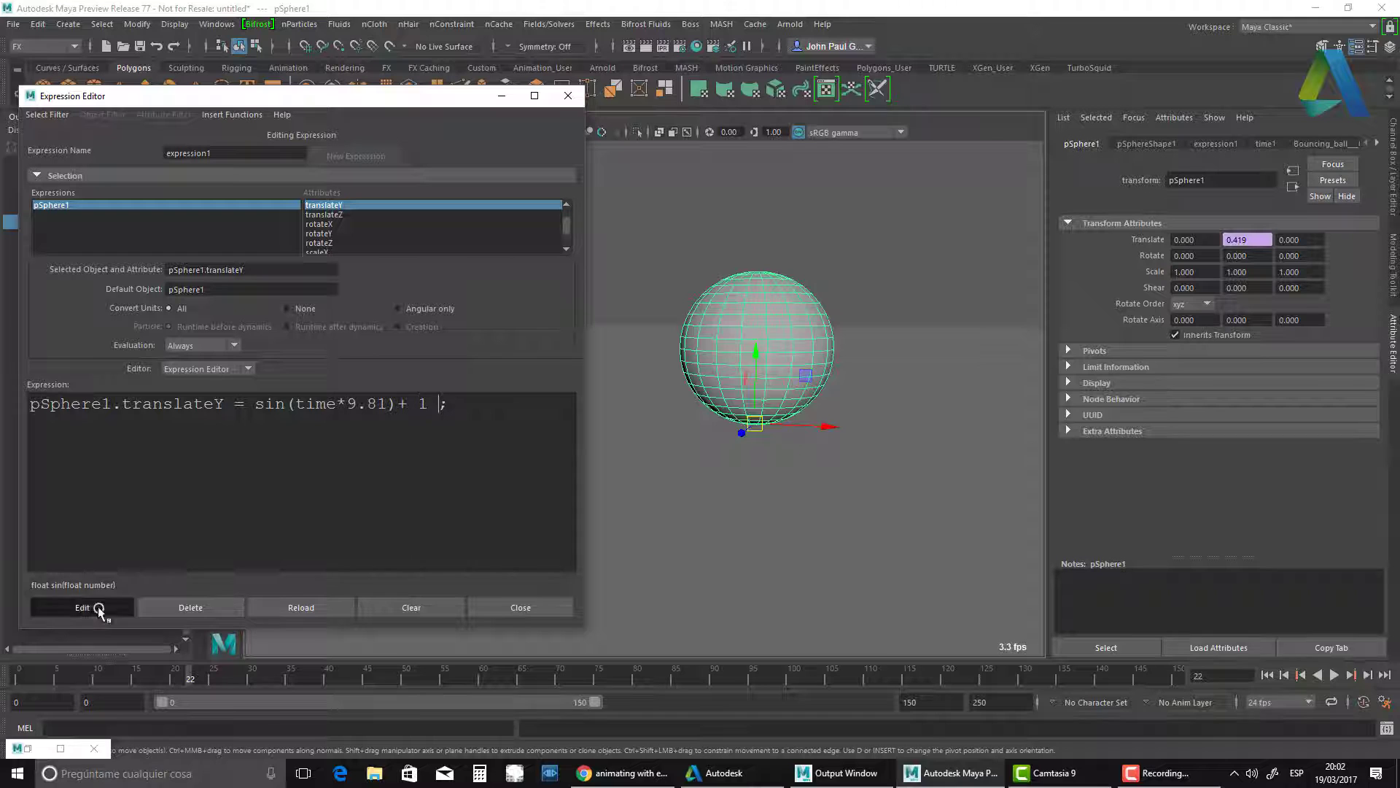
# Replay the raised bounce from frame 0, scrubbing to frame 108 and back to frame 15.
pyautogui.click(1268, 675)
pyautogui.click(1333, 676)
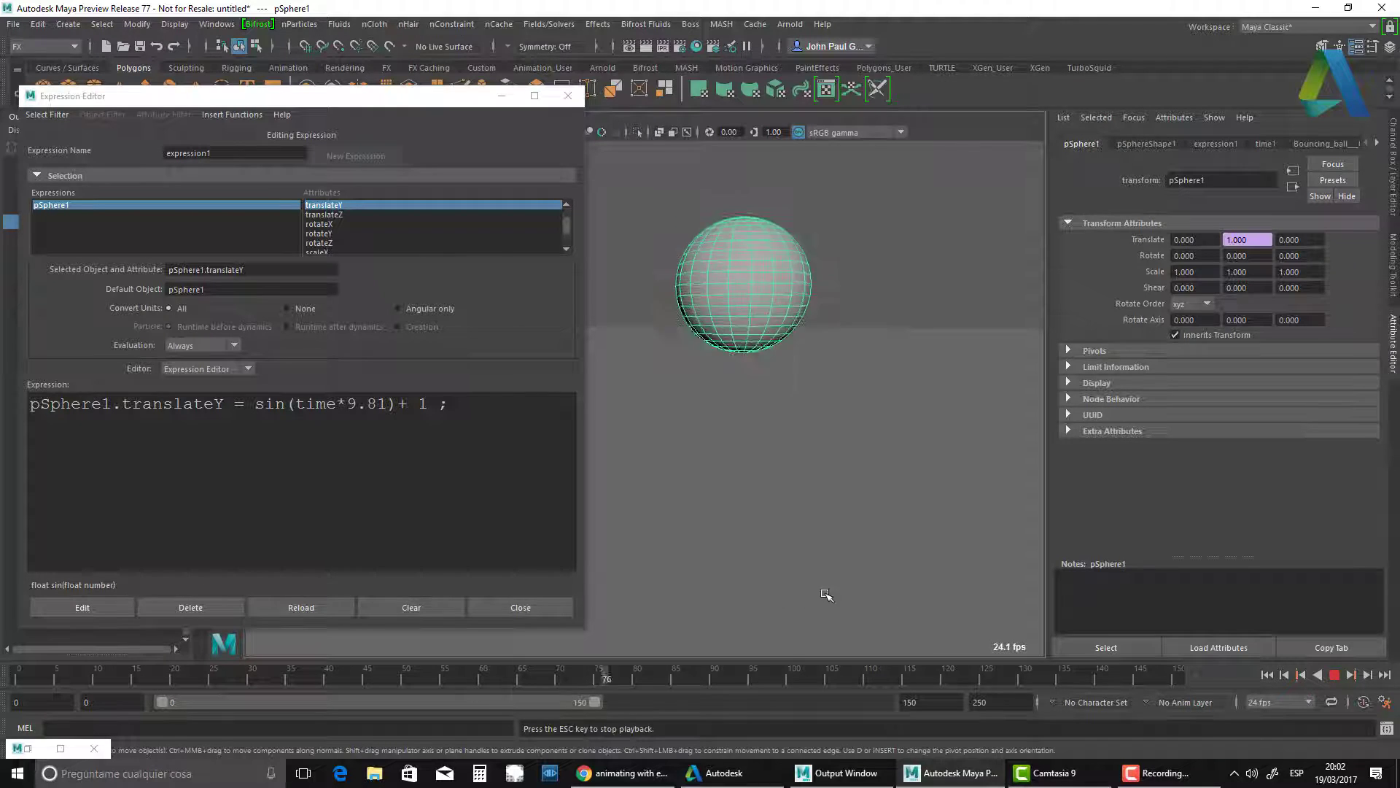
pyautogui.moveTo(824, 678); pyautogui.dragTo(880, 682)
pyautogui.hotkey('alt', 'v')
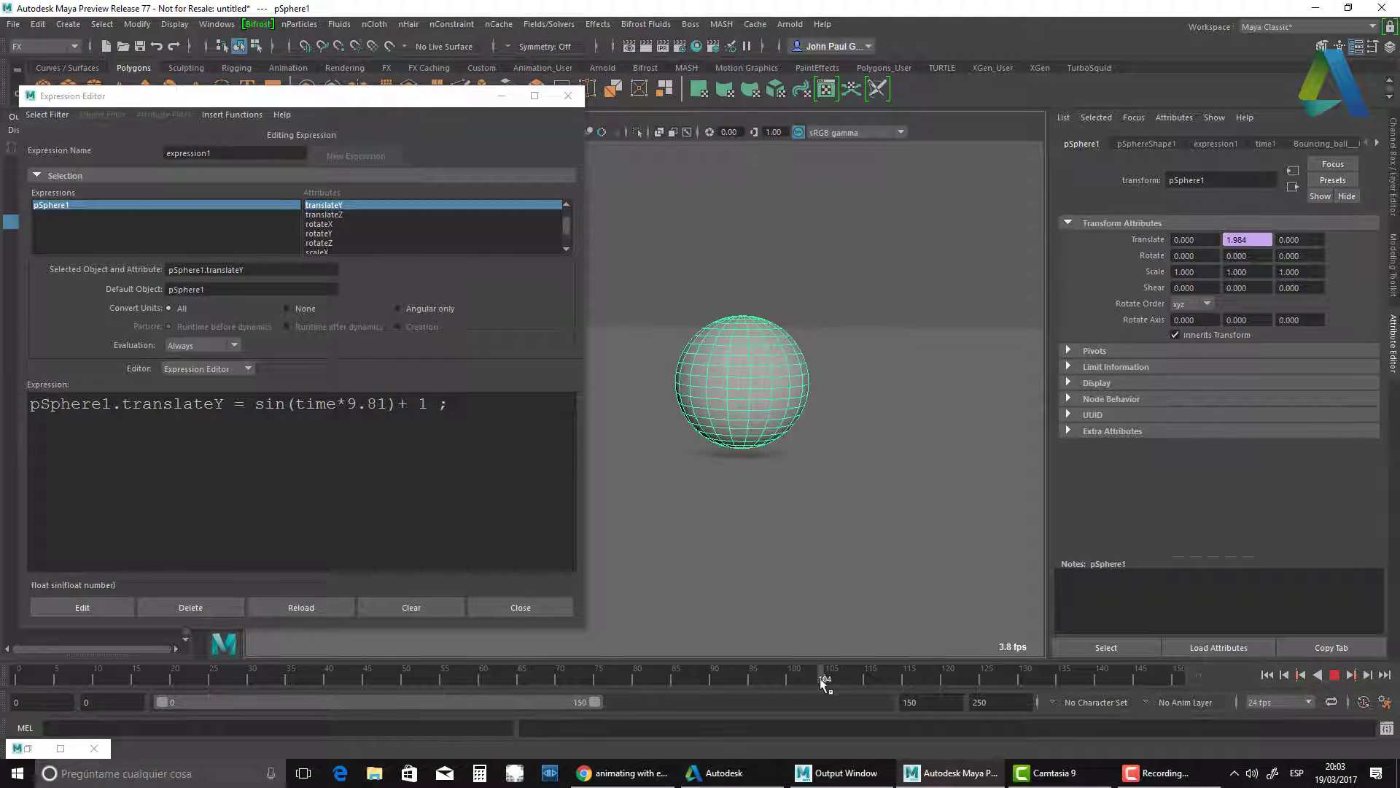
pyautogui.click(20, 679)
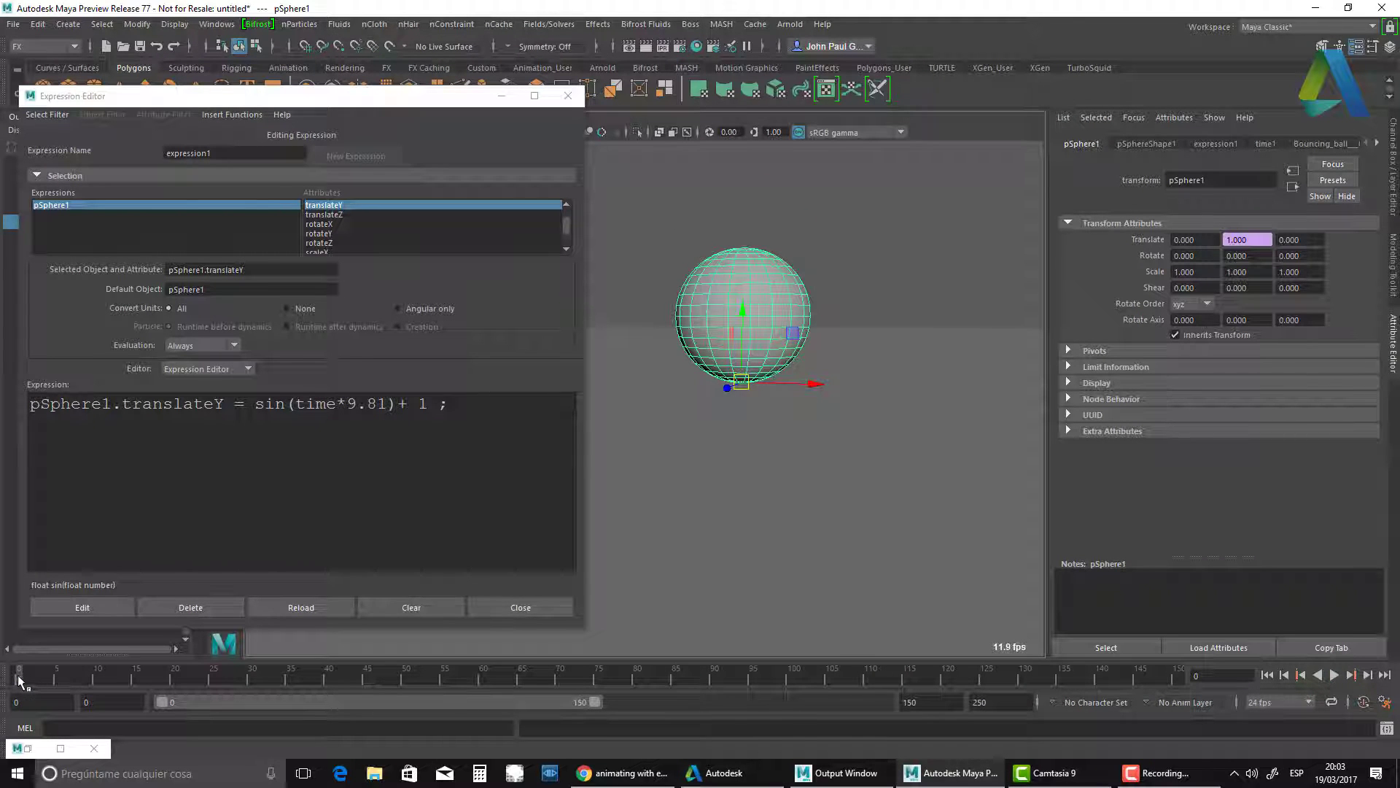
pyautogui.moveTo(20, 678)
pyautogui.mouseDown()
pyautogui.moveTo(219, 669)
pyautogui.moveTo(18, 676)
pyautogui.mouseUp()
# Multiply the sine by 2.5, apply it, and preview the taller bounce.
pyautogui.click(396, 406)
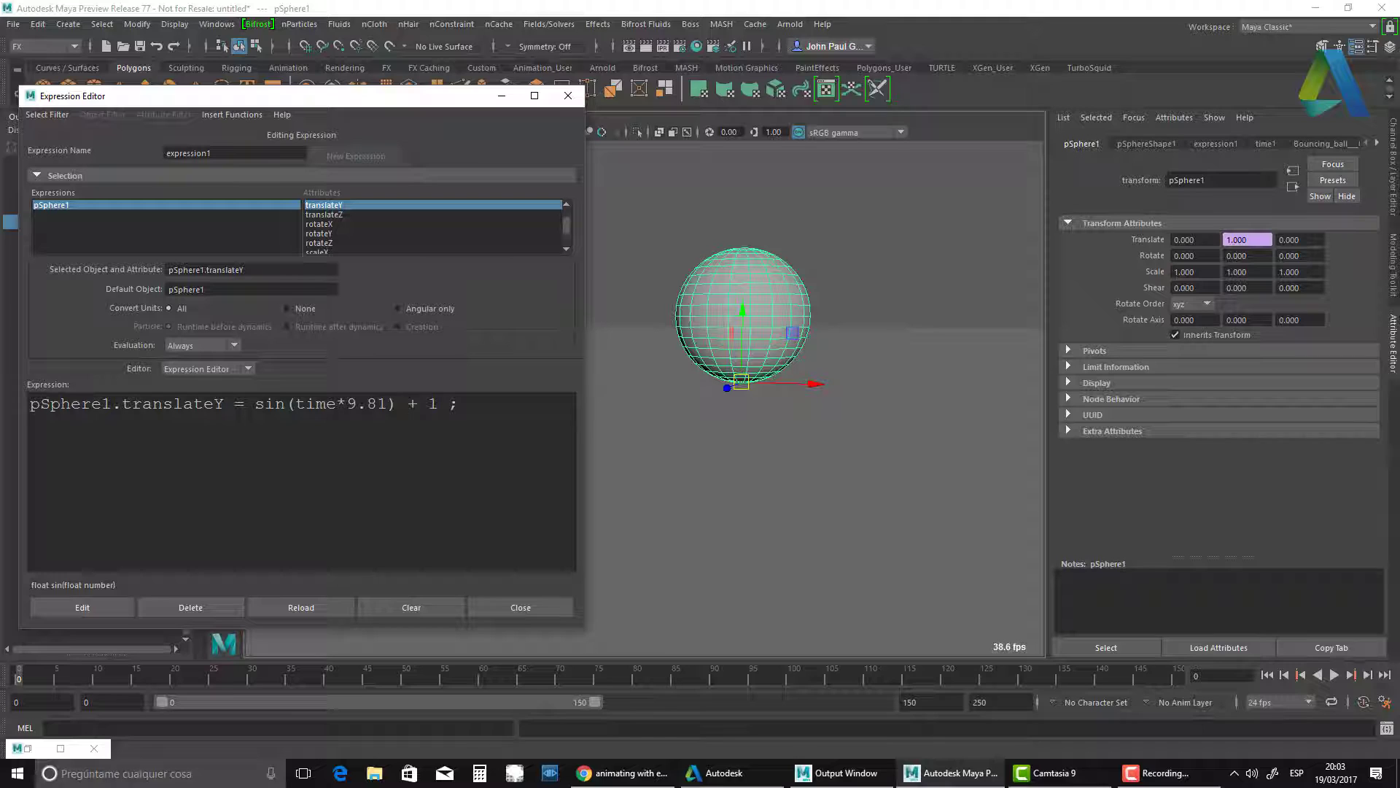
pyautogui.write('*')
pyautogui.write('2.5')
pyautogui.click(89, 609)
pyautogui.click(1334, 676)
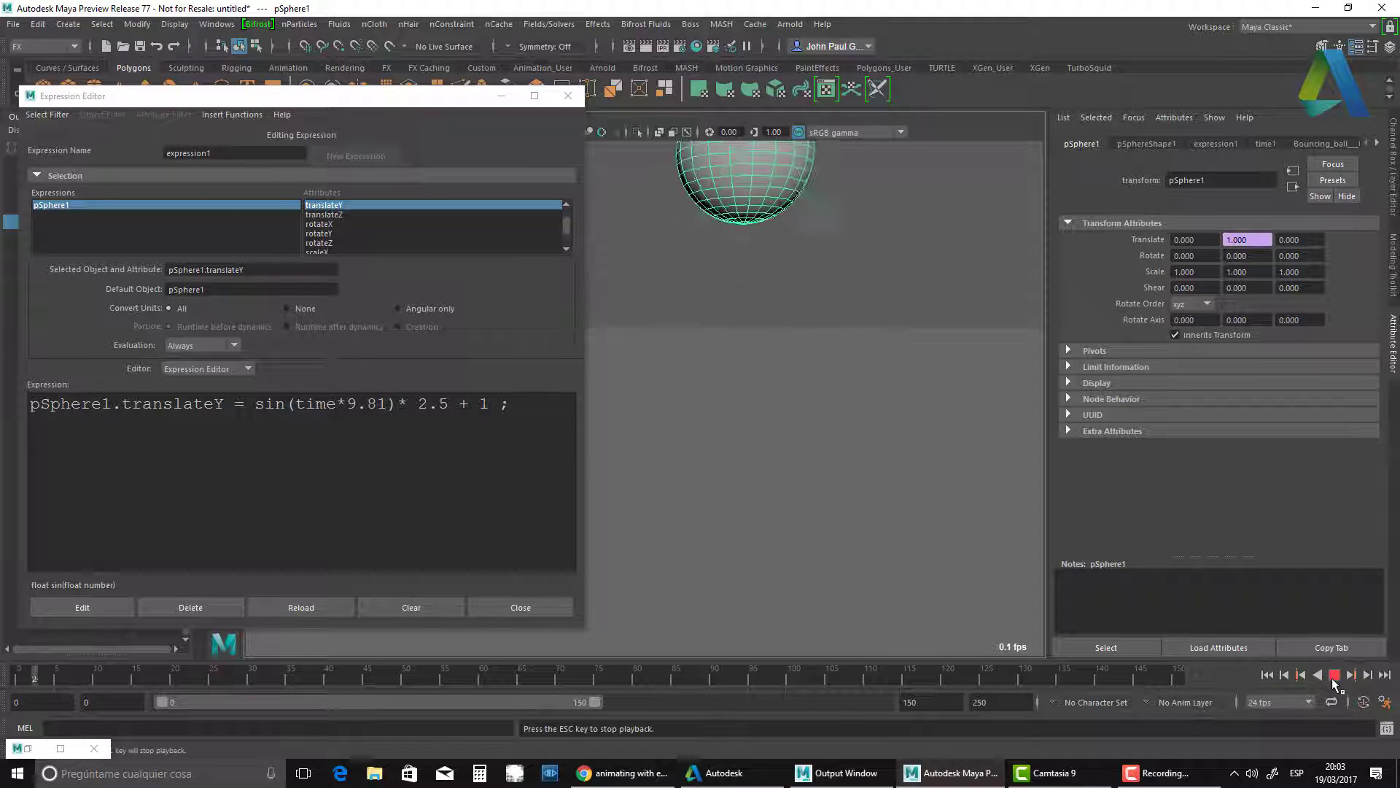
pyautogui.click(1334, 676)
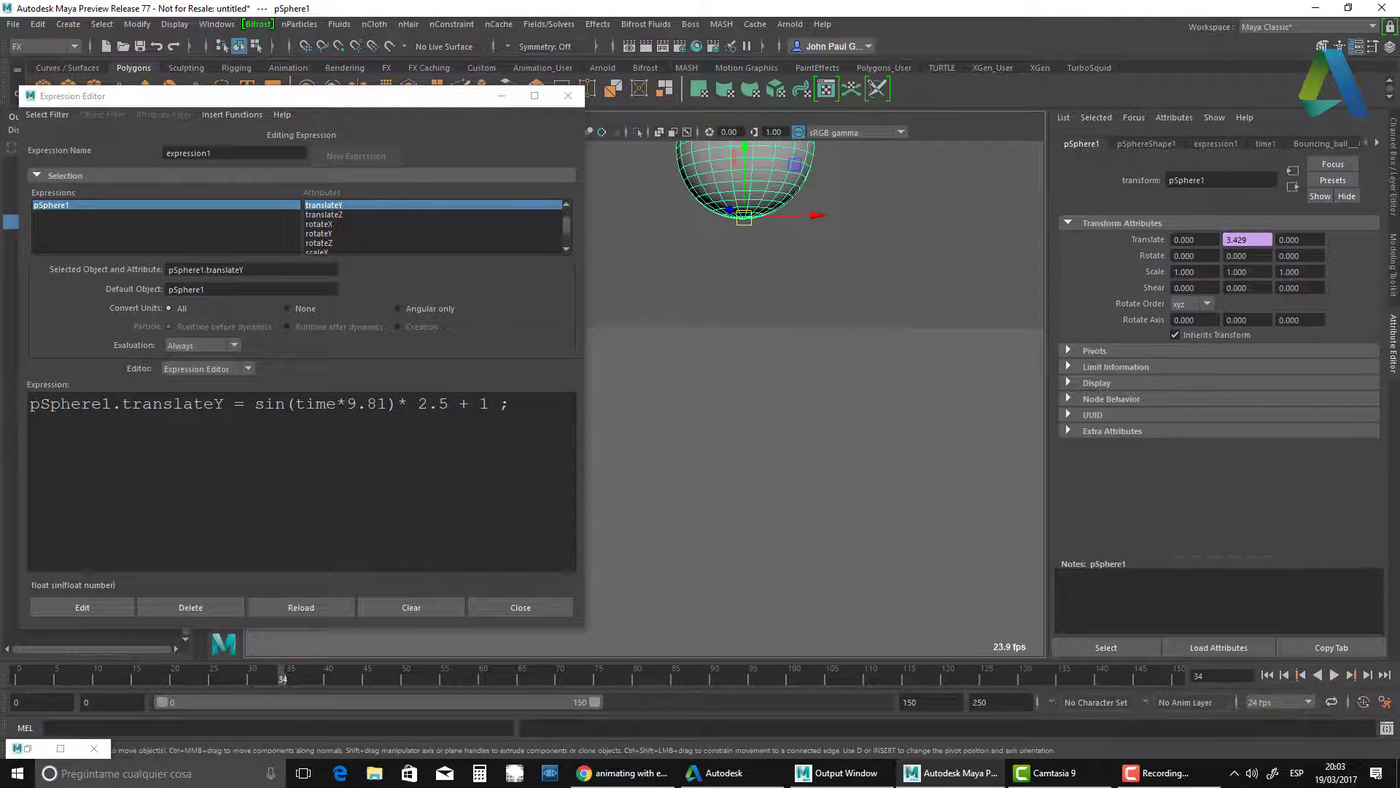
# Replace the + 1 offset with + 2.5, apply, and play from the start to frame 90.
pyautogui.doubleClick(483, 403)
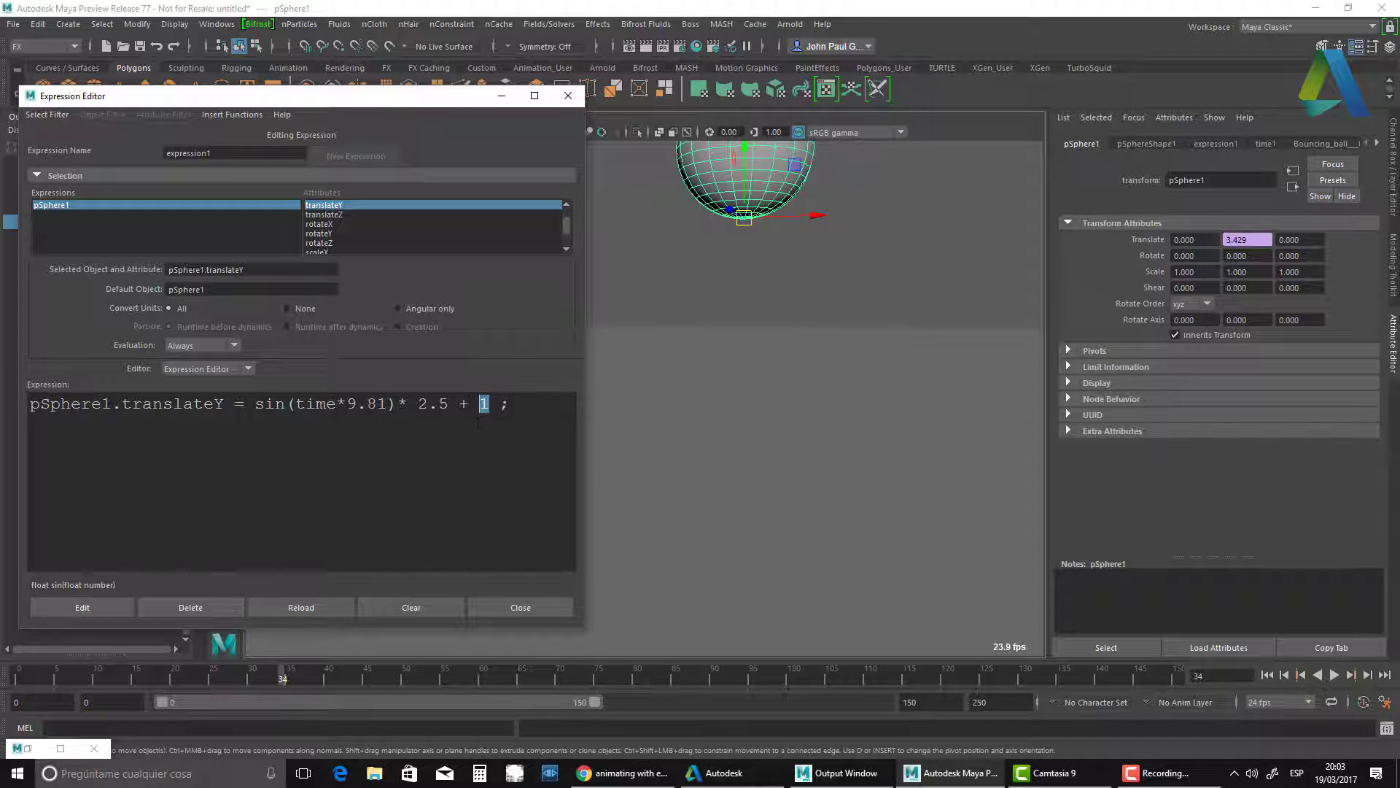
pyautogui.write('2.5')
pyautogui.click(116, 605)
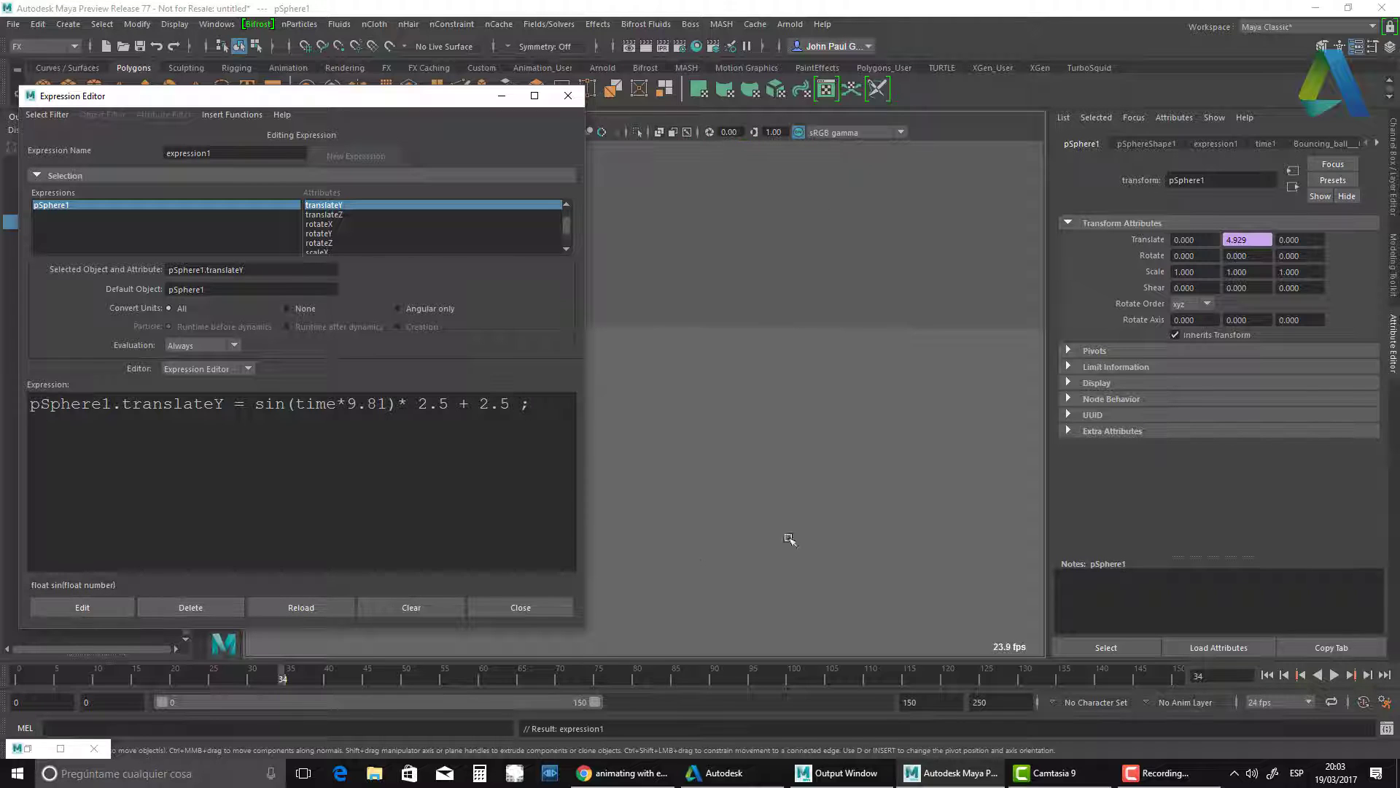
pyautogui.click(1266, 676)
pyautogui.click(1329, 677)
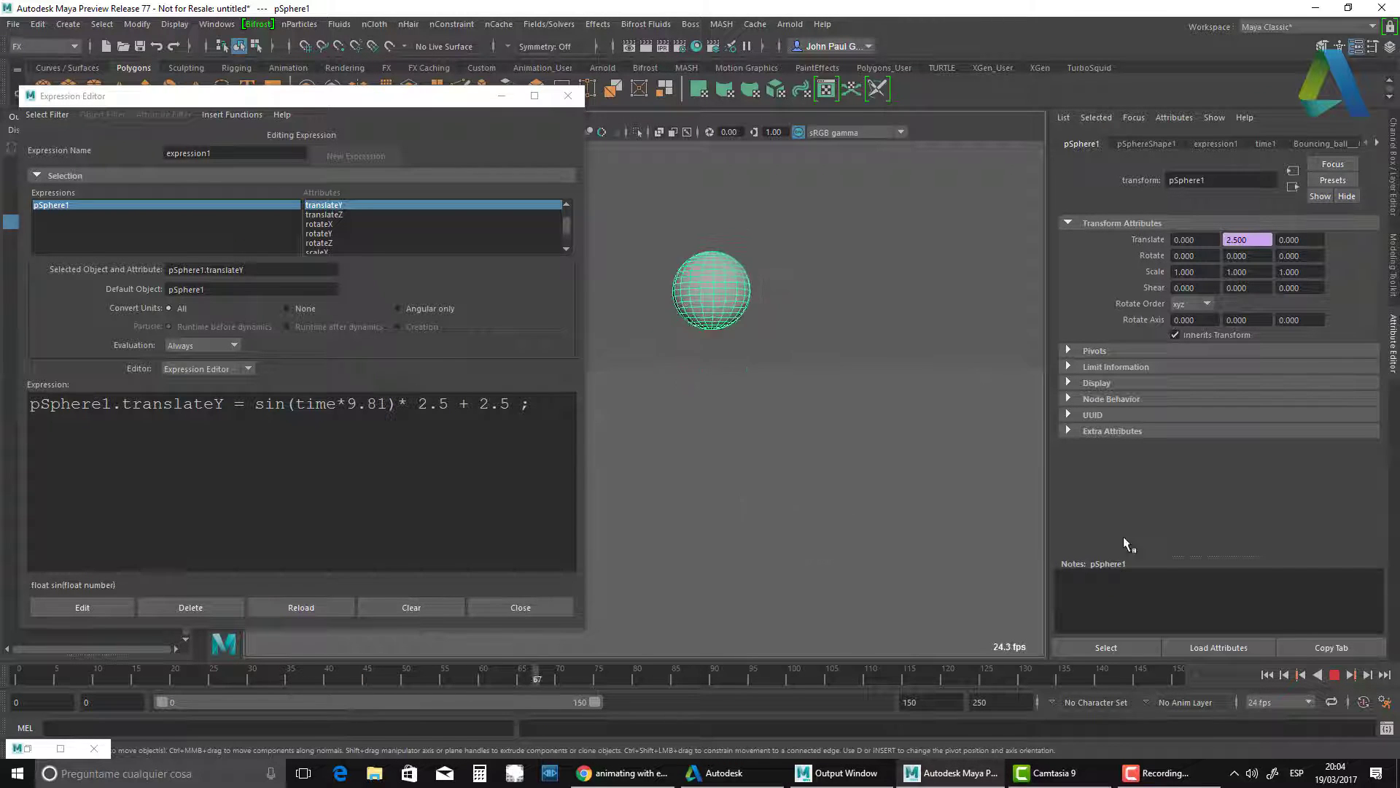
pyautogui.press('Escape')
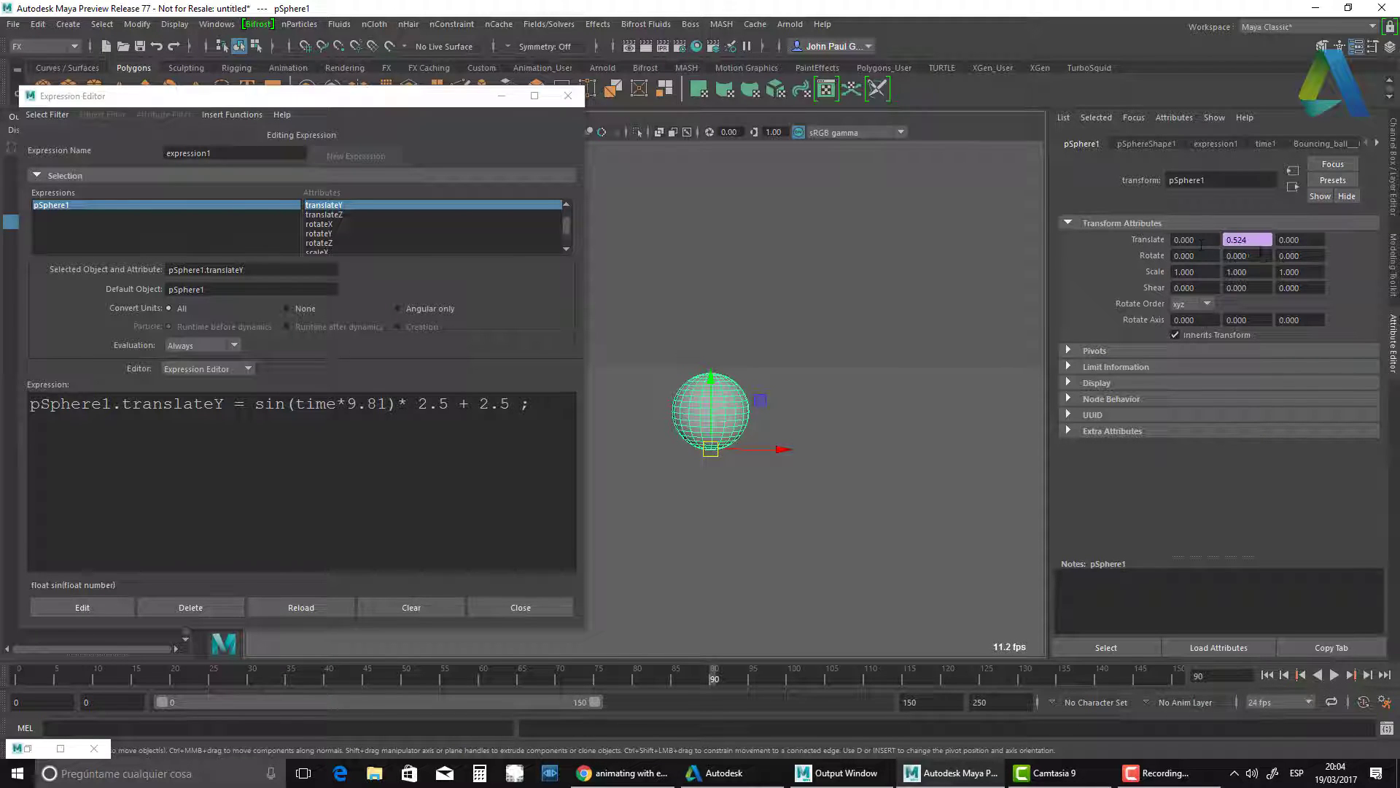
# Run unit(<<1,1,1>>); in the Script Editor, getting 0.57735 per component, then minimize it.
pyautogui.click(1386, 728)
pyautogui.click(606, 491)
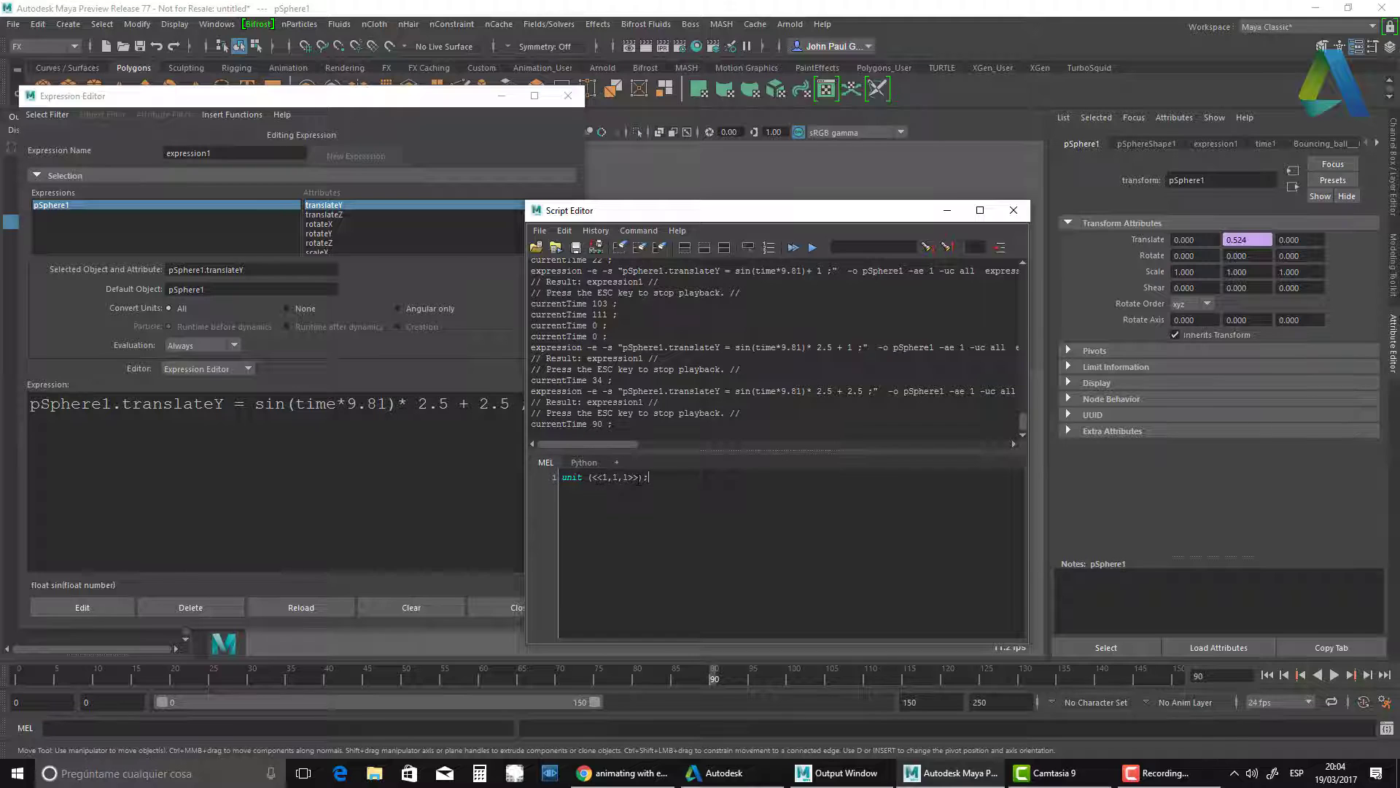
pyautogui.moveTo(661, 484); pyautogui.dragTo(634, 468)
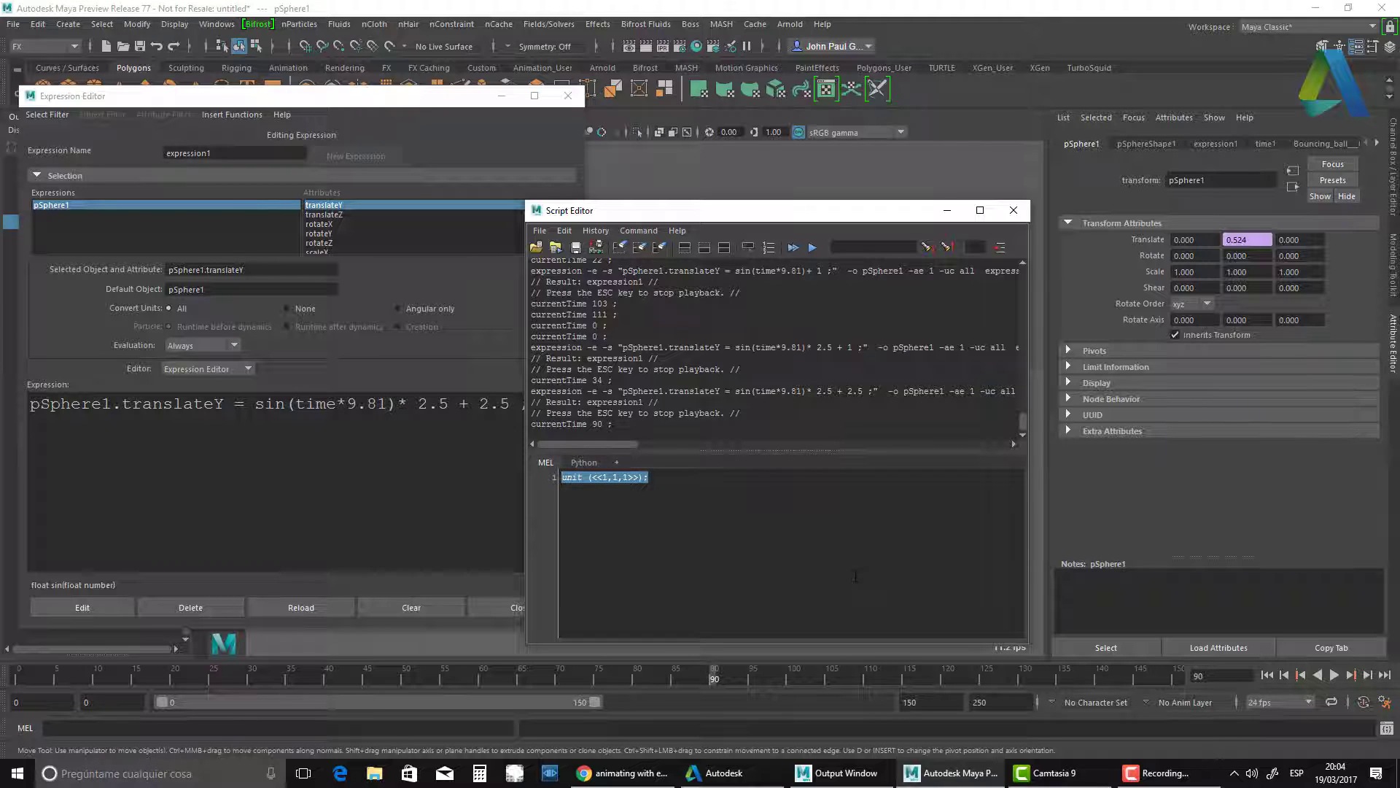
pyautogui.hotkey('ctrl', 'Return')
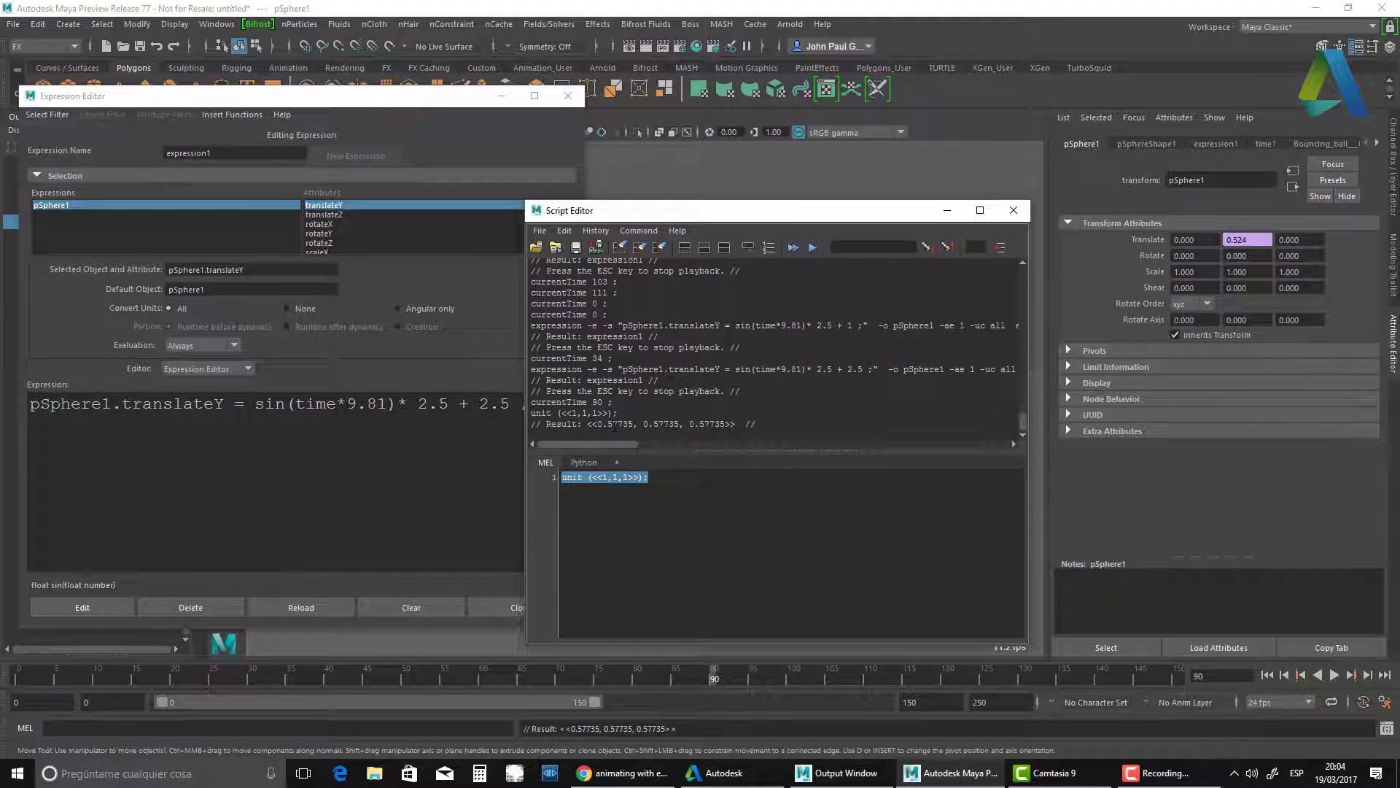
pyautogui.click(946, 210)
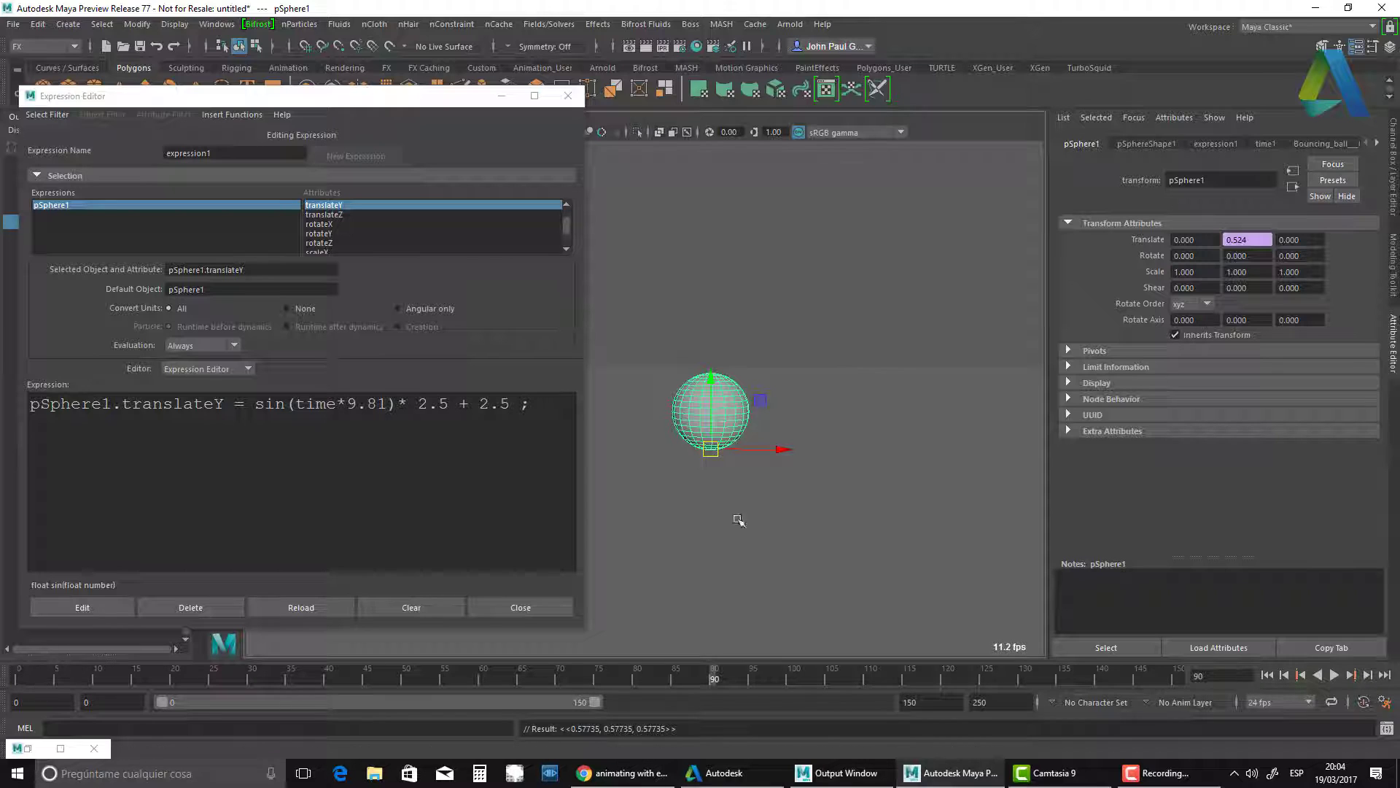
# Replay the bounce from the first frame and add a new line in the expression.
pyautogui.scroll(-1, 885, 552)
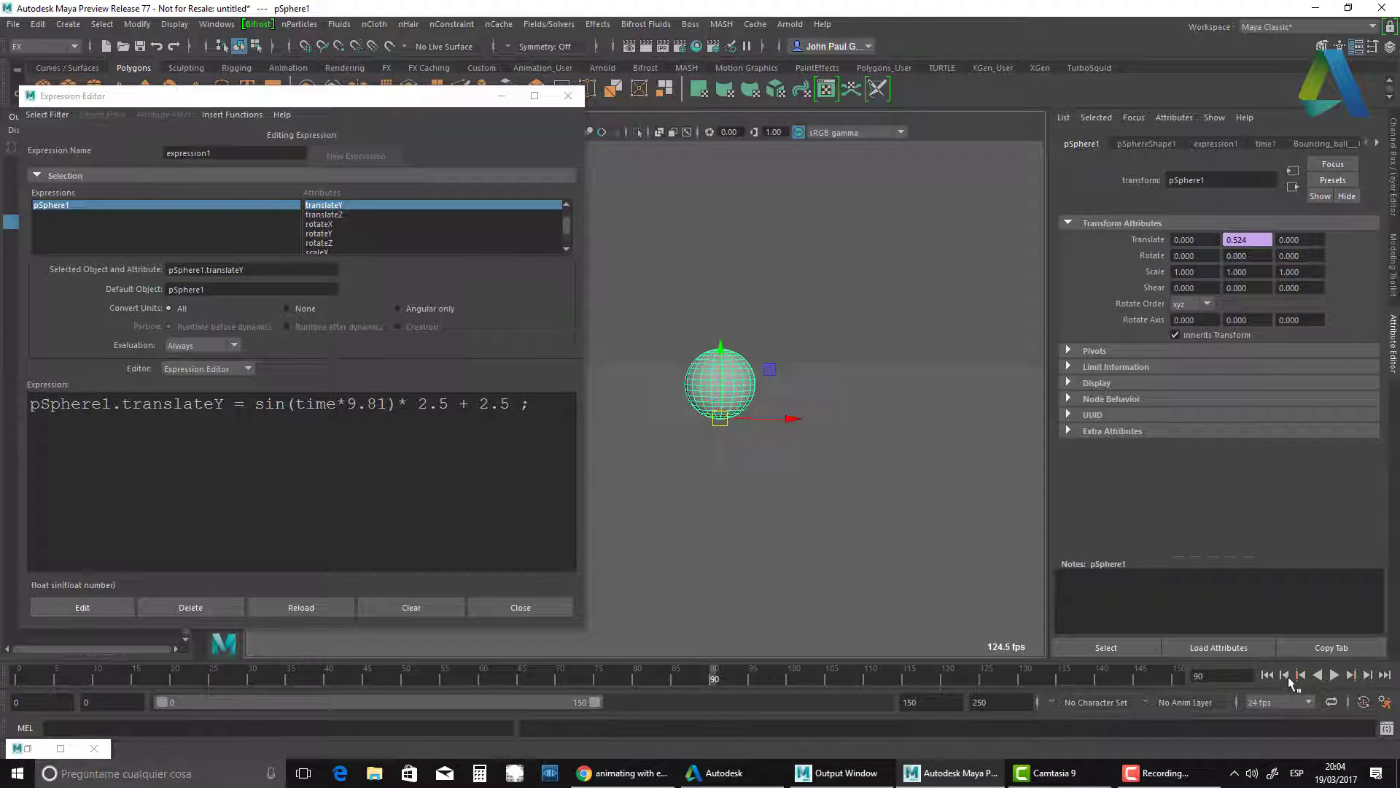
pyautogui.click(1267, 675)
pyautogui.click(1334, 675)
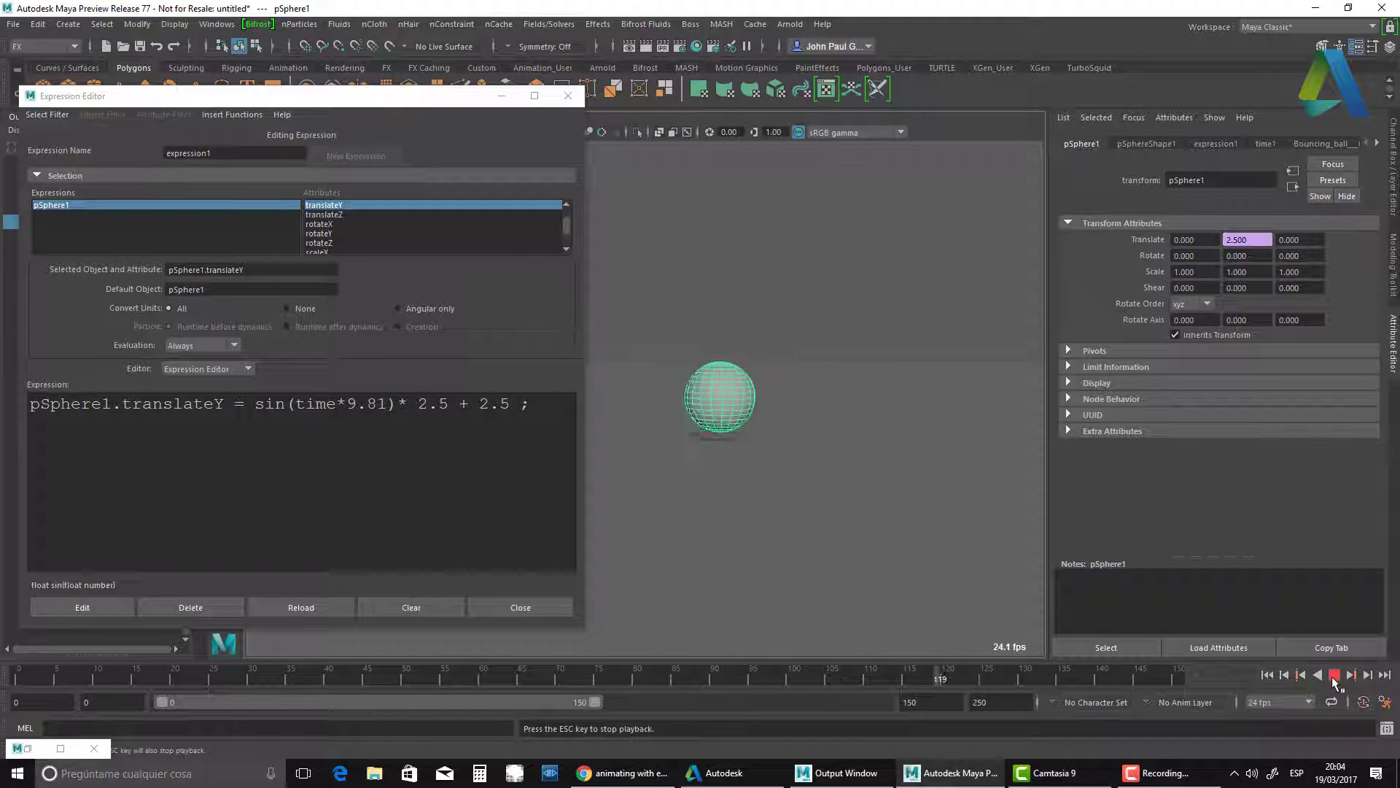
pyautogui.click(1335, 675)
pyautogui.click(551, 400)
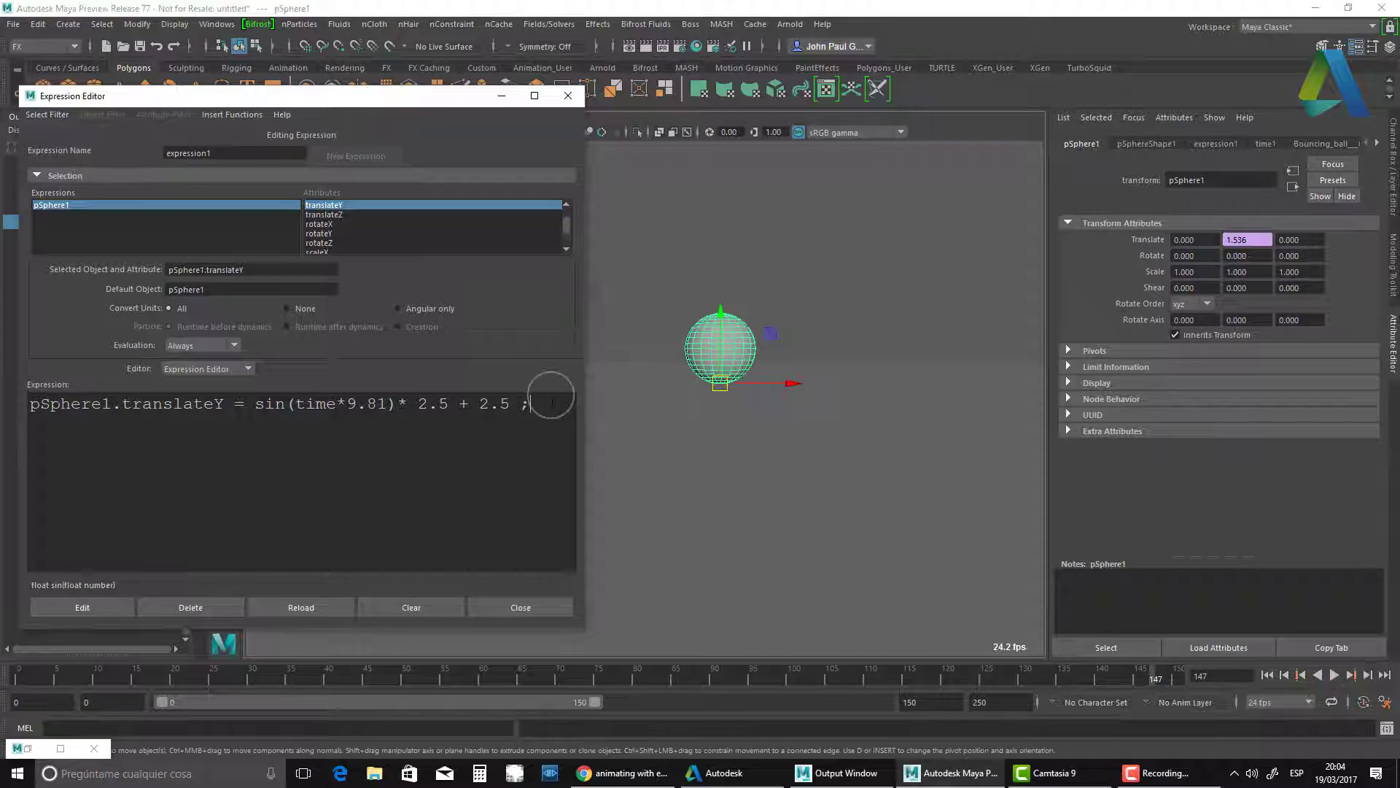
pyautogui.press('Return')
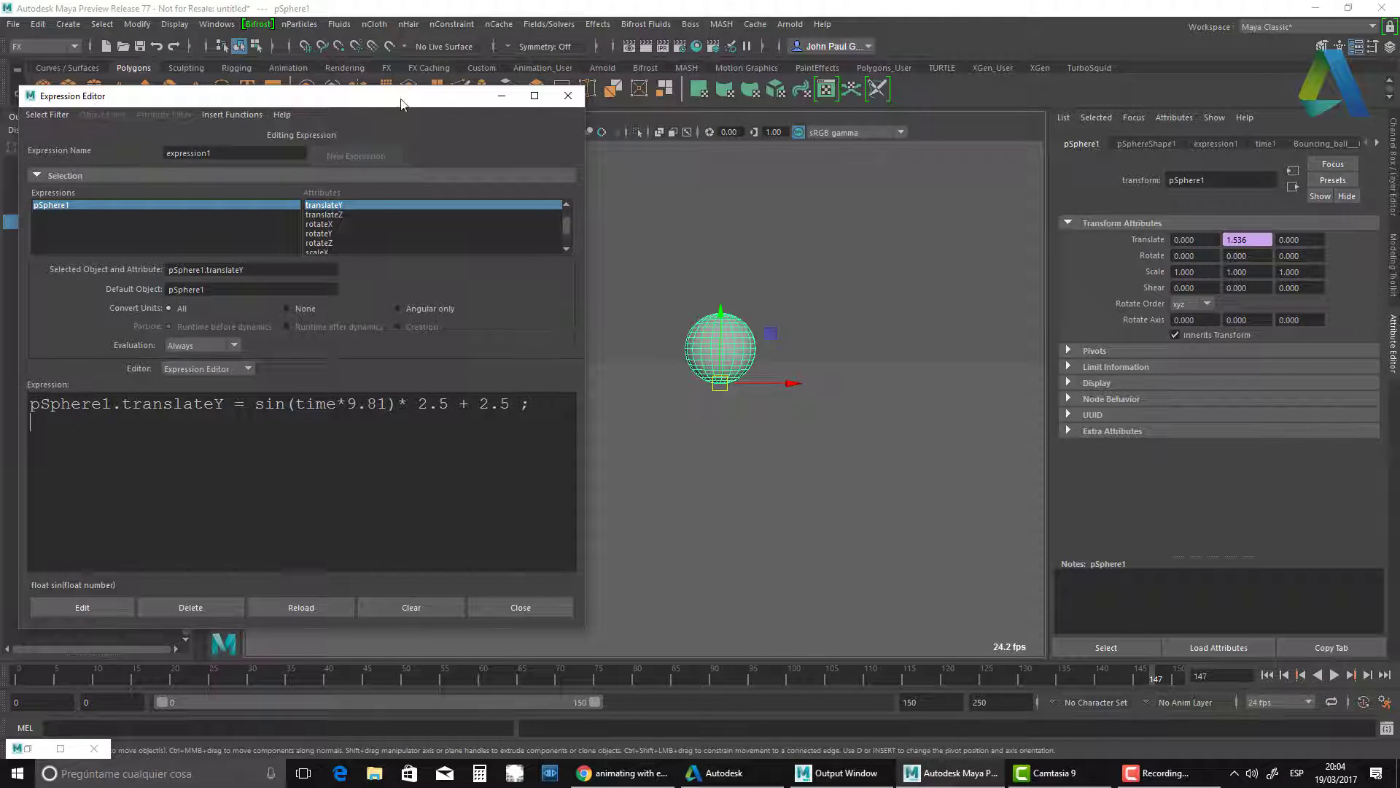
# Rename the expression from expression1 to BouncingBall_ plus the author's initials.
pyautogui.moveTo(373, 95); pyautogui.dragTo(421, 129)
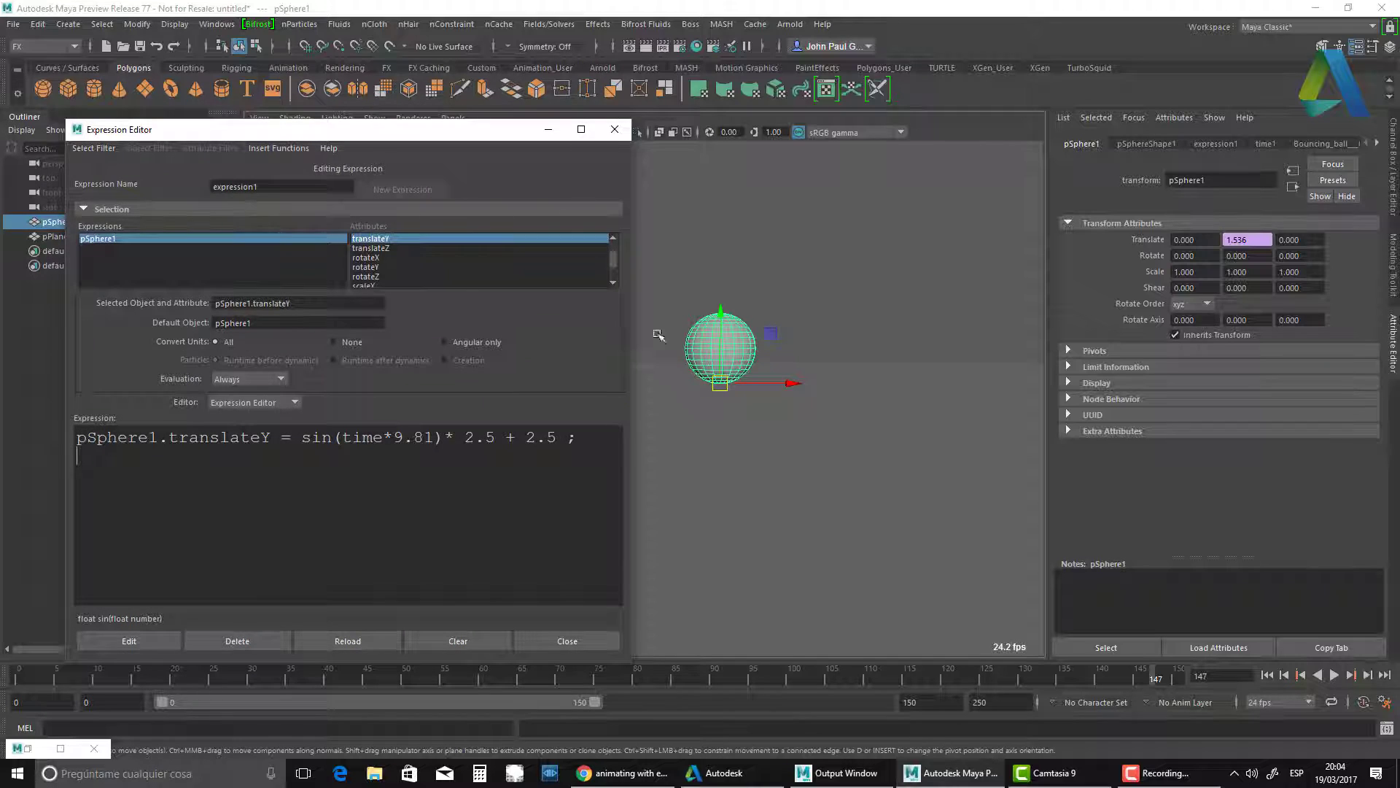
pyautogui.doubleClick(280, 187)
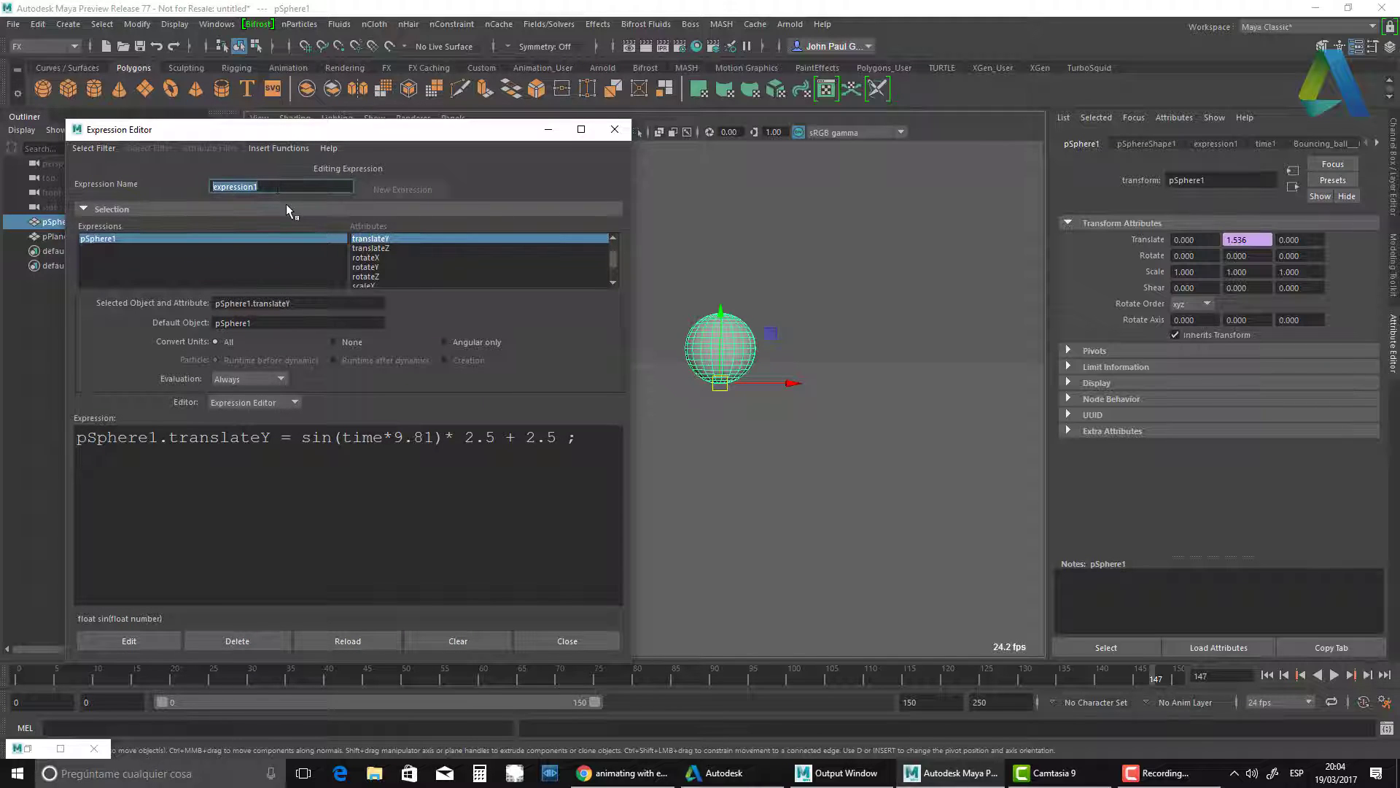
pyautogui.write('BouncingBall_JP')
pyautogui.press('Return')
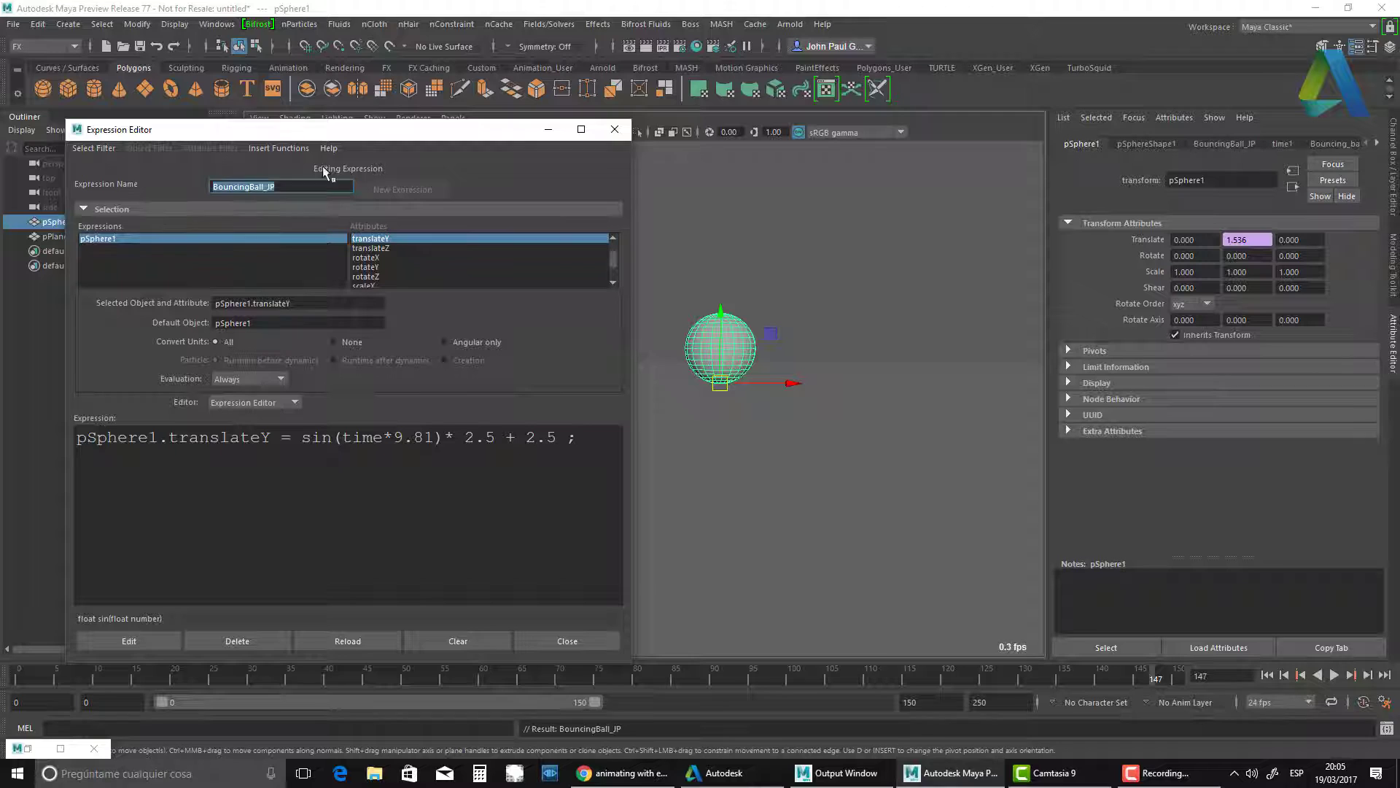
pyautogui.moveTo(372, 137); pyautogui.dragTo(344, 151)
pyautogui.click(71, 462)
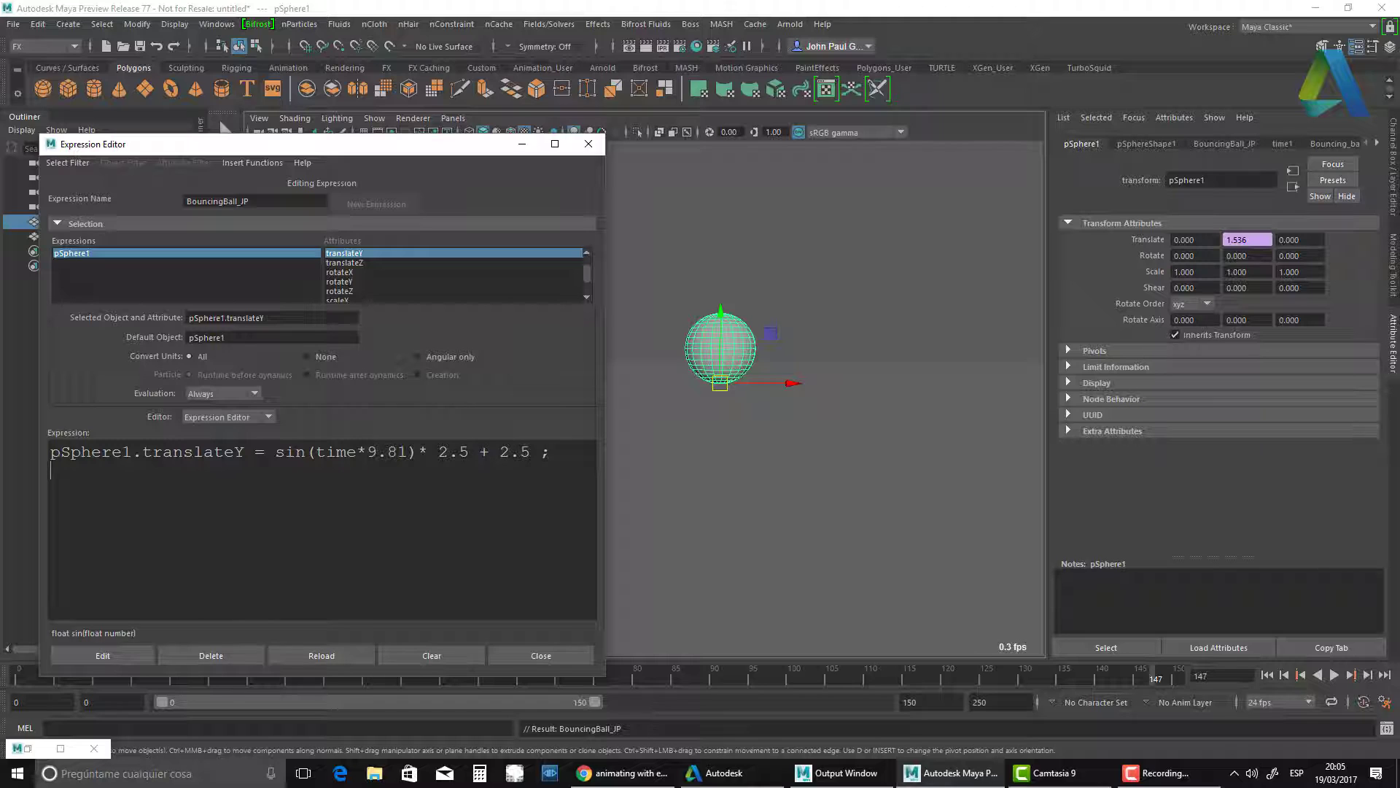
# Add a second expression line, pSphere1.scaleY = sin (time*9.81);, and apply it.
pyautogui.click(1252, 271)
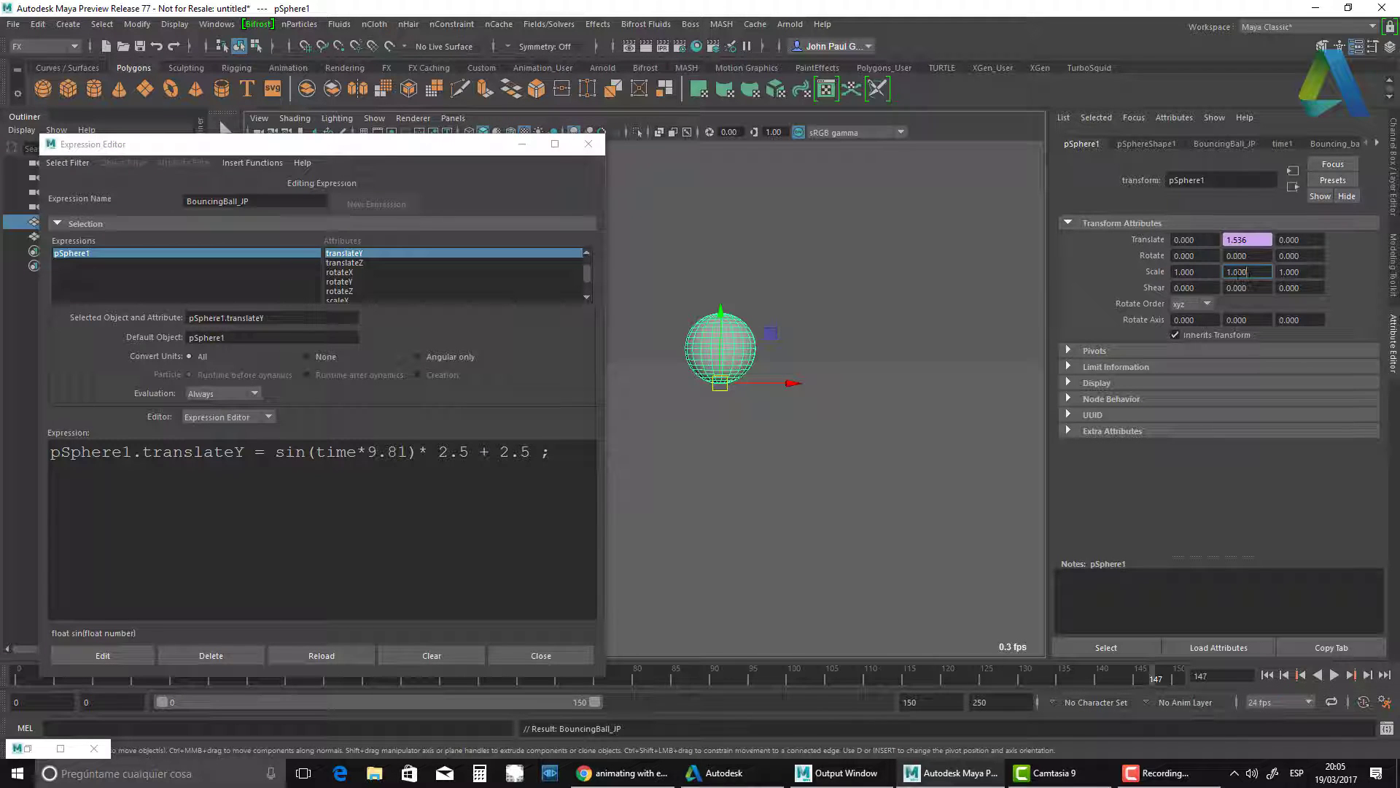
pyautogui.click(73, 470)
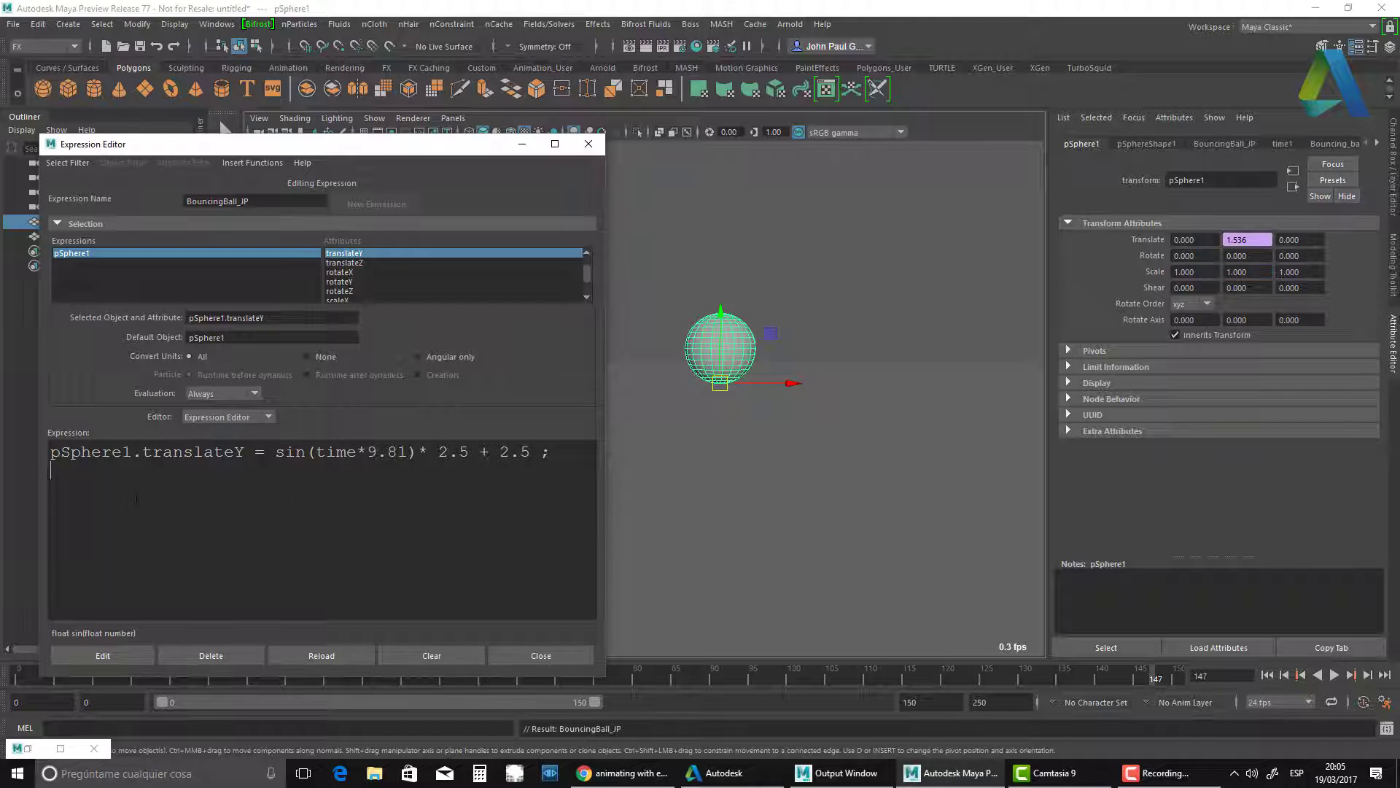
pyautogui.write('pSphere1.scaleY = sin ()')
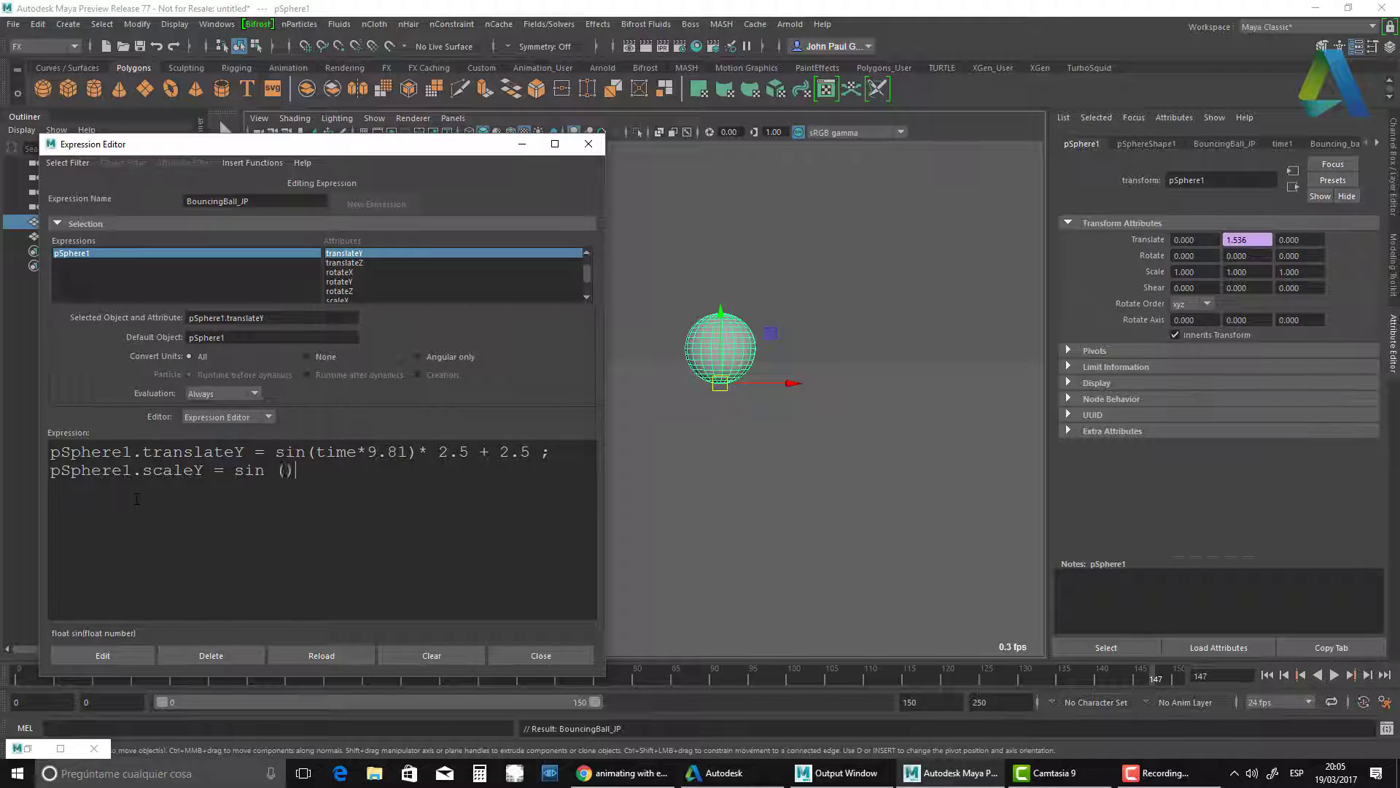
pyautogui.write('time*9.81')
pyautogui.press('End')
pyautogui.write(';')
pyautogui.click(103, 655)
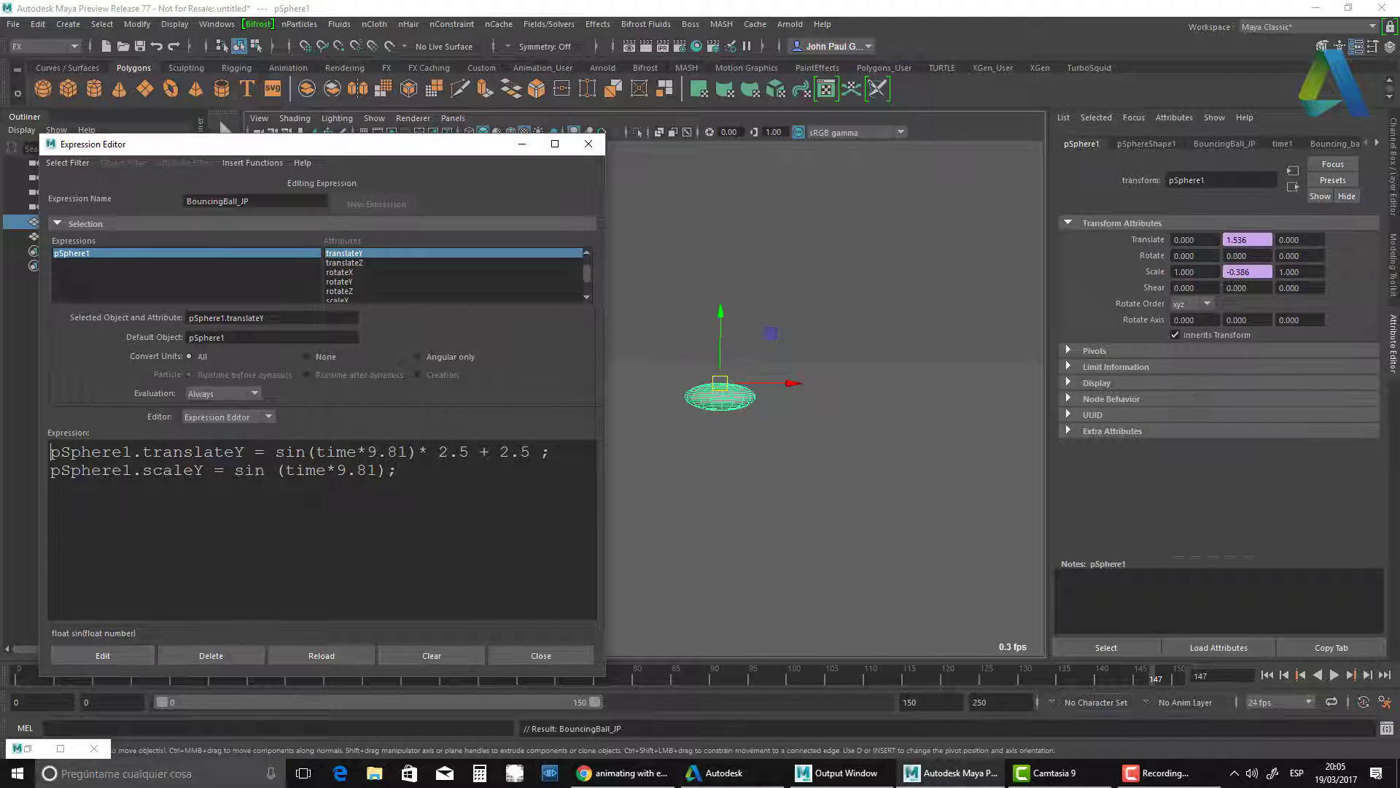
# Replay the animation from frame 0 and check the sphere's negative Scale Y of -0.332.
pyautogui.click(1268, 676)
pyautogui.click(1336, 676)
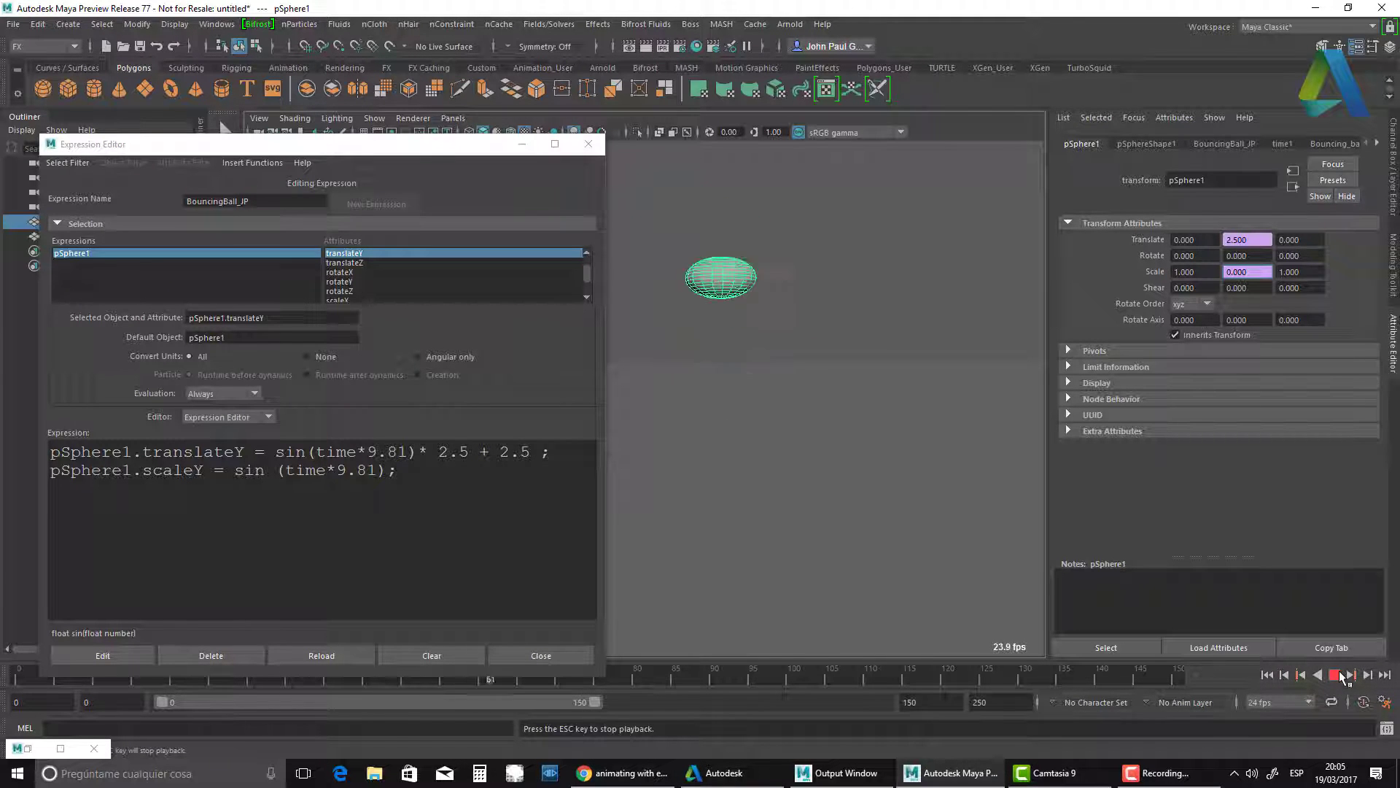
pyautogui.click(1339, 674)
pyautogui.click(1225, 272)
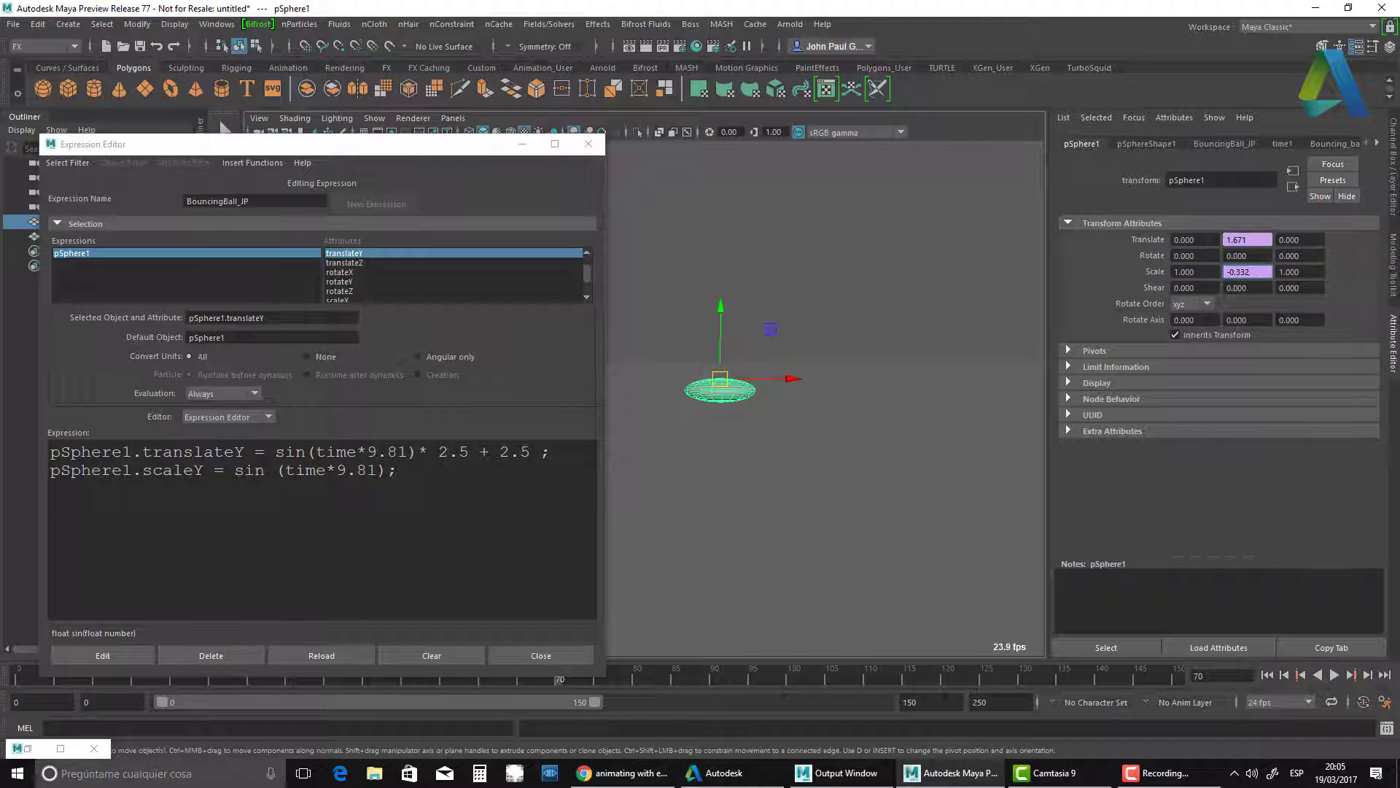
pyautogui.click(360, 477)
pyautogui.click(238, 488)
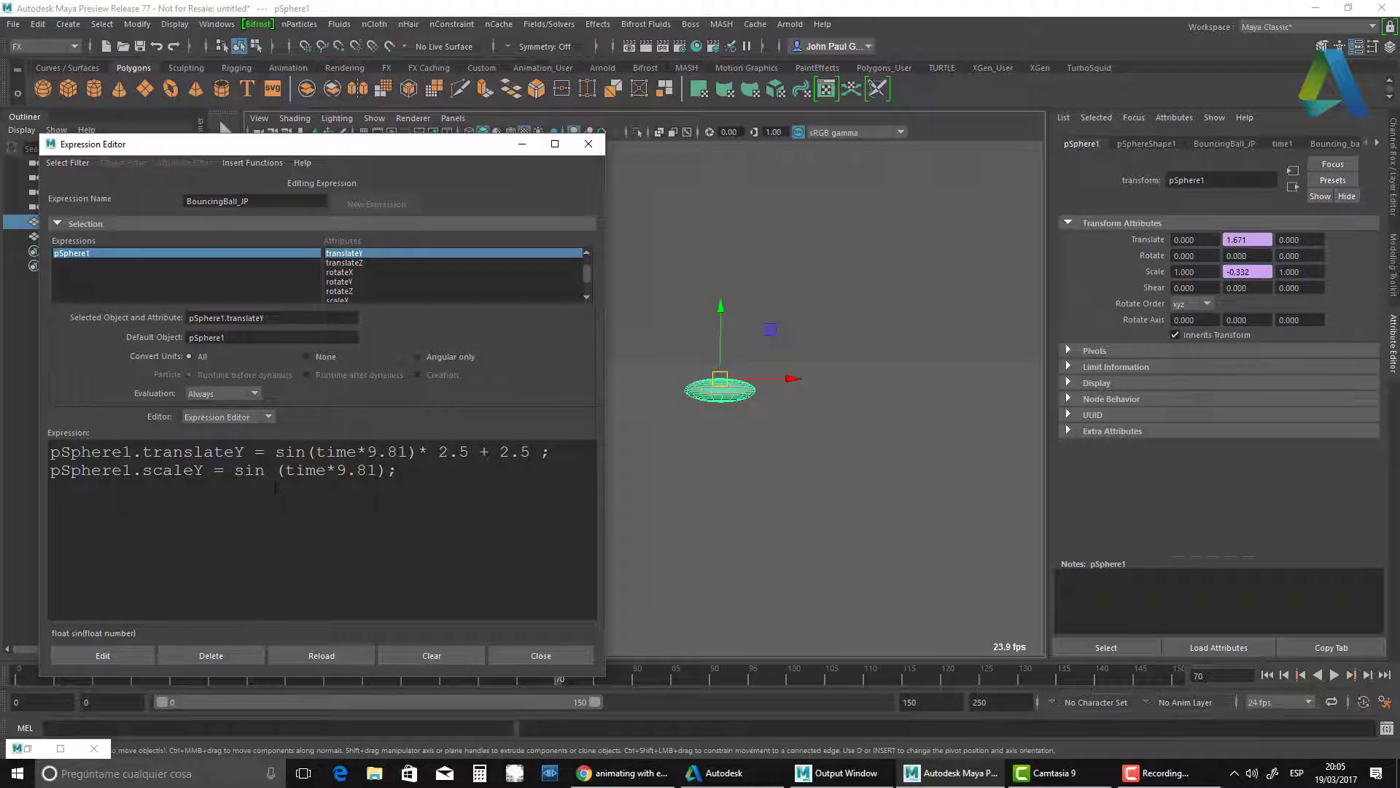
# Prefix the scaleY sine with '1 +', apply it, and replay the stretch-and-squash from the start.
pyautogui.click(235, 471)
pyautogui.write('1 +')
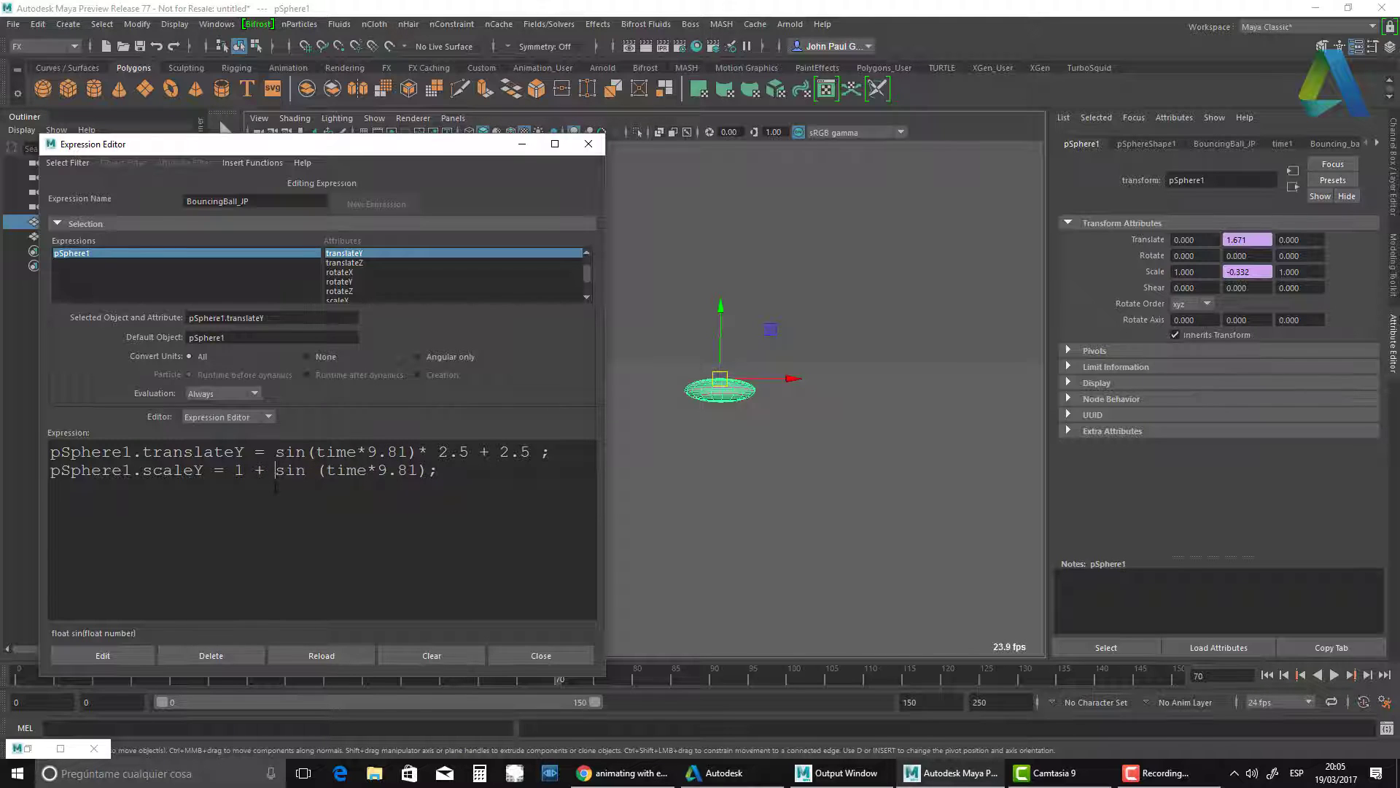
pyautogui.click(103, 659)
pyautogui.click(1267, 674)
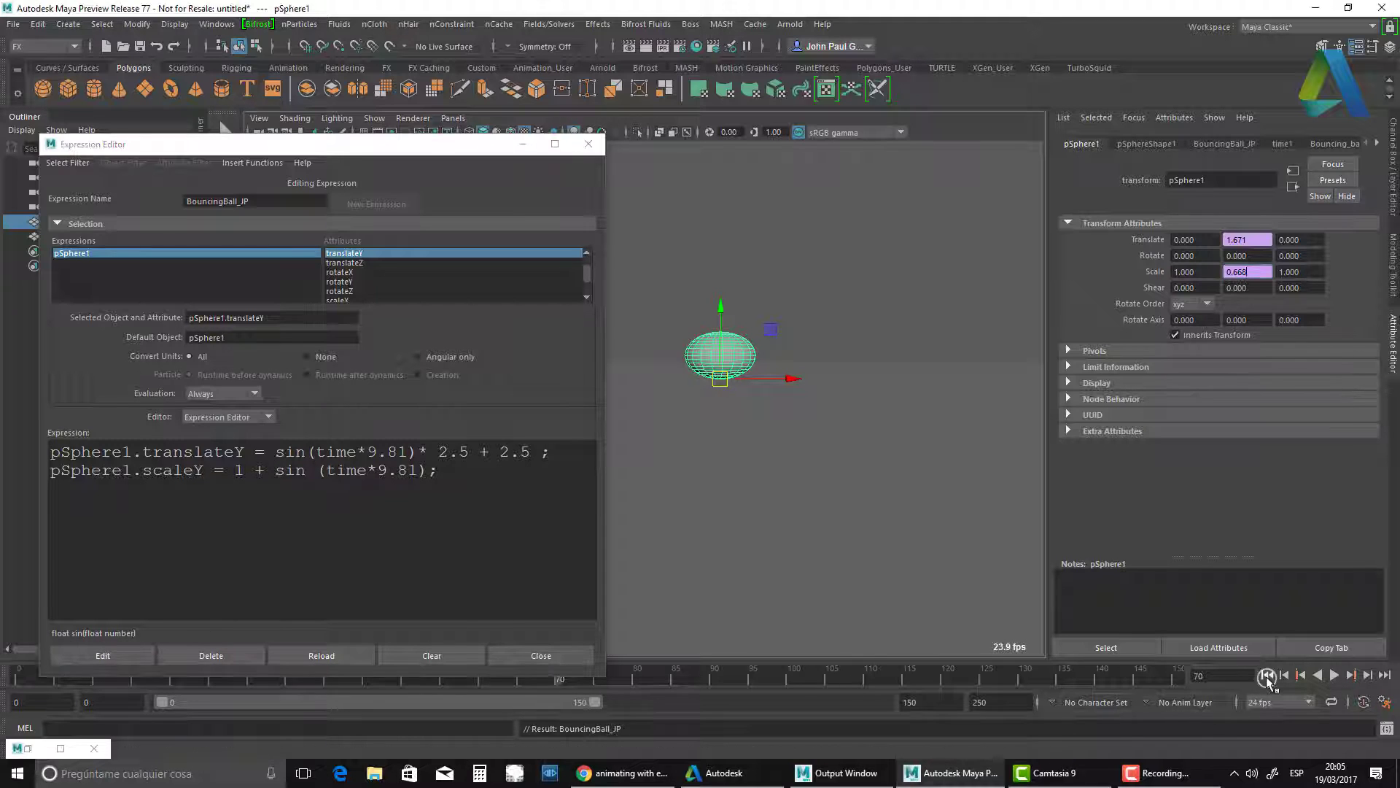
pyautogui.click(1334, 675)
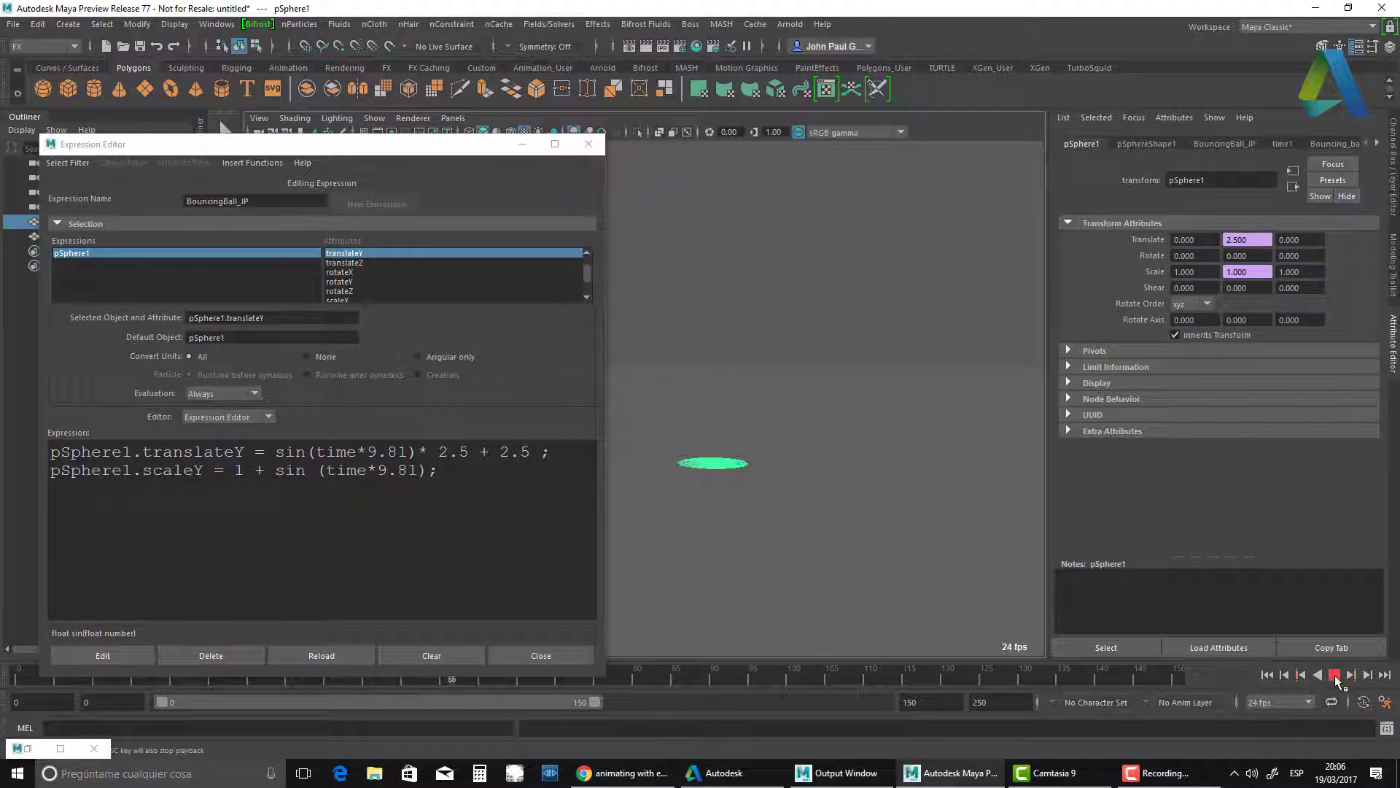
pyautogui.click(1335, 675)
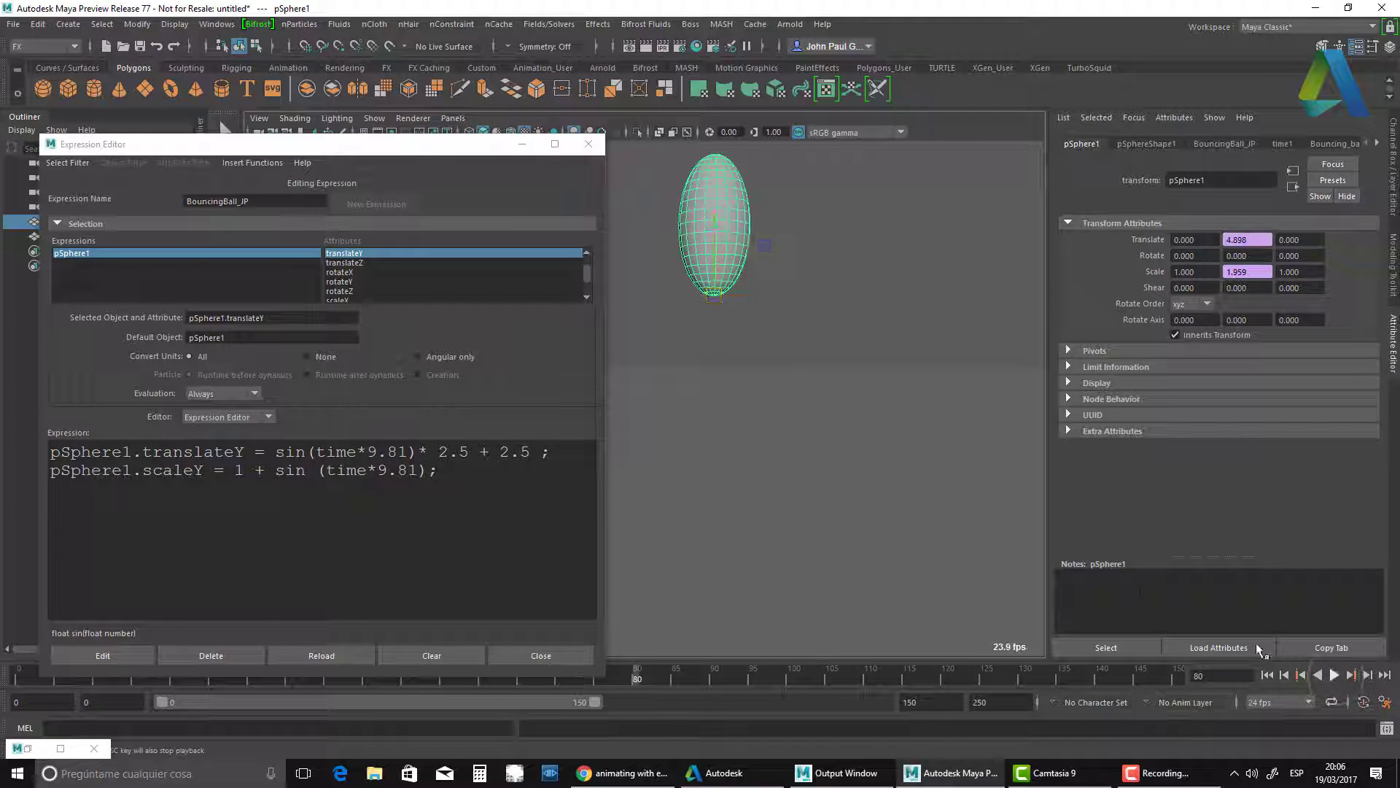
# Begin a divisor after the scaleY line's closing parenthesis, typing /3 then removing the 3.
pyautogui.click(423, 472)
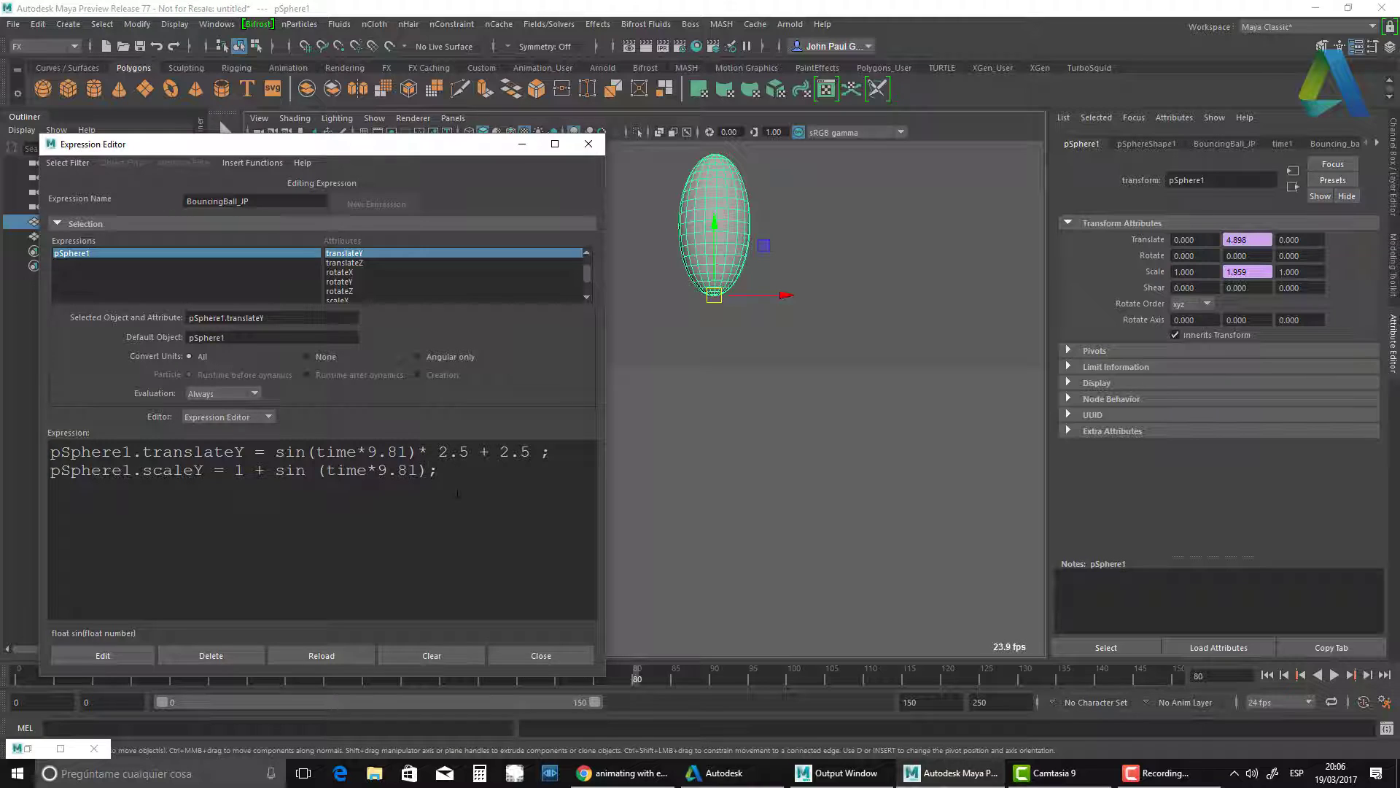
pyautogui.write('/3')
pyautogui.press('BackSpace')
# Set the scaleY divisor to 5, apply it, and replay the bounce from frame 0.
pyautogui.write('5')
pyautogui.click(102, 655)
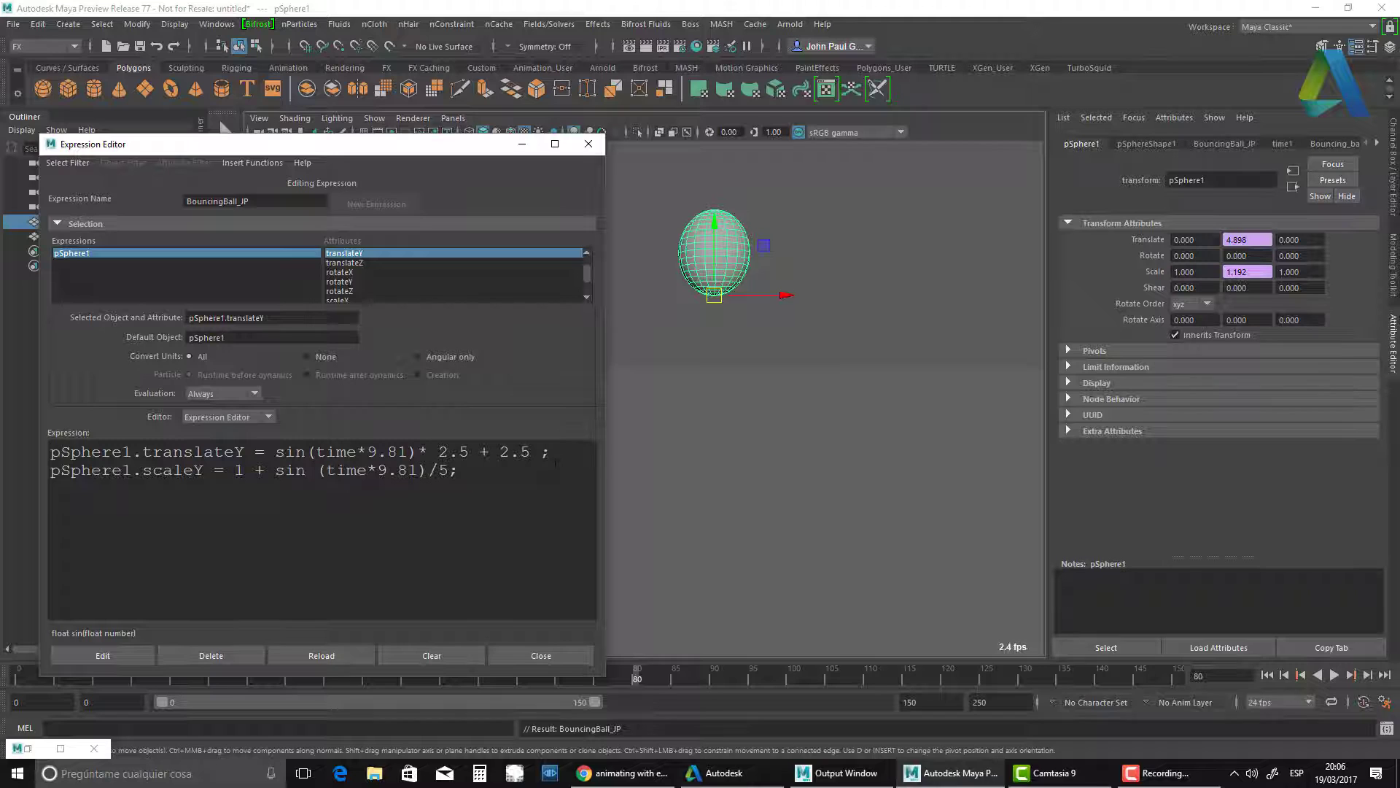
pyautogui.moveTo(722, 378)
pyautogui.keyDown('alt'); pyautogui.mouseDown(button='middle')
pyautogui.moveTo(722, 416)
pyautogui.moveTo(722, 397)
pyautogui.mouseUp(button='middle'); pyautogui.keyUp('alt')
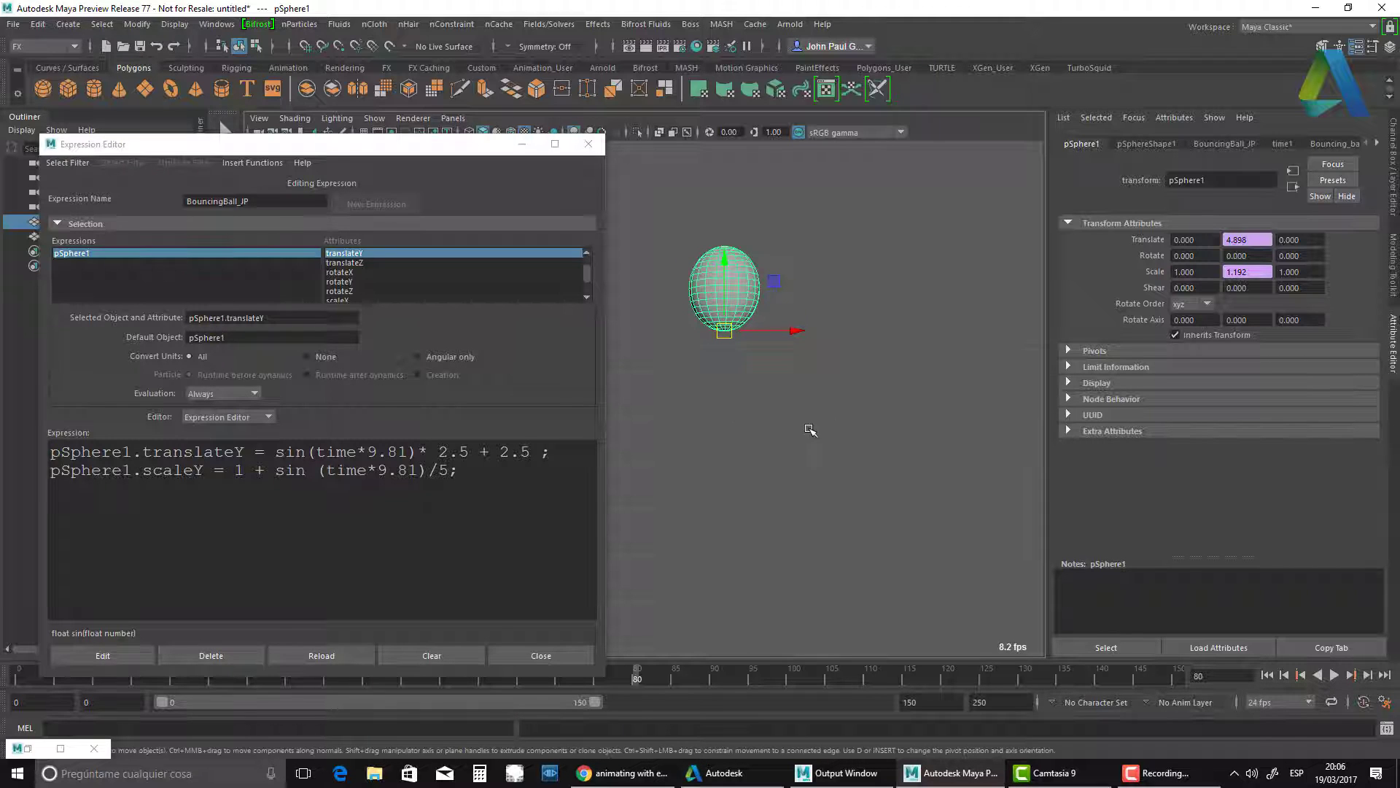
pyautogui.click(1267, 675)
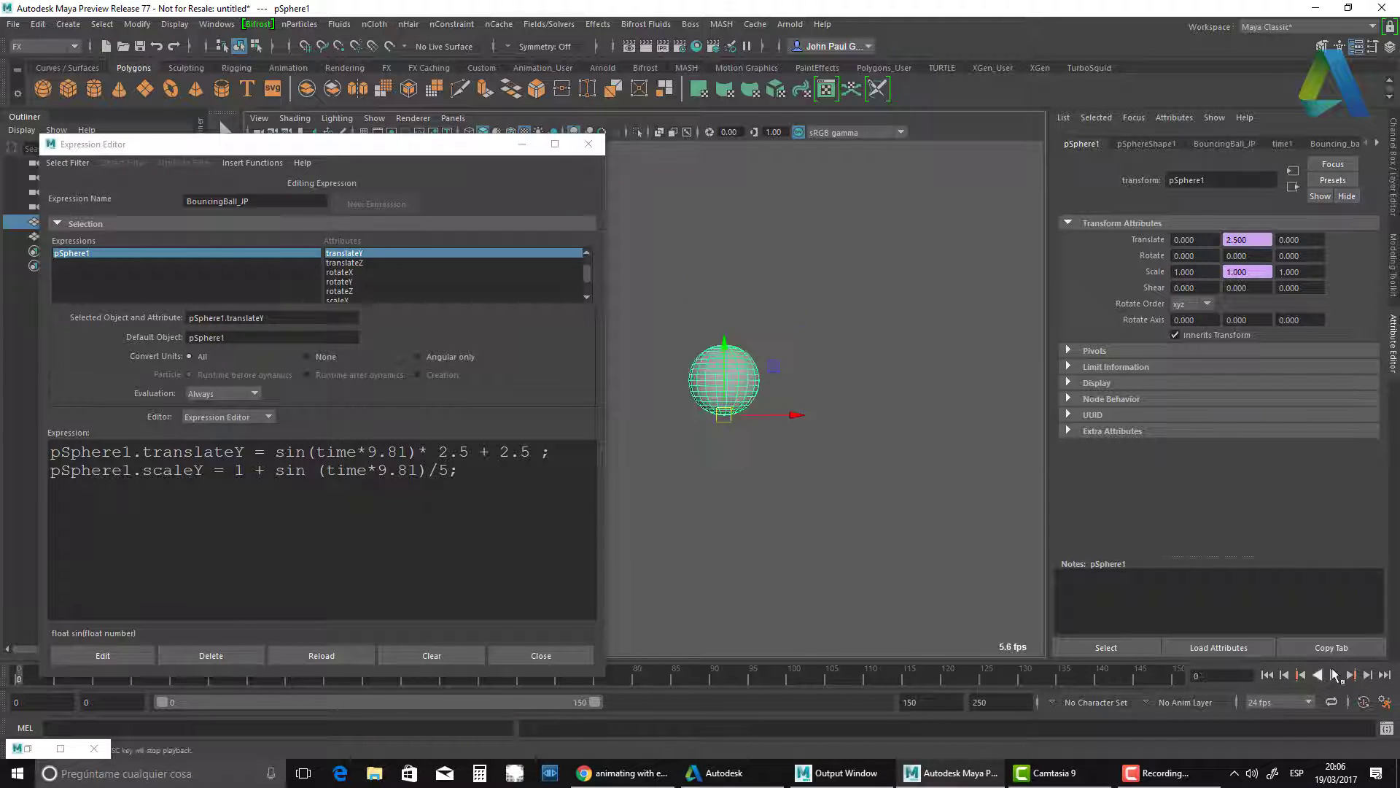
pyautogui.click(1334, 675)
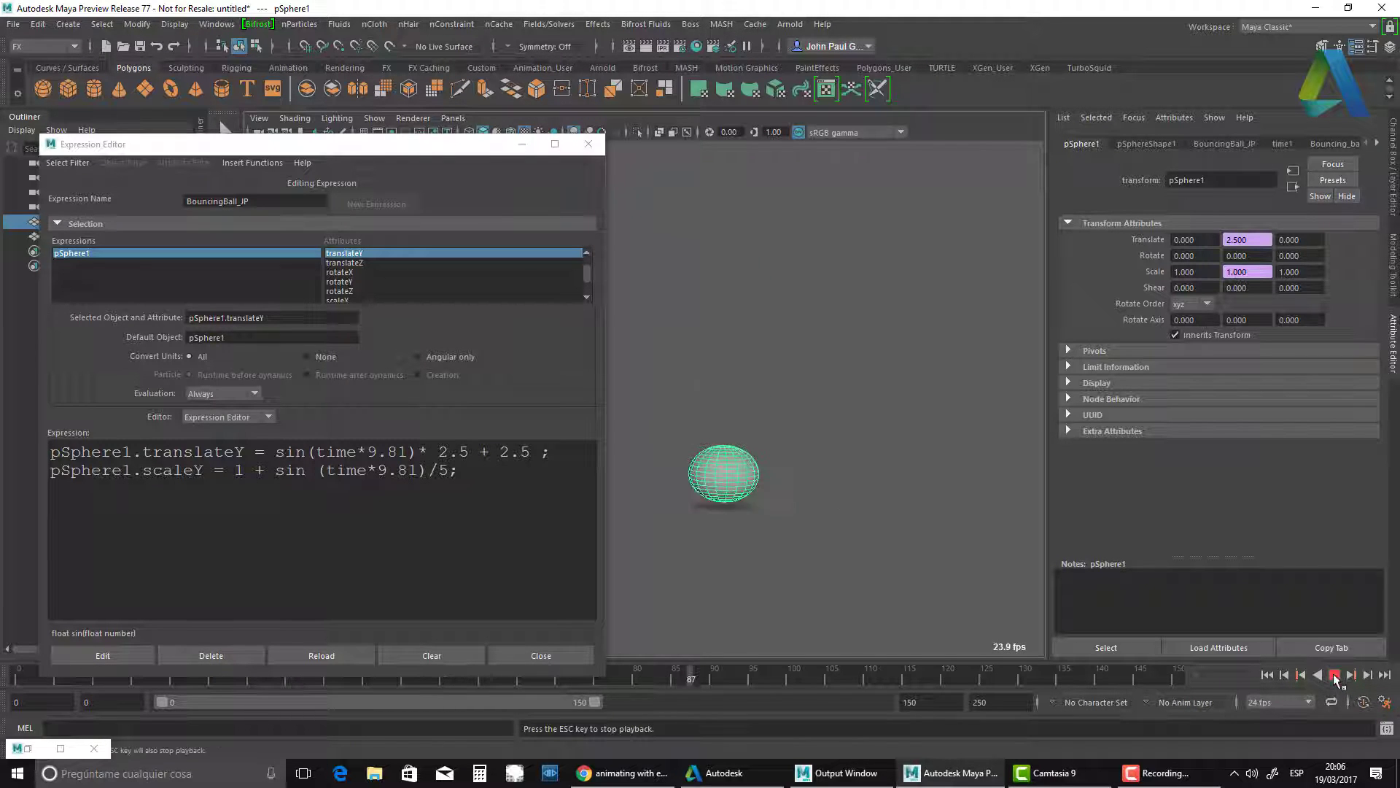
pyautogui.click(1335, 675)
# Change the scaleY divisor from 5 to 3, apply it, and play the stronger squash.
pyautogui.doubleClick(442, 470)
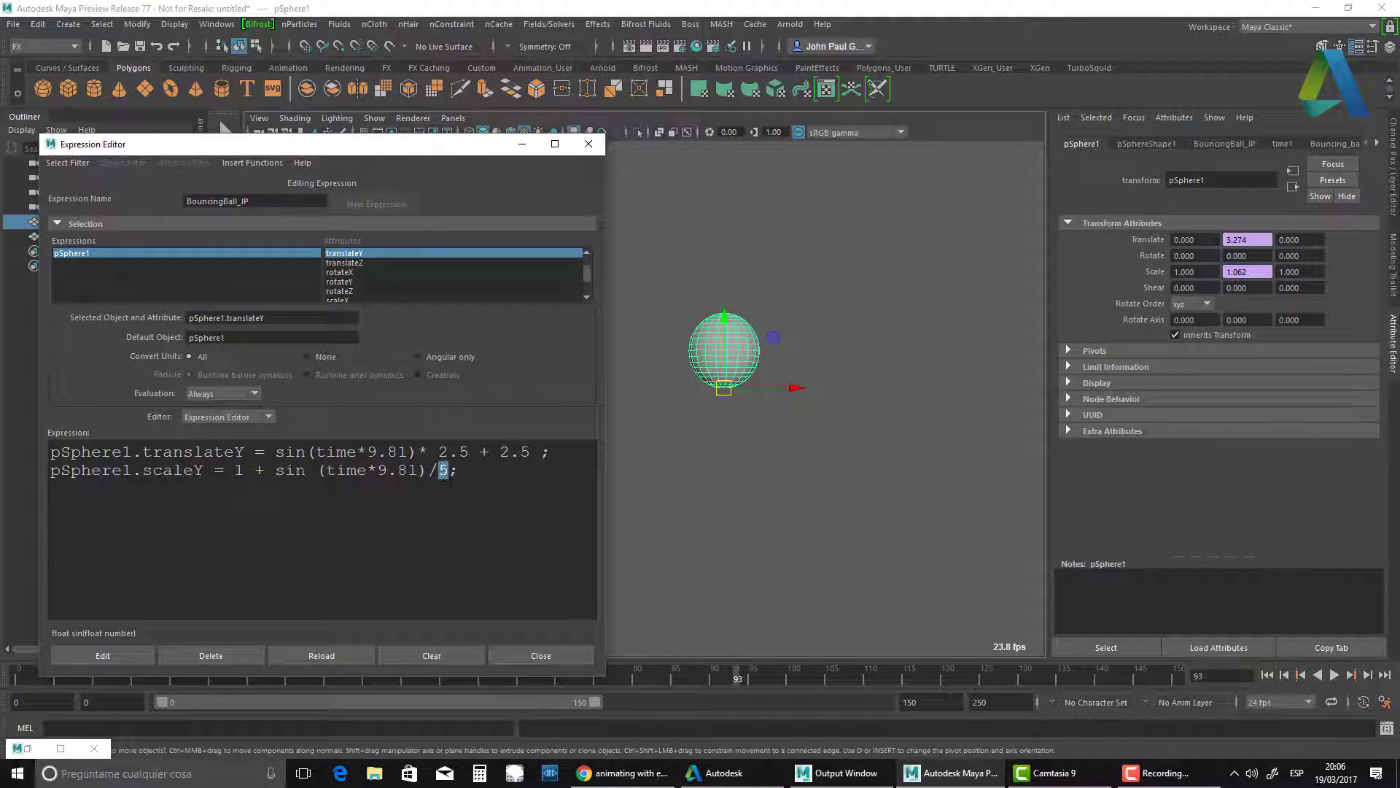
pyautogui.write('3')
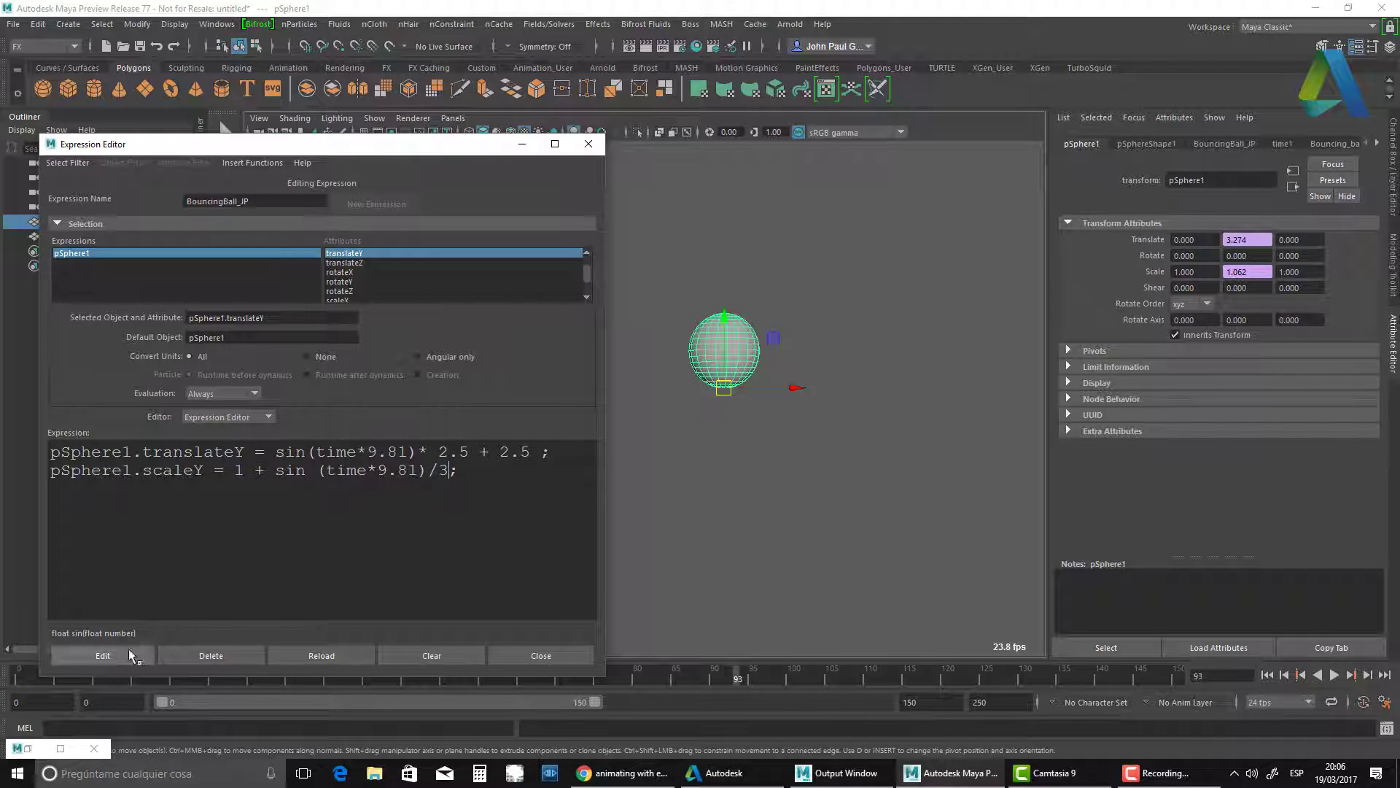
pyautogui.click(103, 655)
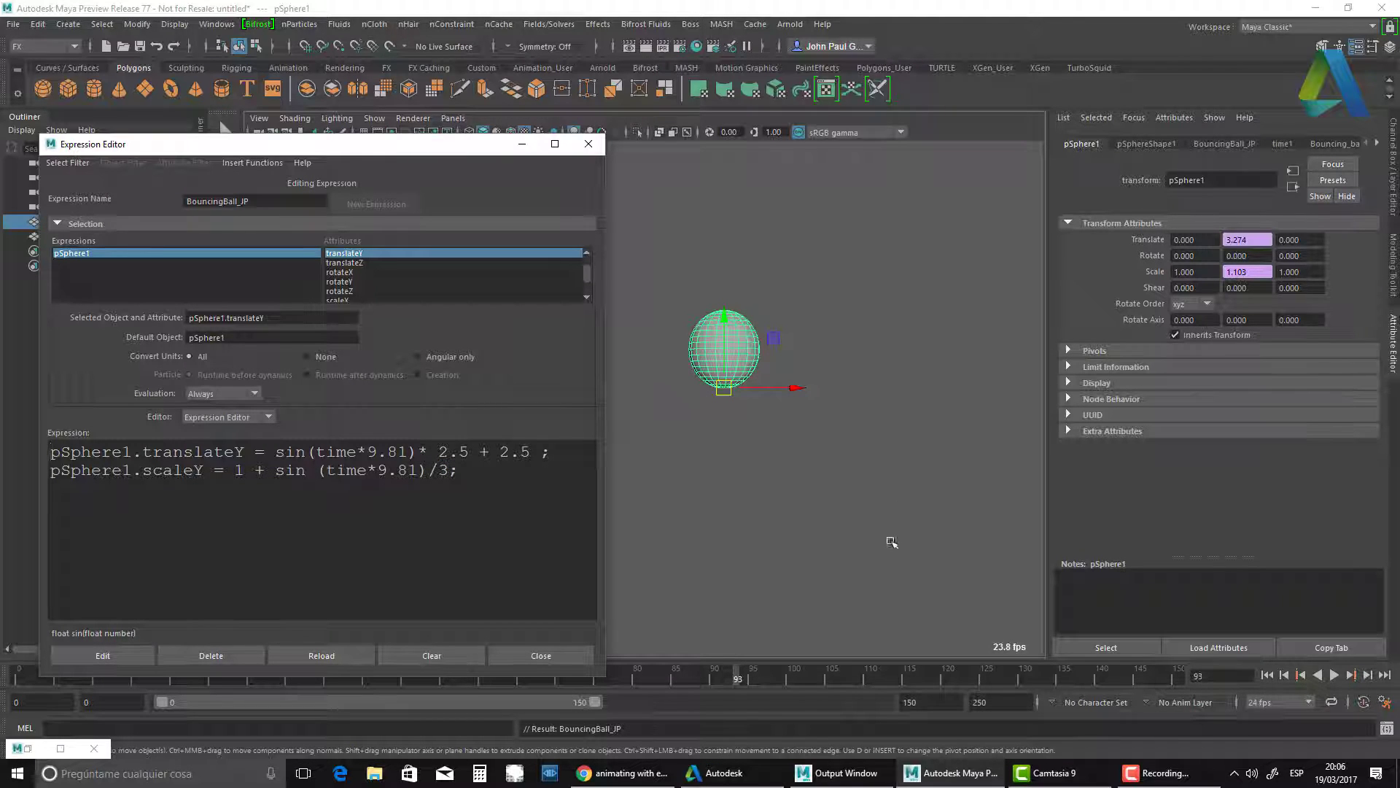
pyautogui.click(1334, 675)
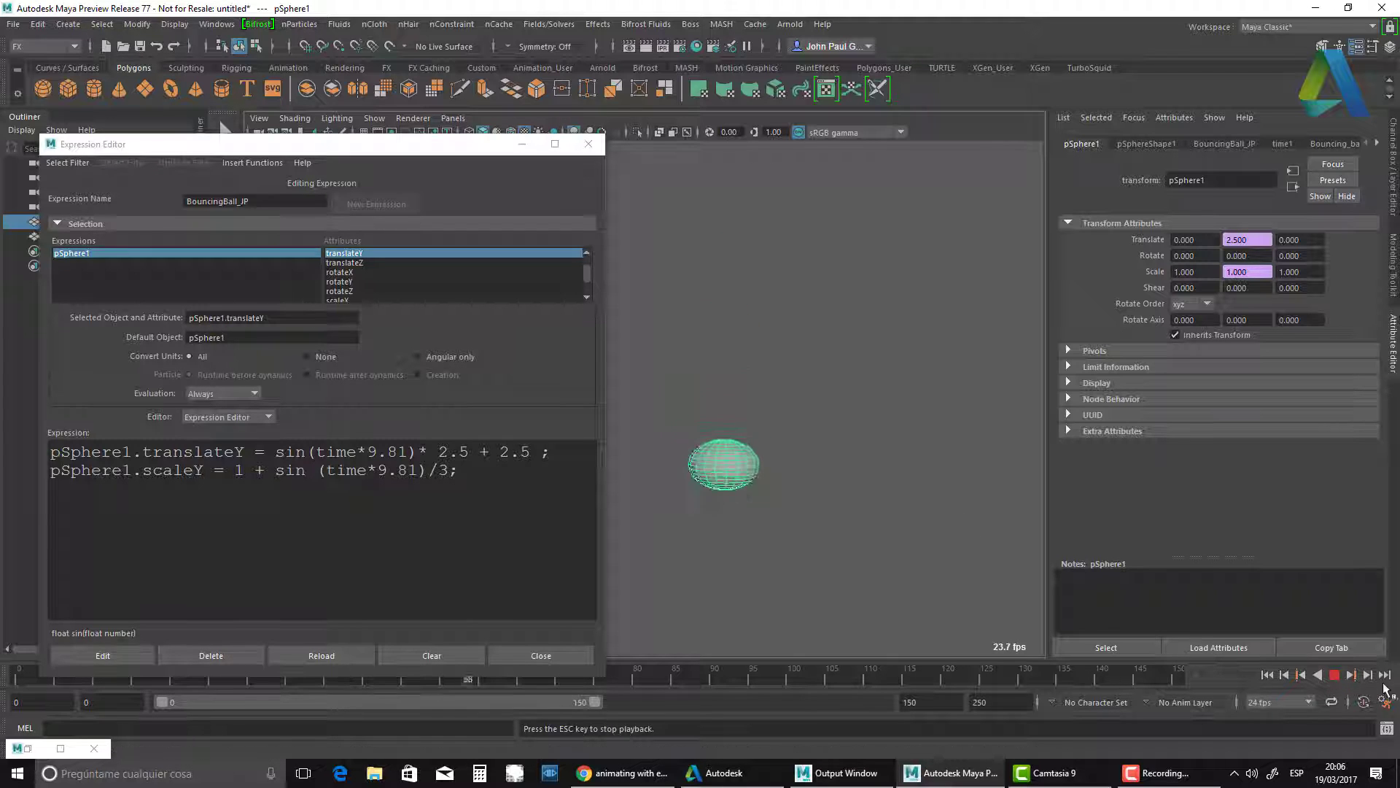
pyautogui.press('Escape')
# Rearrange the expression window and view, then replay the bounce to frame 61.
pyautogui.click(459, 469)
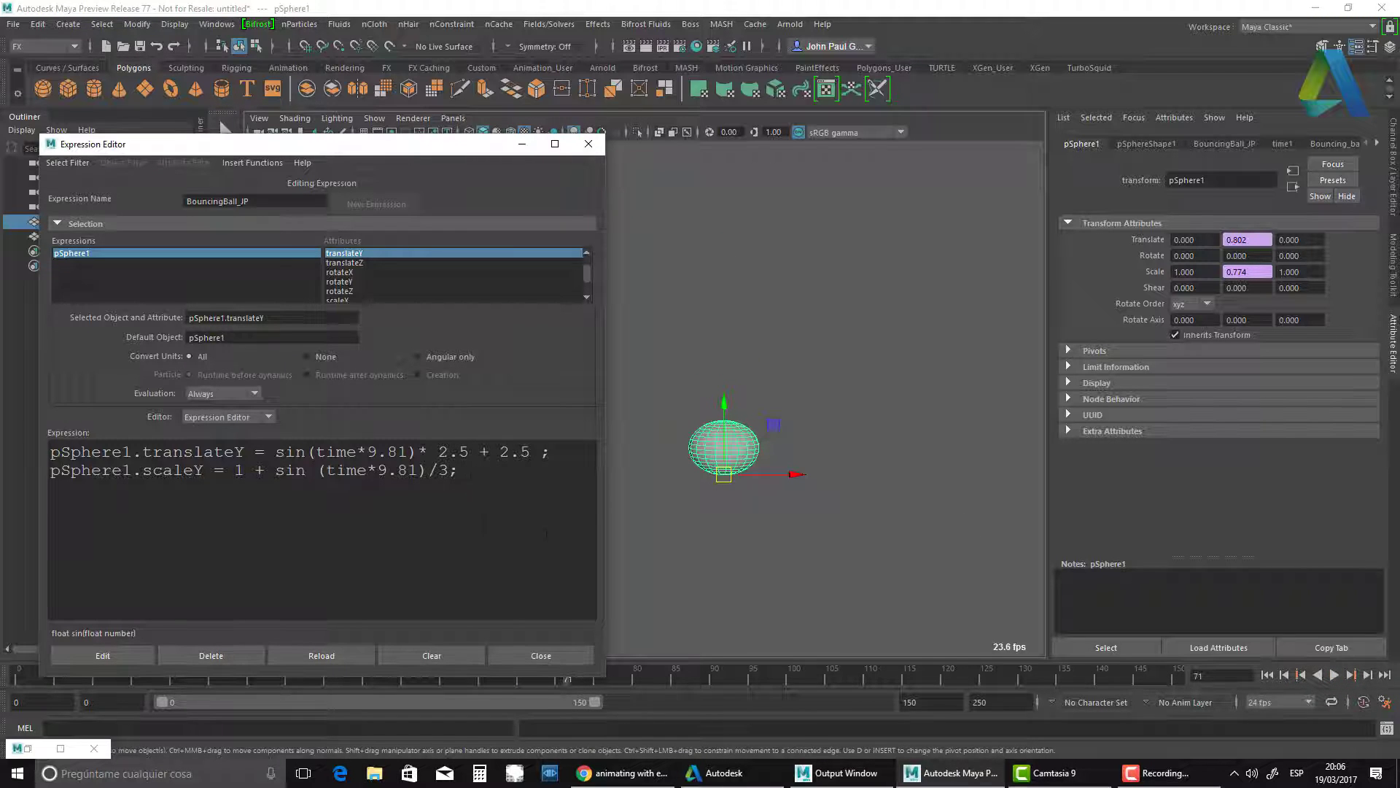
pyautogui.moveTo(427, 149); pyautogui.dragTo(439, 151)
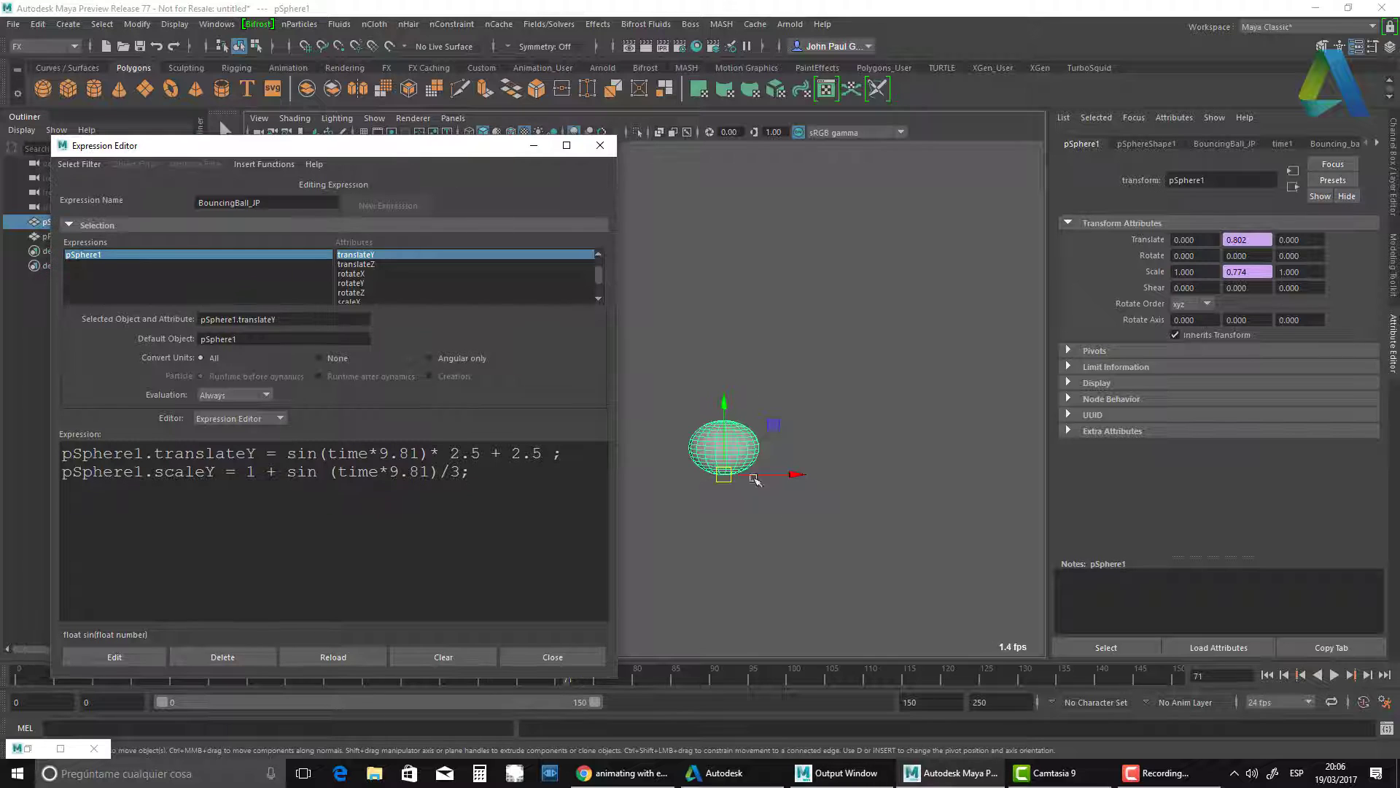
pyautogui.keyDown('alt'); pyautogui.moveTo(904, 532); pyautogui.dragTo(806, 460); pyautogui.keyUp('alt')
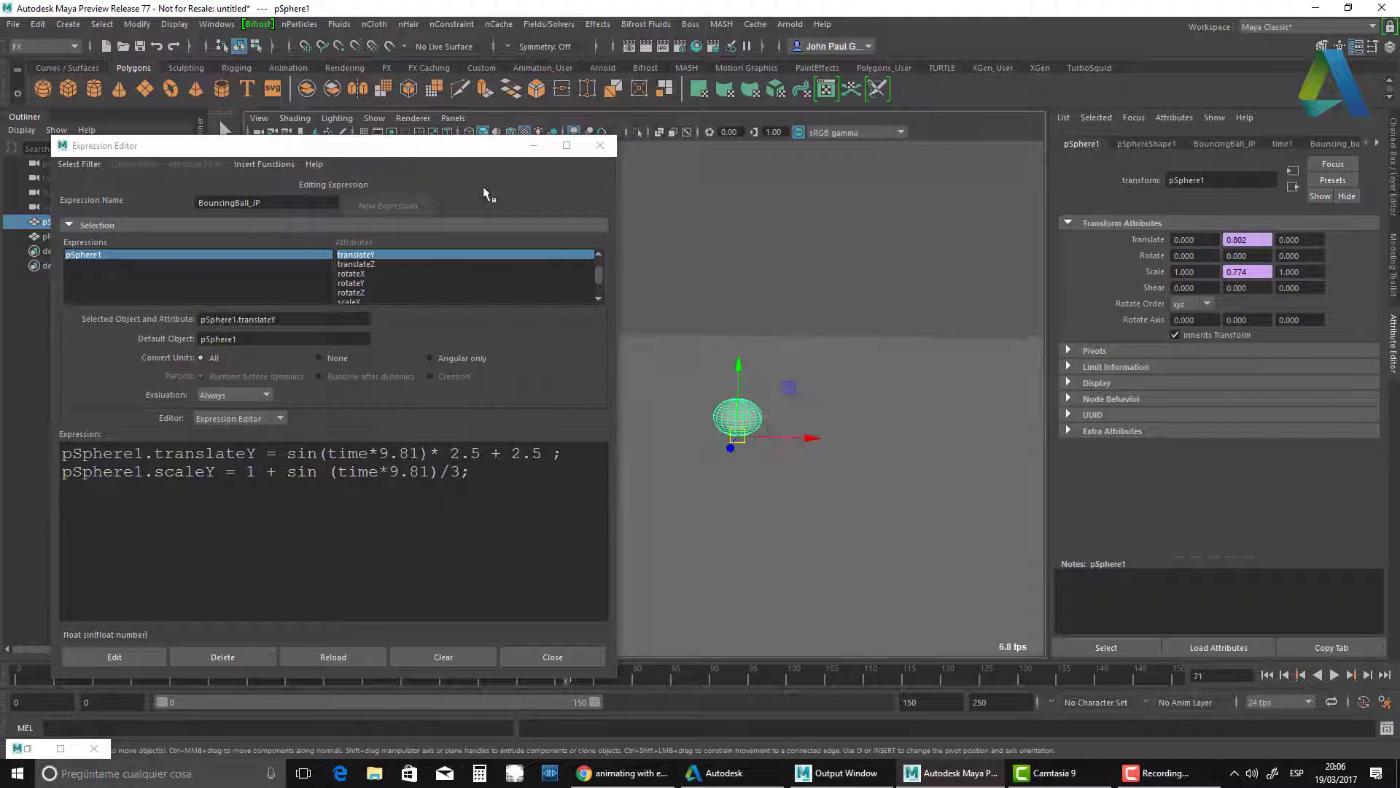
pyautogui.moveTo(449, 148); pyautogui.dragTo(479, 371)
pyautogui.keyDown('alt'); pyautogui.moveTo(759, 503); pyautogui.dragTo(569, 506); pyautogui.keyUp('alt')
pyautogui.moveTo(425, 380); pyautogui.dragTo(389, 264)
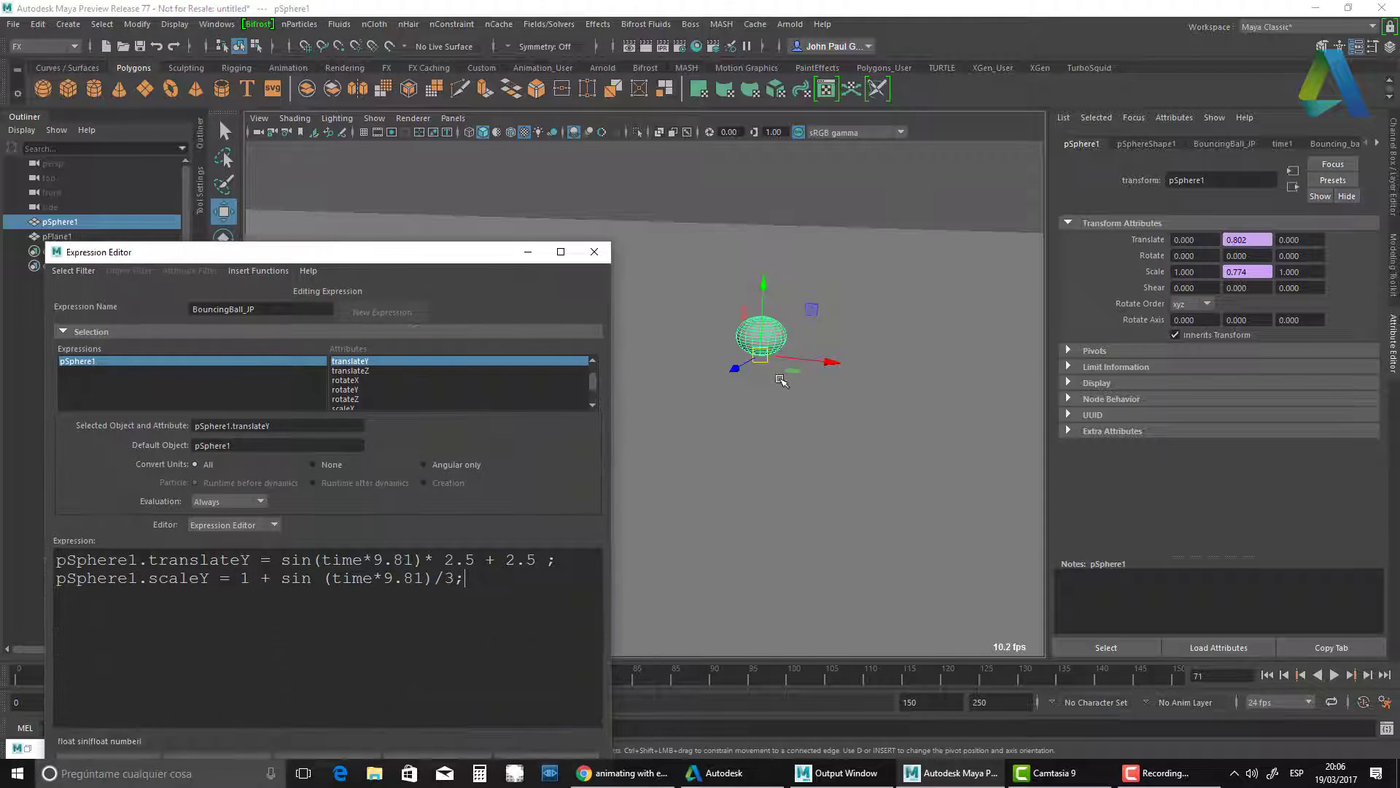
pyautogui.click(1268, 675)
pyautogui.click(1334, 676)
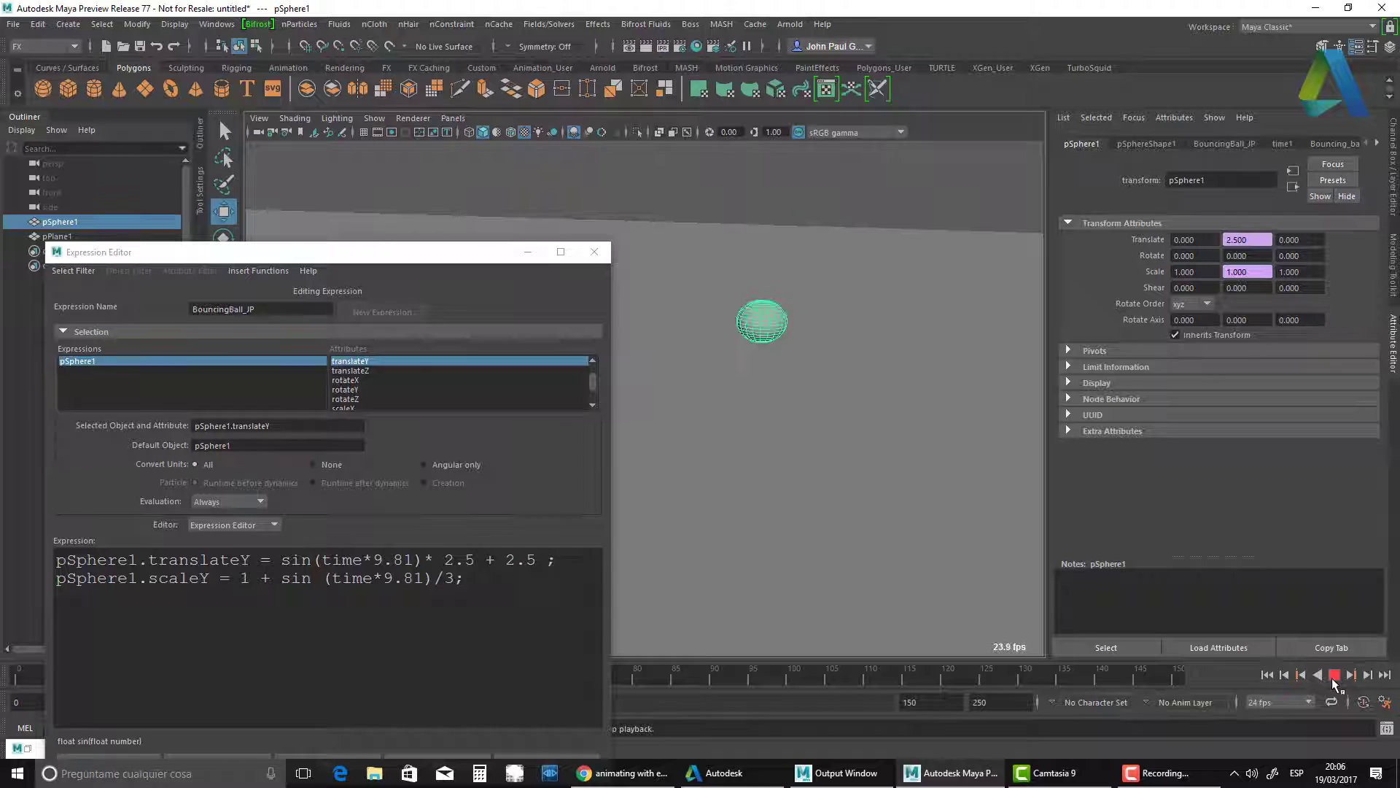
pyautogui.click(1334, 677)
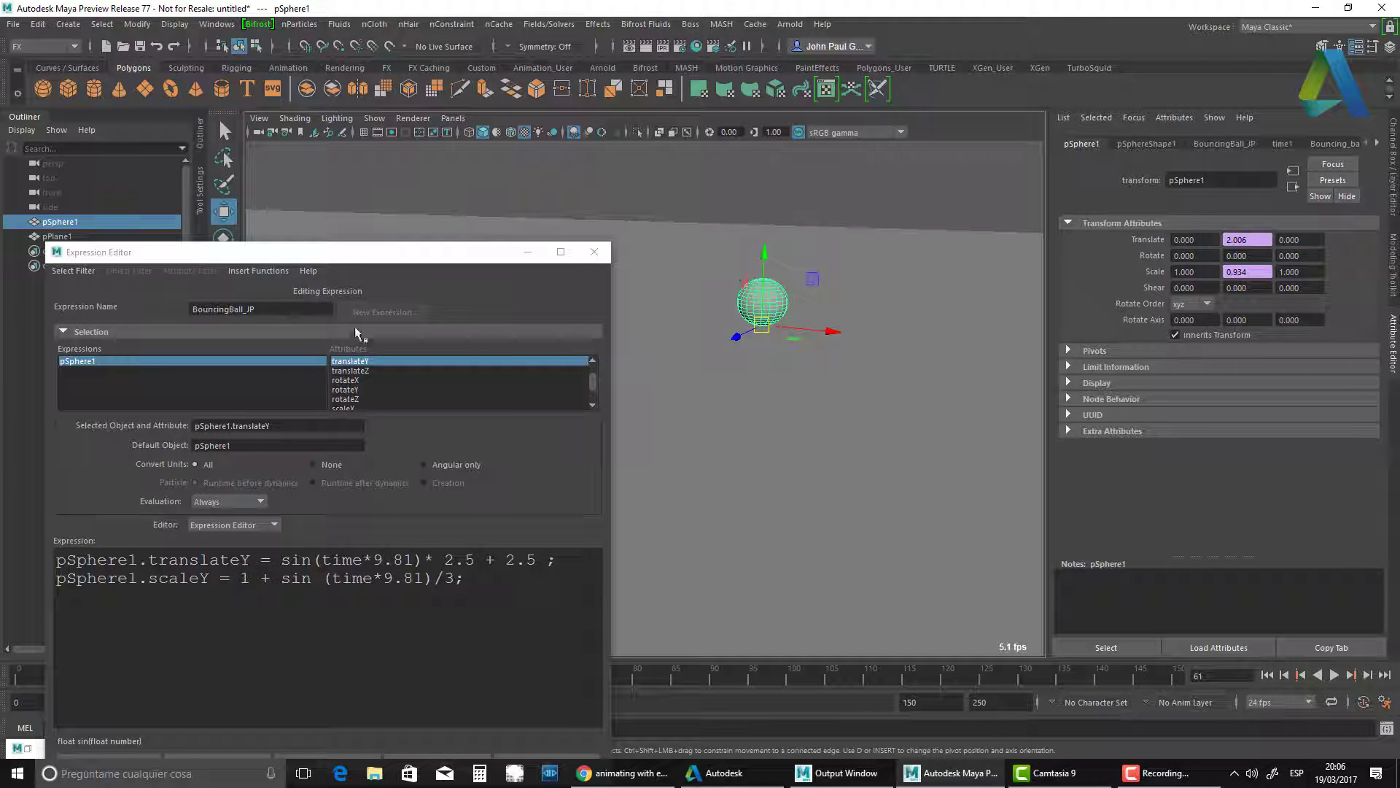
pyautogui.moveTo(391, 251); pyautogui.dragTo(443, 231)
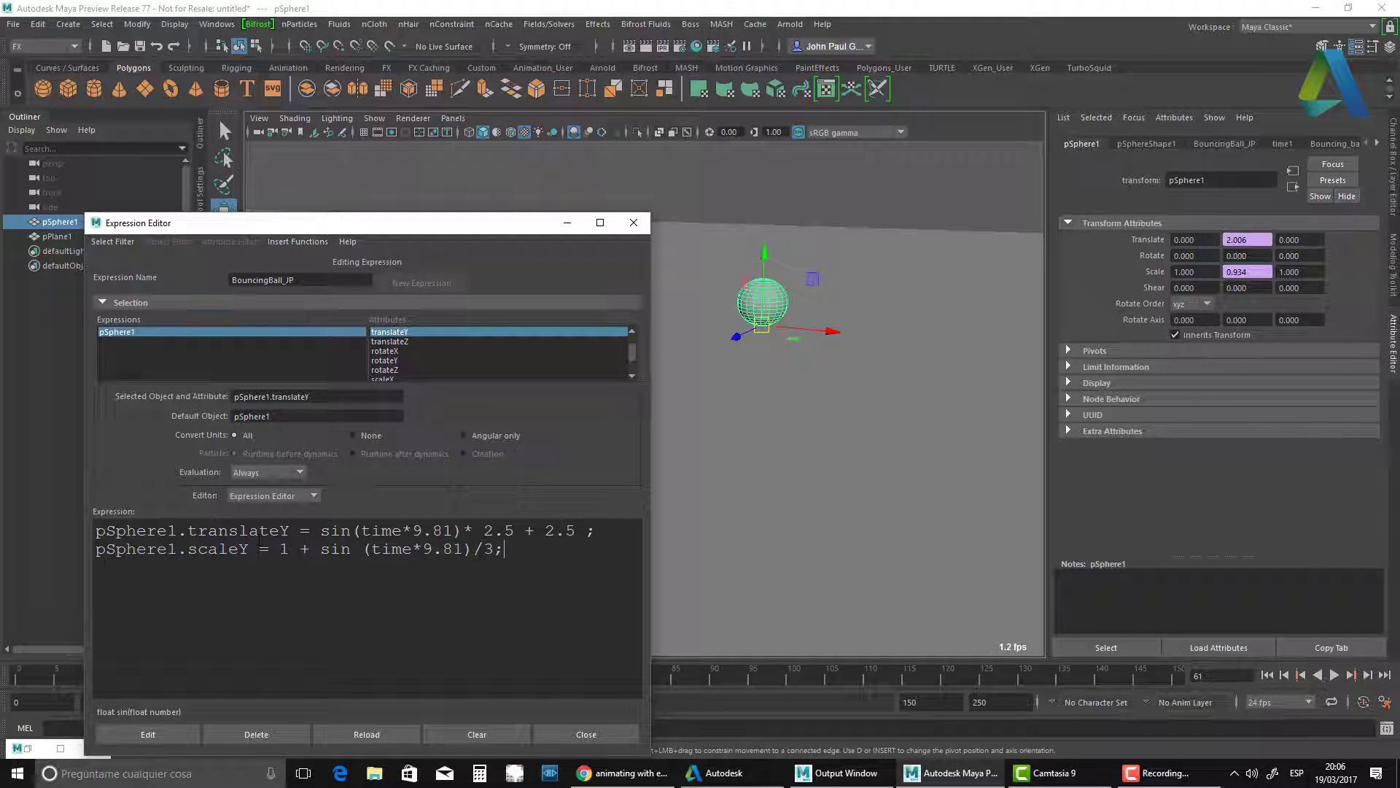
# Copy pSphere1.translateY onto a new third line and change it to translateX.
pyautogui.tripleClick(99, 548)
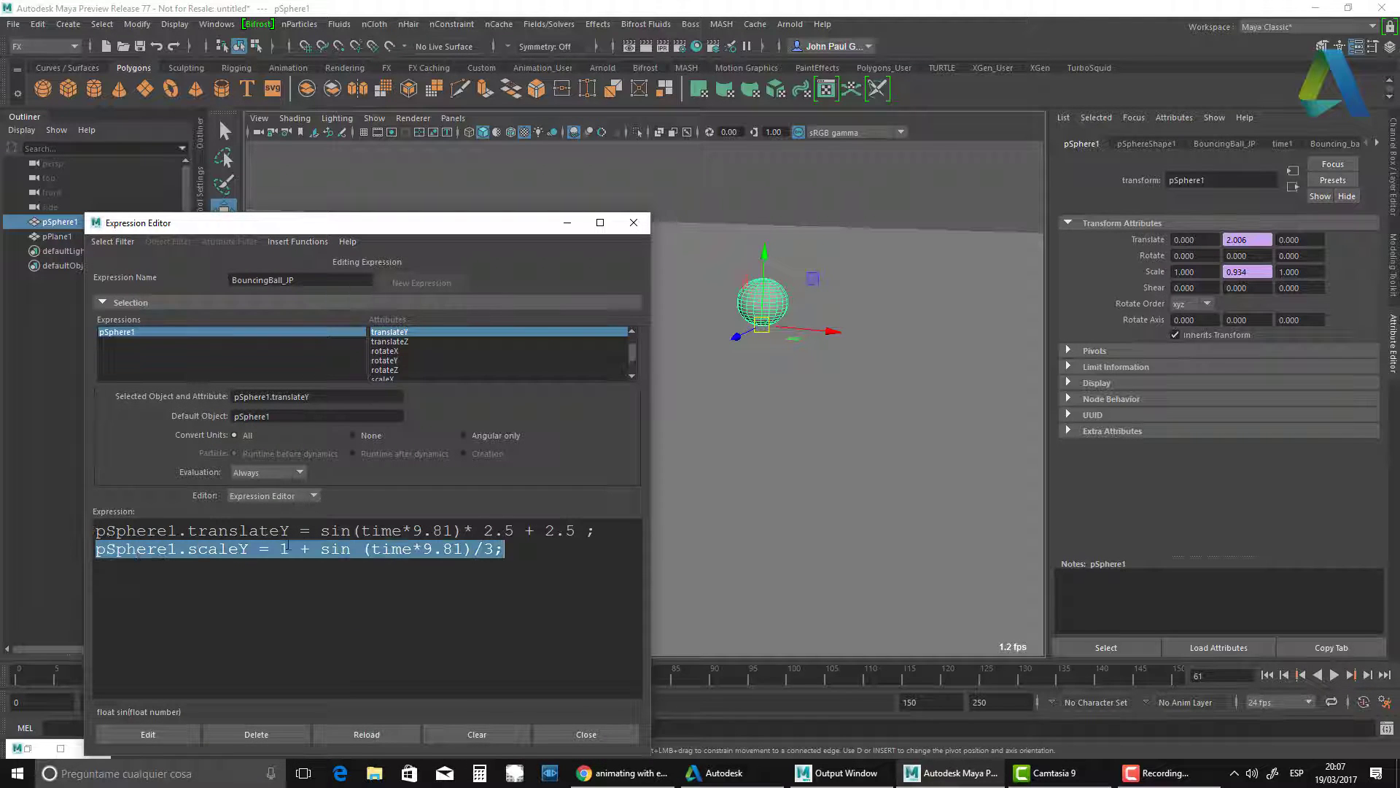
pyautogui.moveTo(289, 531); pyautogui.dragTo(96, 530)
pyautogui.hotkey('ctrl', 'c')
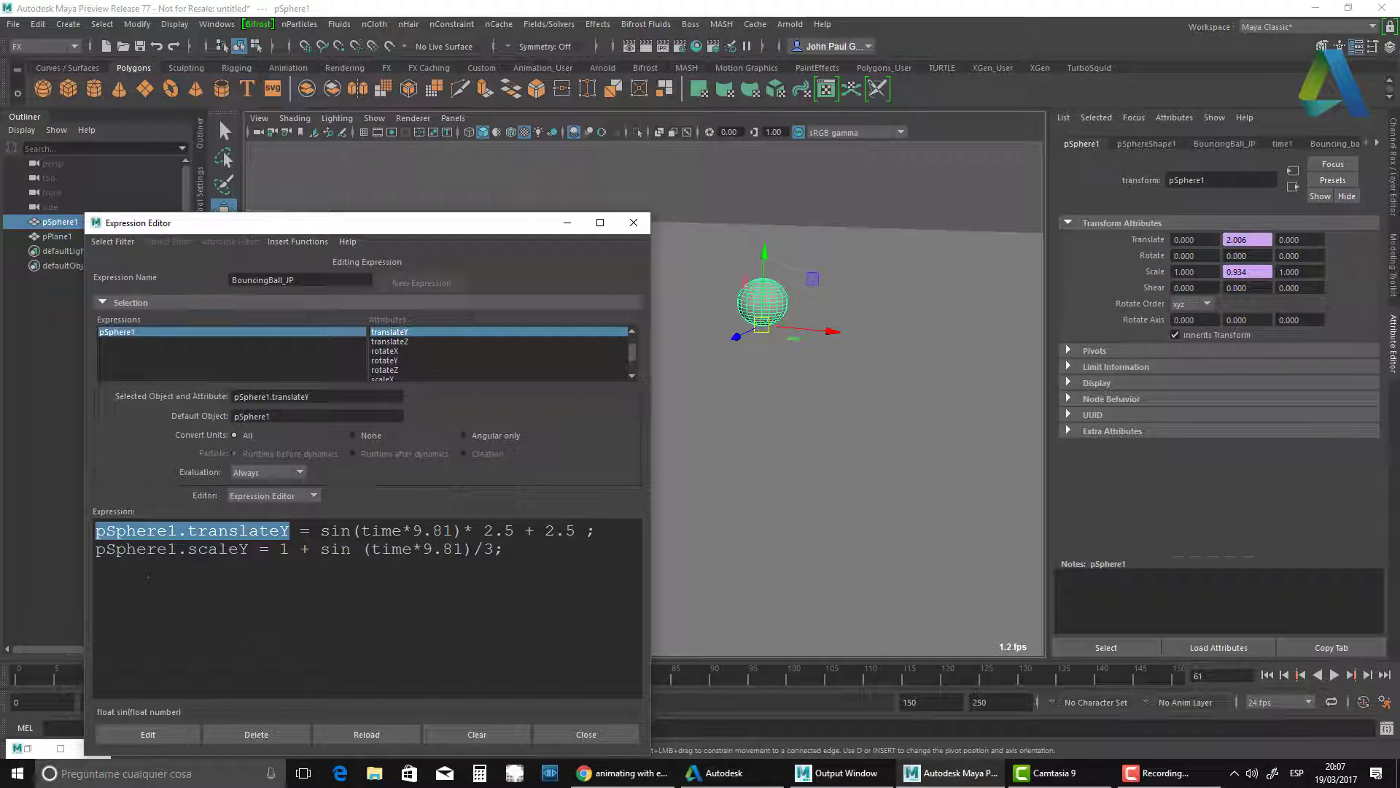
pyautogui.click(148, 577)
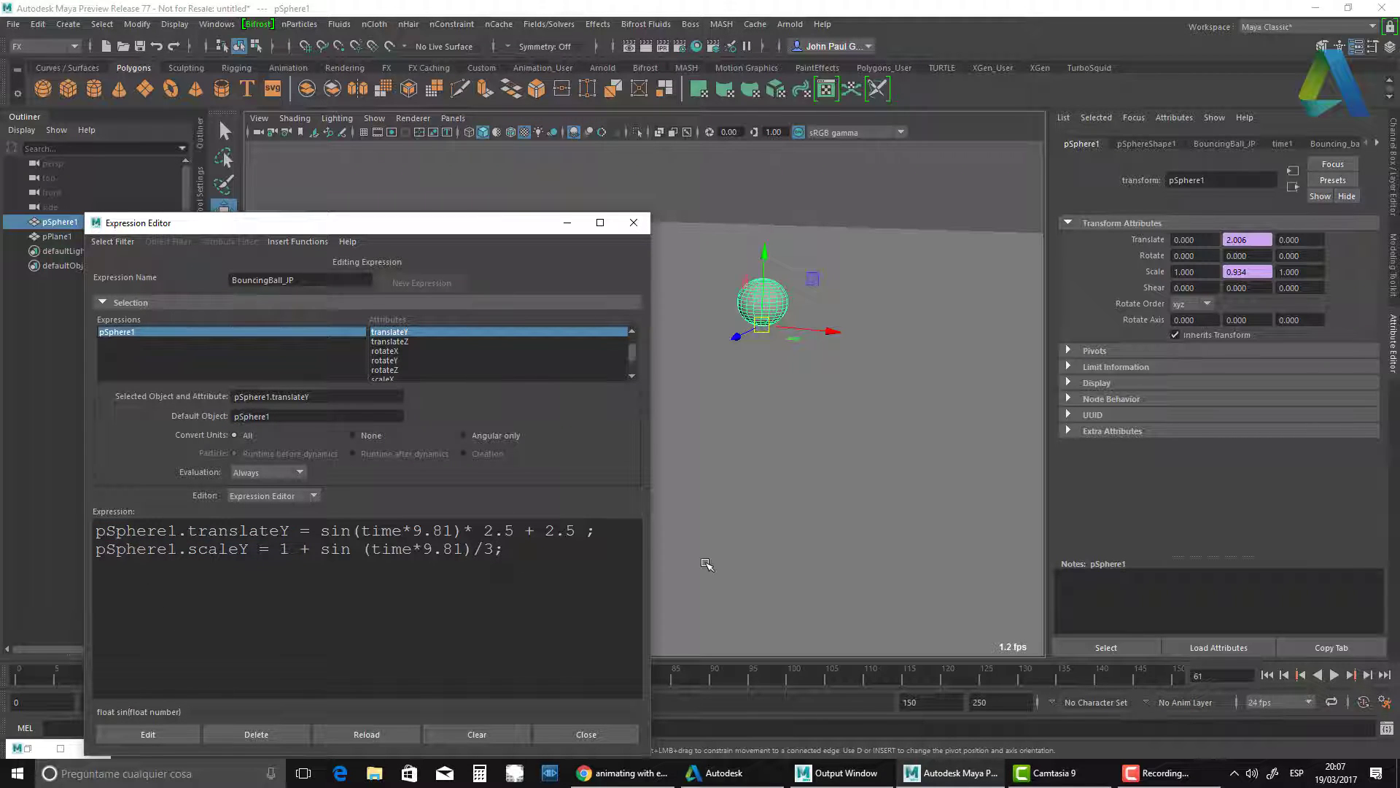
pyautogui.hotkey('ctrl', 'v')
pyautogui.press('BackSpace')
pyautogui.moveTo(838, 331); pyautogui.dragTo(747, 448)
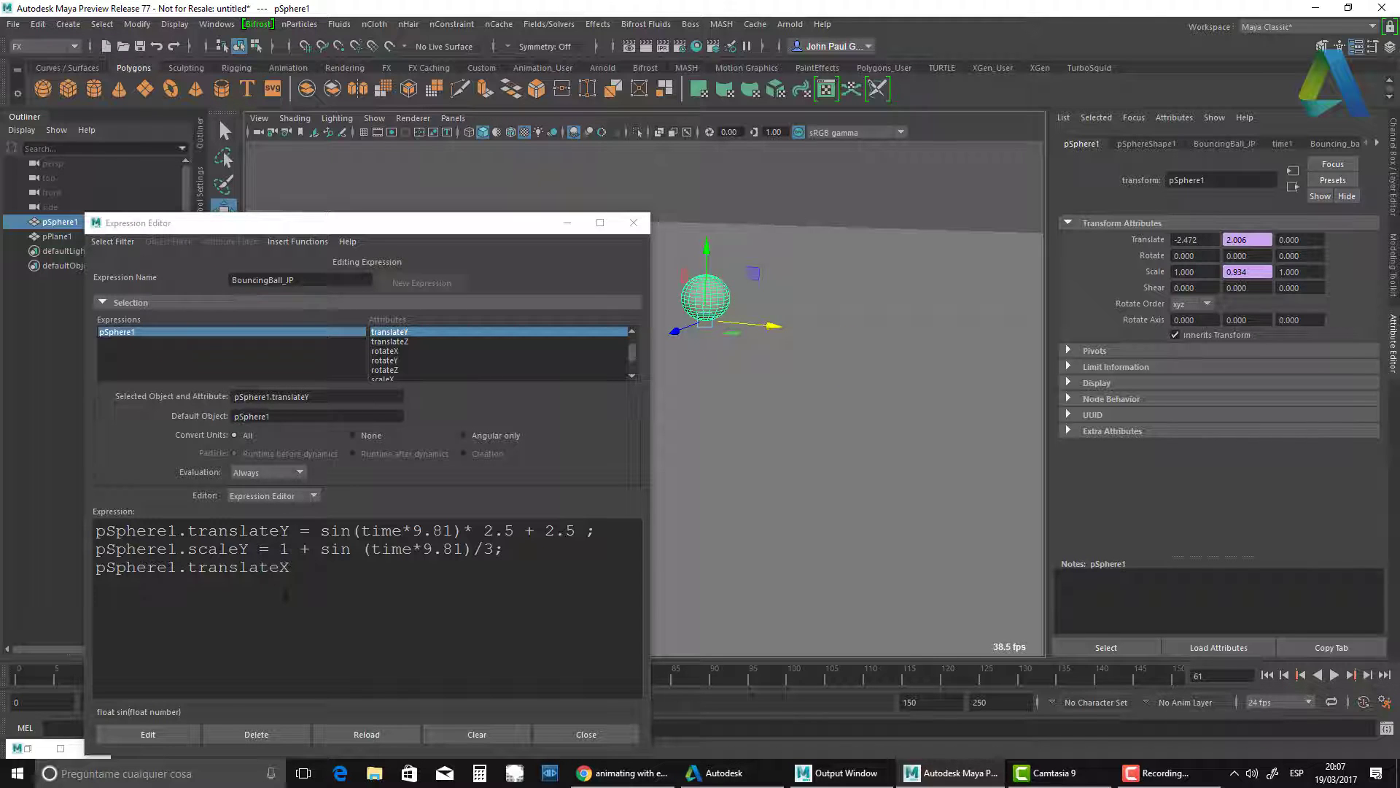
# Complete the line as pSphere1.translateX = -120 + (time * 20); and apply it.
pyautogui.click(321, 577)
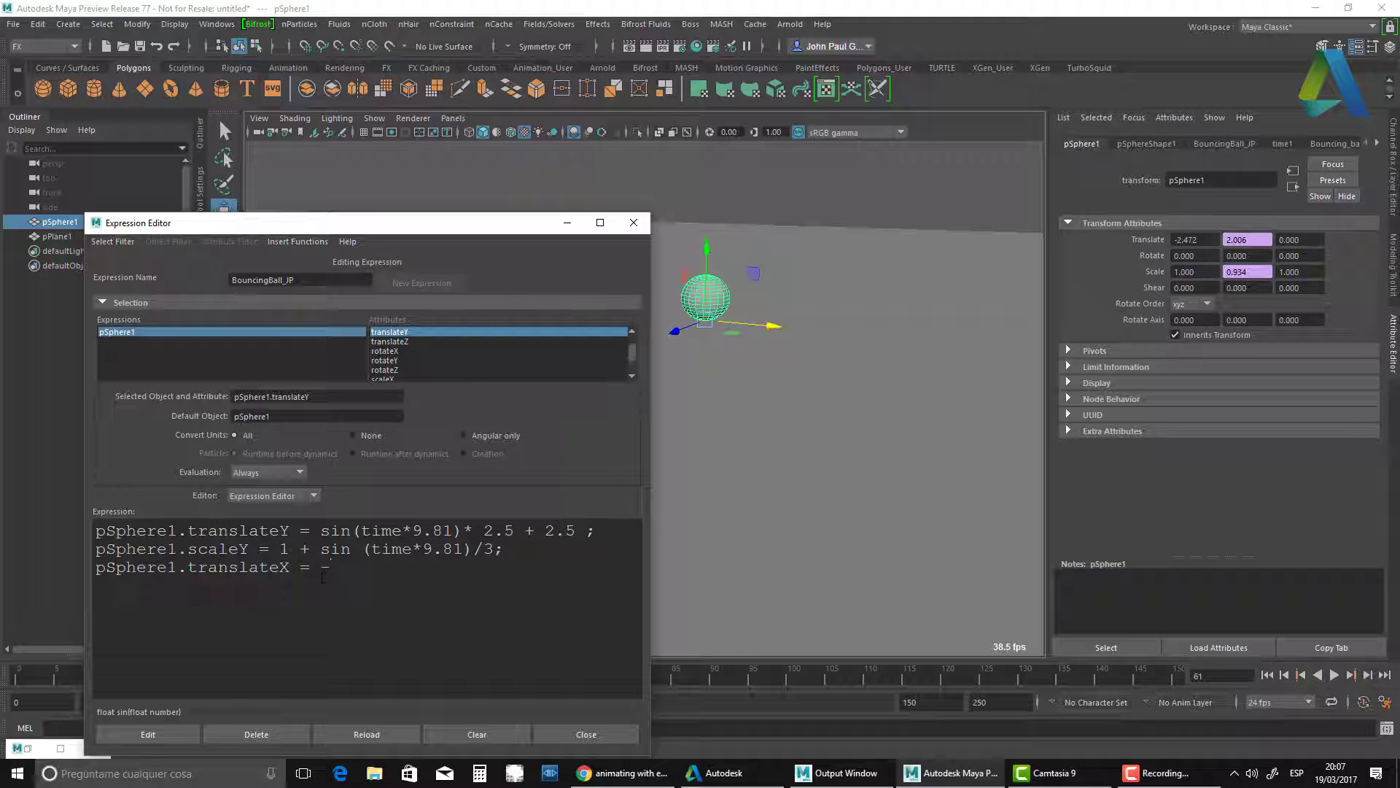
pyautogui.write('120')
pyautogui.press('BackSpace')
pyautogui.press('BackSpace')
pyautogui.write('()')
pyautogui.write('time')
pyautogui.write(' * 10')
pyautogui.press('BackSpace')
pyautogui.press('BackSpace')
pyautogui.write('20')
pyautogui.click(165, 738)
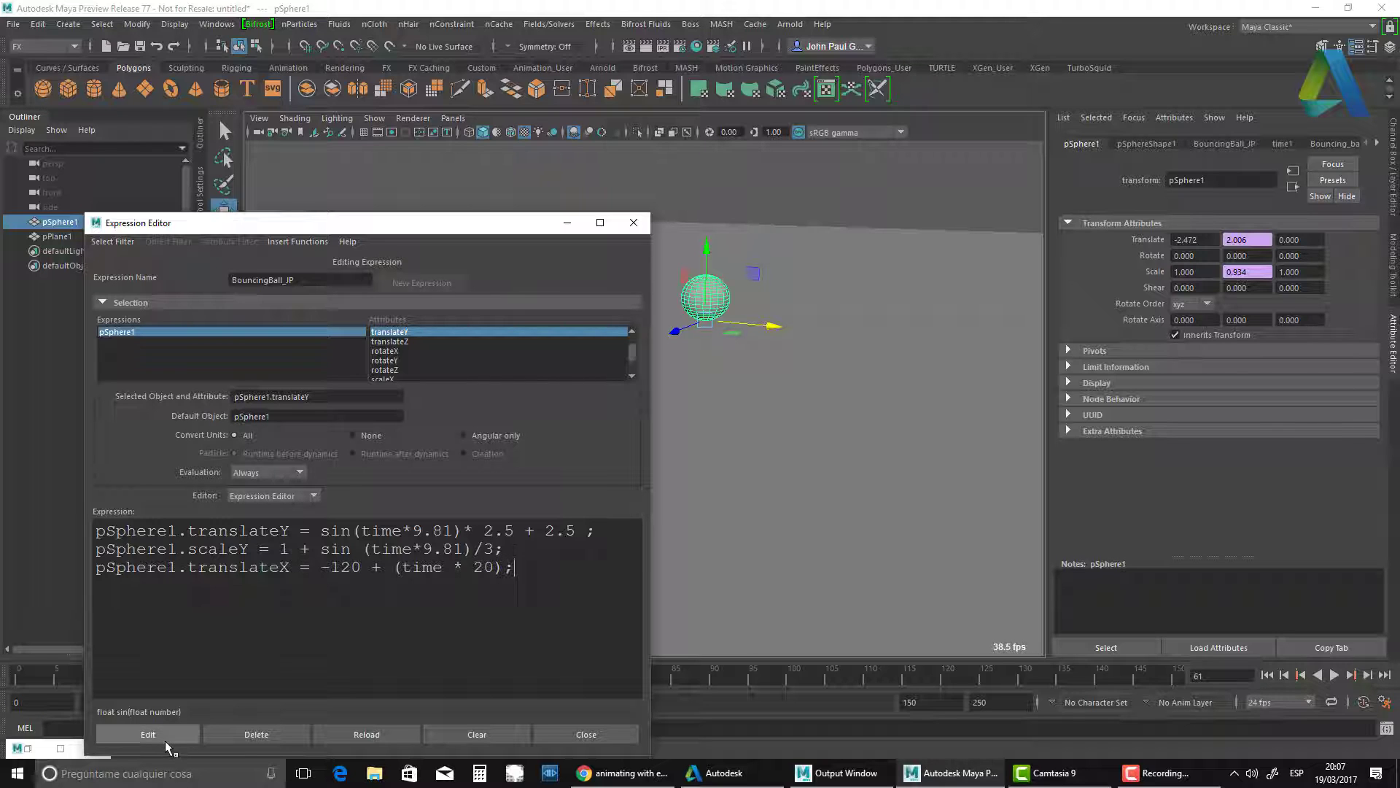
# Play the animation to watch the ball travel along X, then scrub to frame 94.
pyautogui.moveTo(504, 235); pyautogui.dragTo(547, 470)
pyautogui.keyDown('alt'); pyautogui.moveTo(729, 306); pyautogui.dragTo(548, 372); pyautogui.keyUp('alt')
pyautogui.click(751, 390)
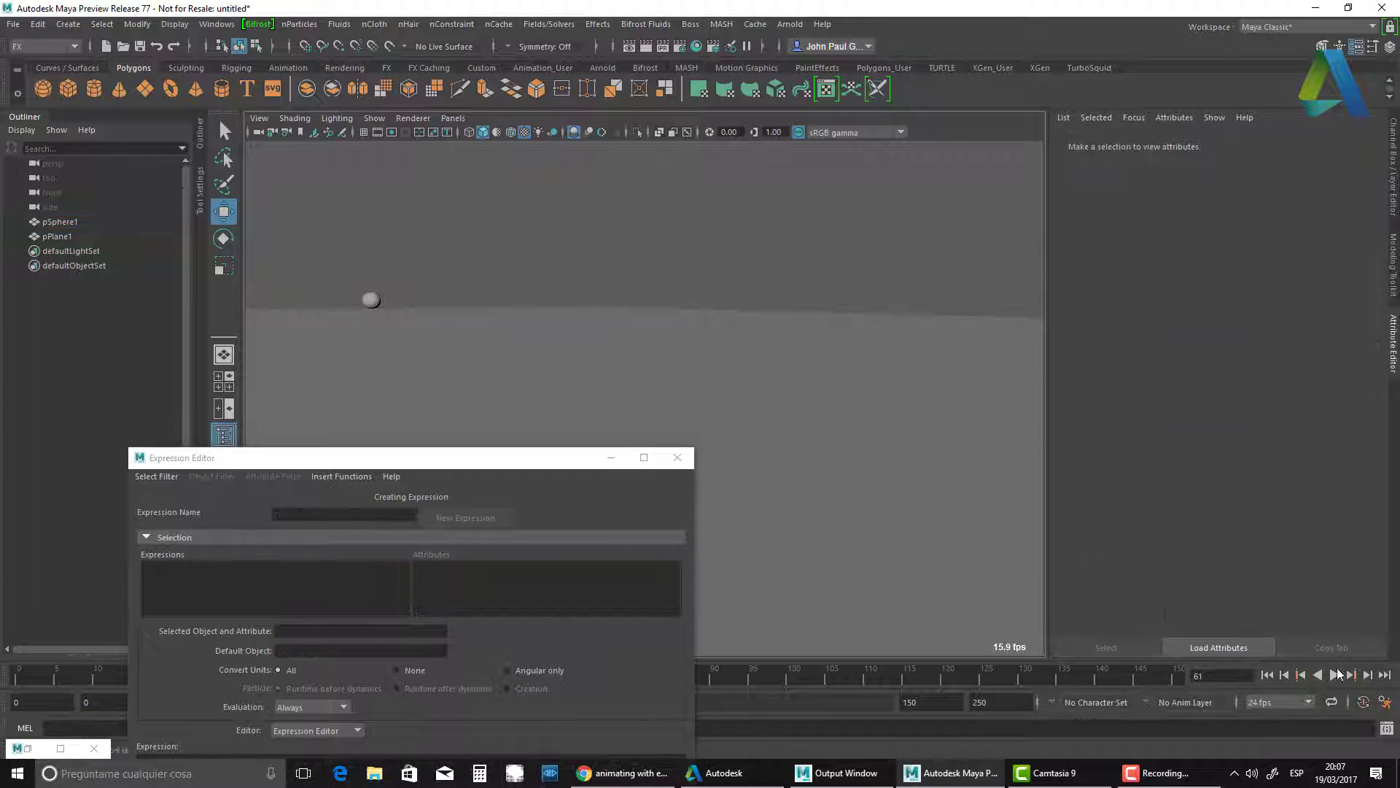
pyautogui.click(1335, 677)
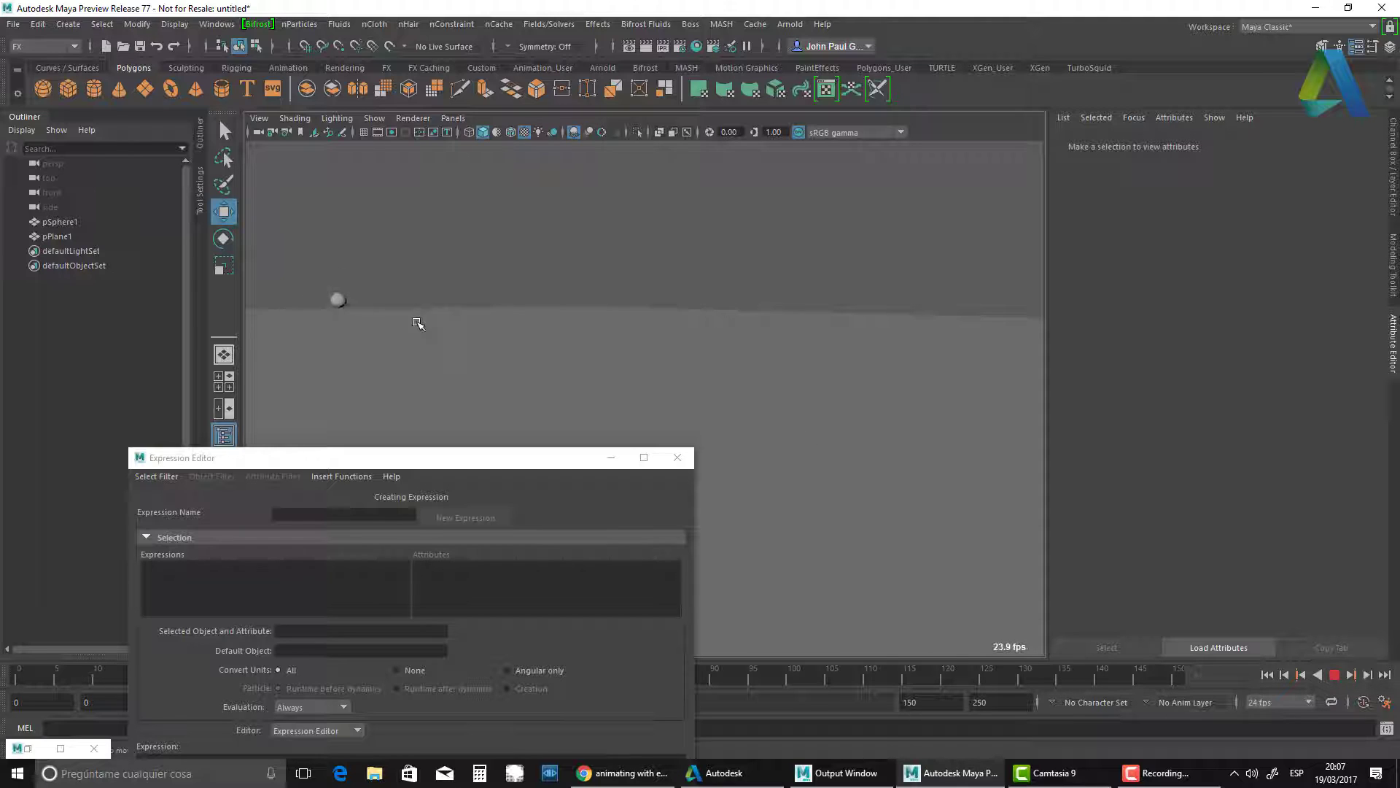
pyautogui.click(1334, 674)
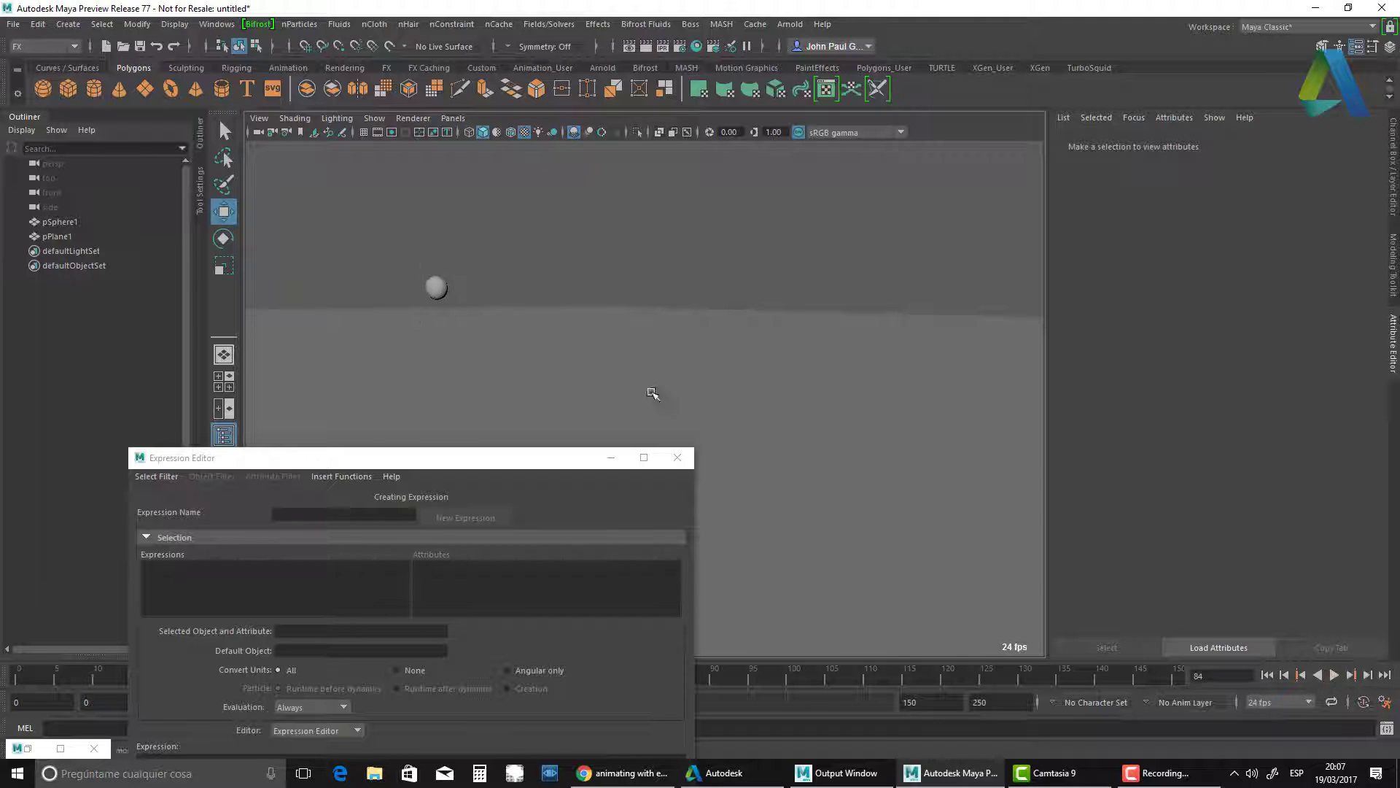
pyautogui.keyDown('alt'); pyautogui.moveTo(484, 343); pyautogui.dragTo(1094, 557); pyautogui.keyUp('alt')
pyautogui.click(1335, 676)
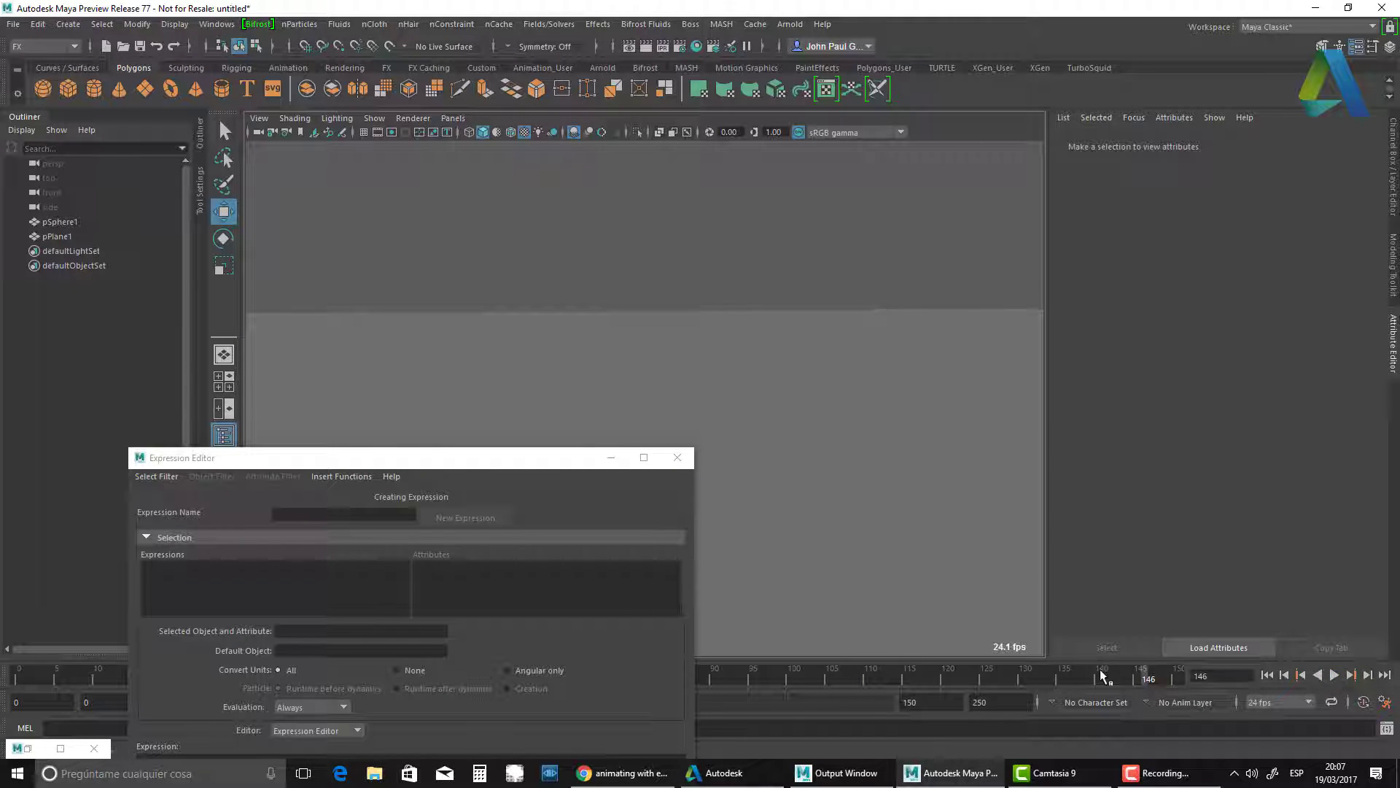
pyautogui.moveTo(1093, 674); pyautogui.dragTo(769, 676)
# Select pSphere1 and tilt it to Rotate Z -11.6.
pyautogui.click(593, 281)
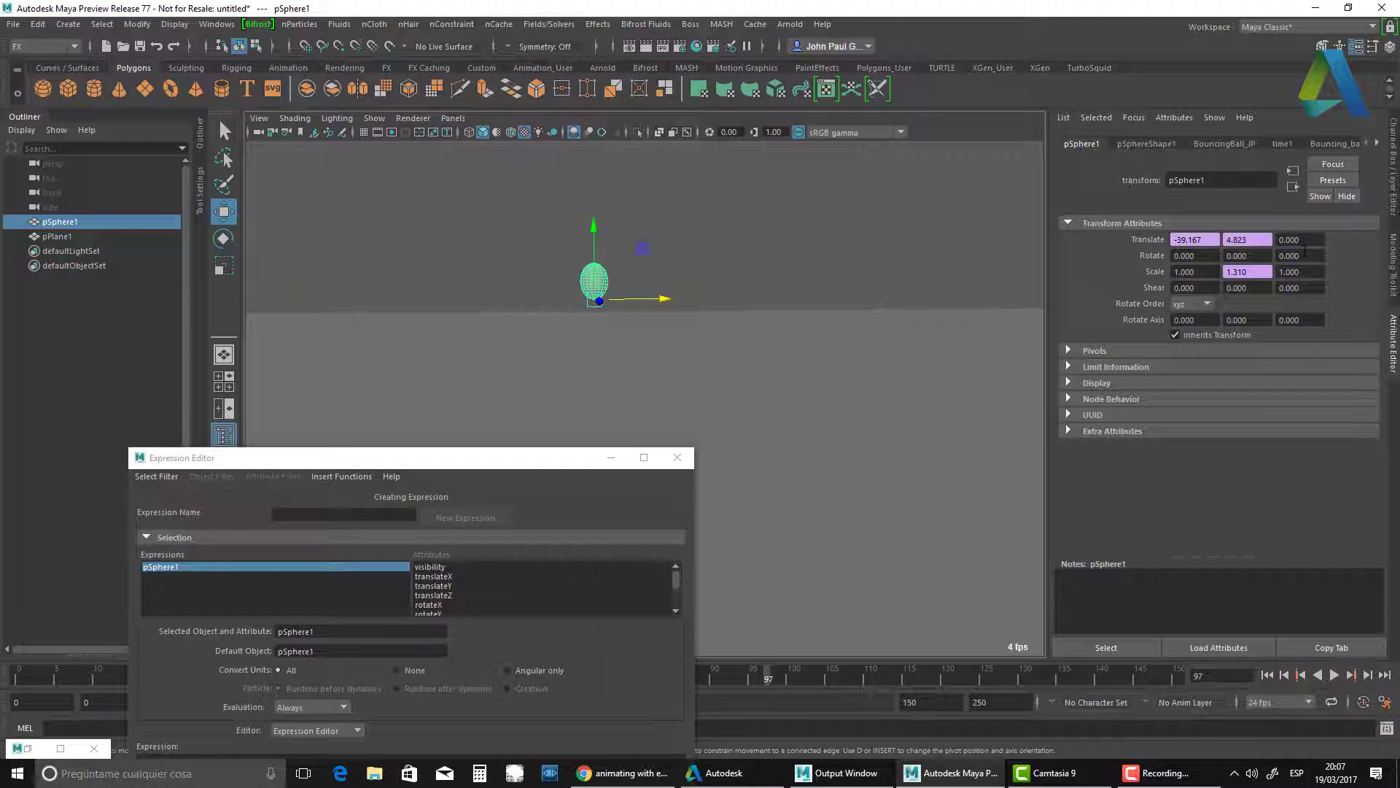
pyautogui.keyDown('ctrl'); pyautogui.moveTo(1286, 255); pyautogui.dragTo(1225, 304); pyautogui.keyUp('ctrl')
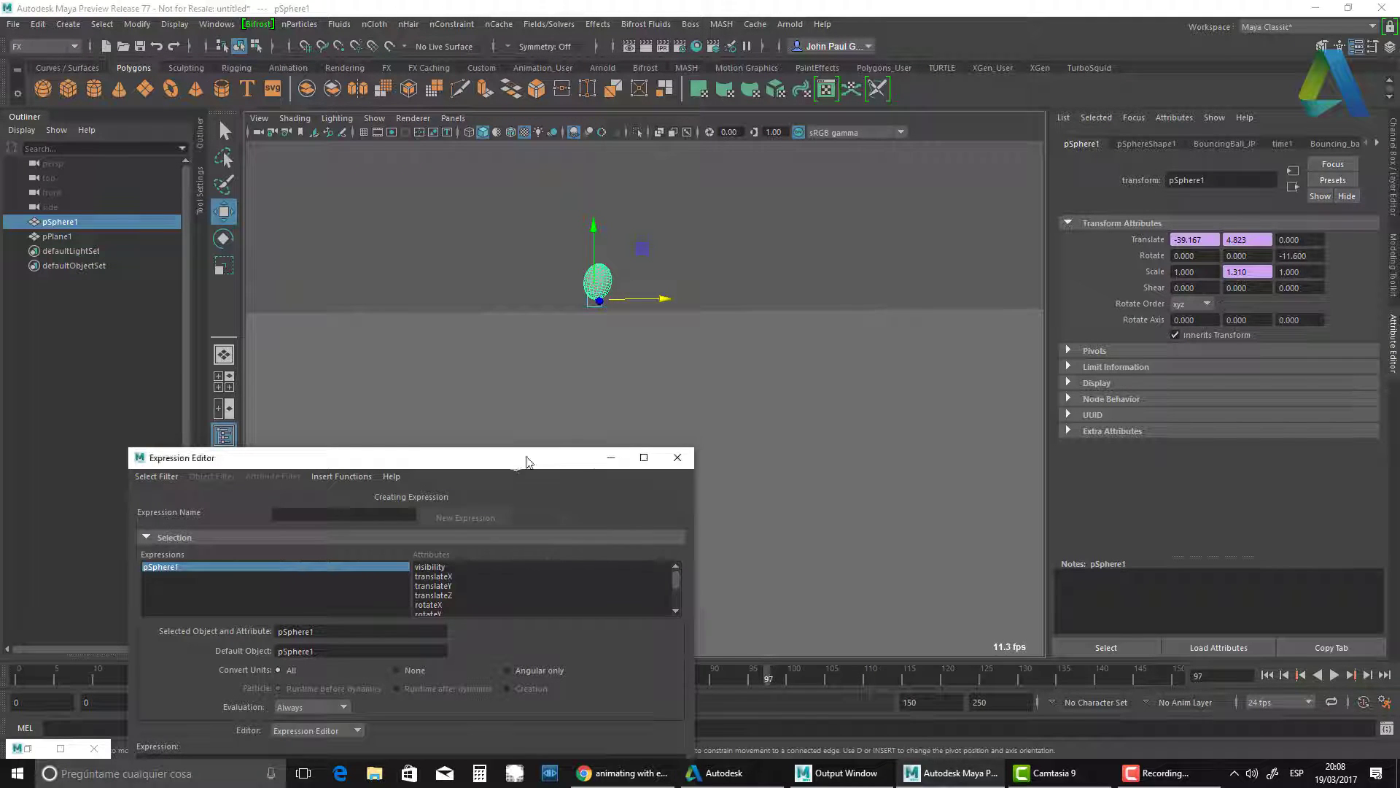
pyautogui.moveTo(523, 462); pyautogui.dragTo(570, 278)
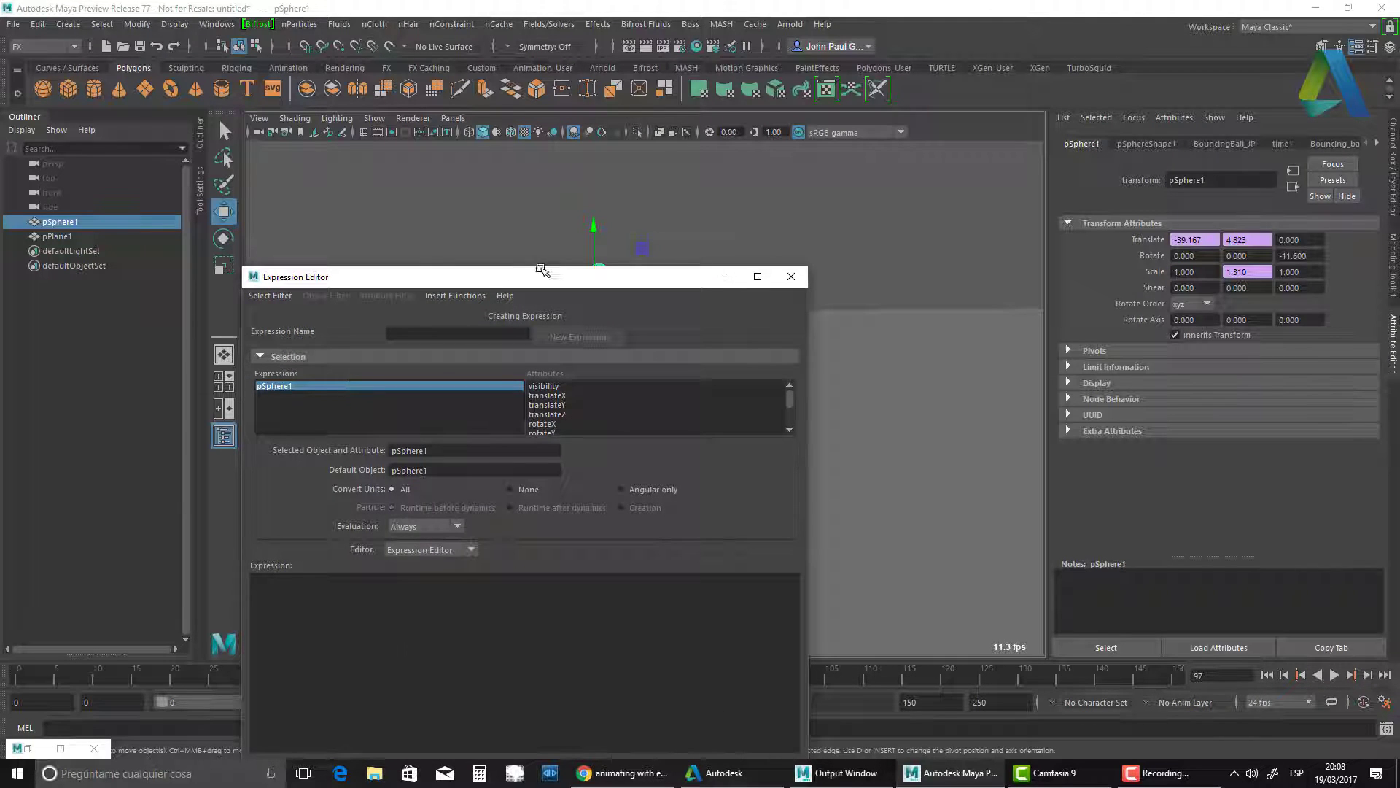
# Filter expressions by name, load BouncingBall_JP, and reposition the Expression Editor window.
pyautogui.click(271, 295)
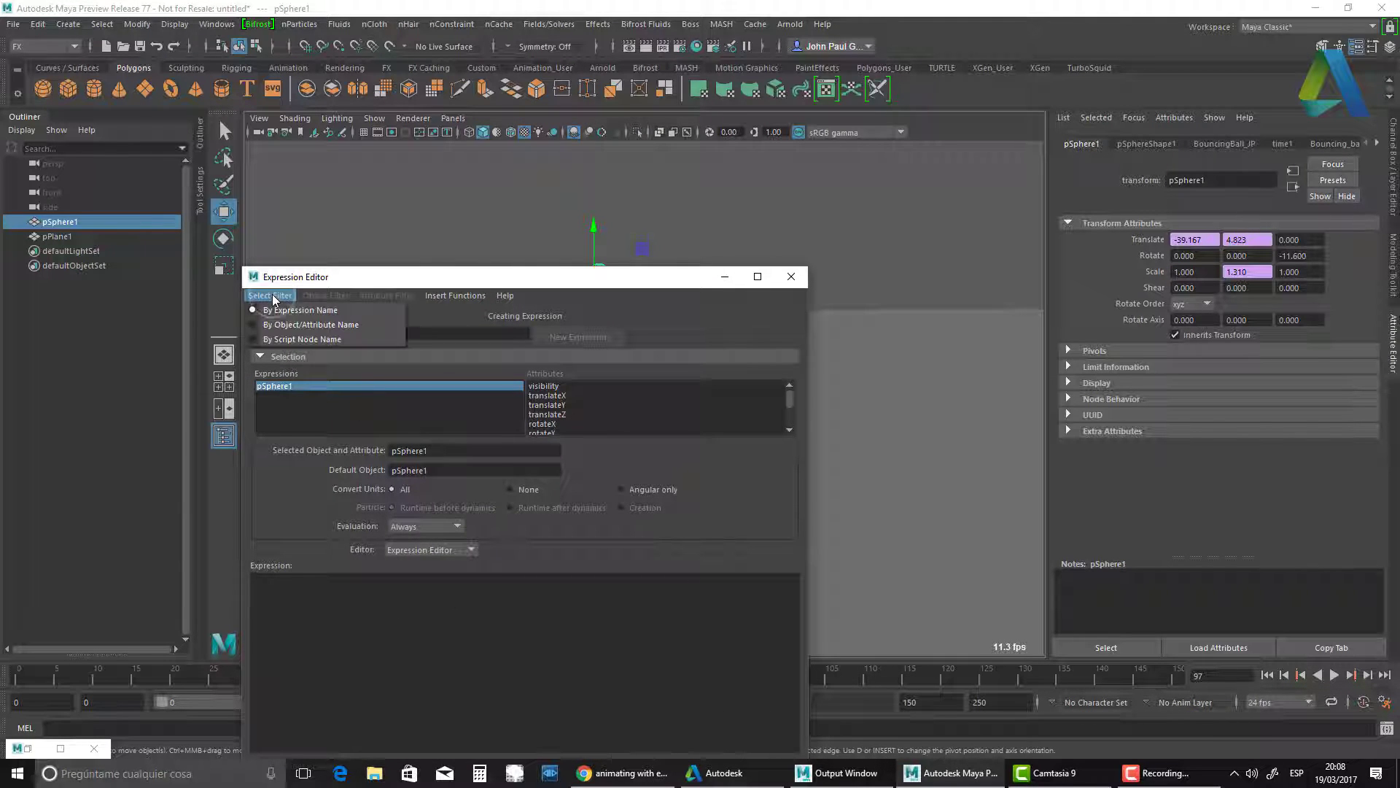
pyautogui.click(305, 309)
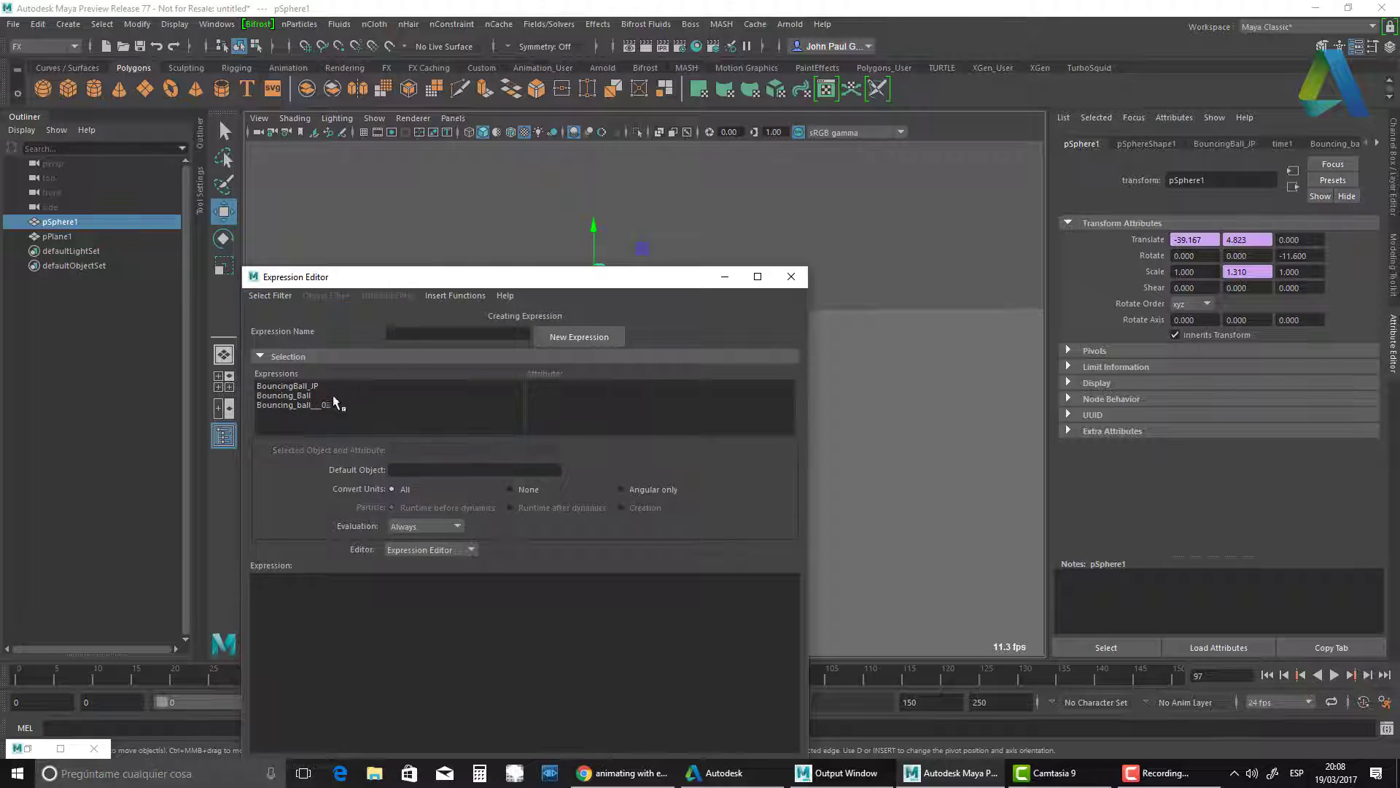
pyautogui.click(315, 386)
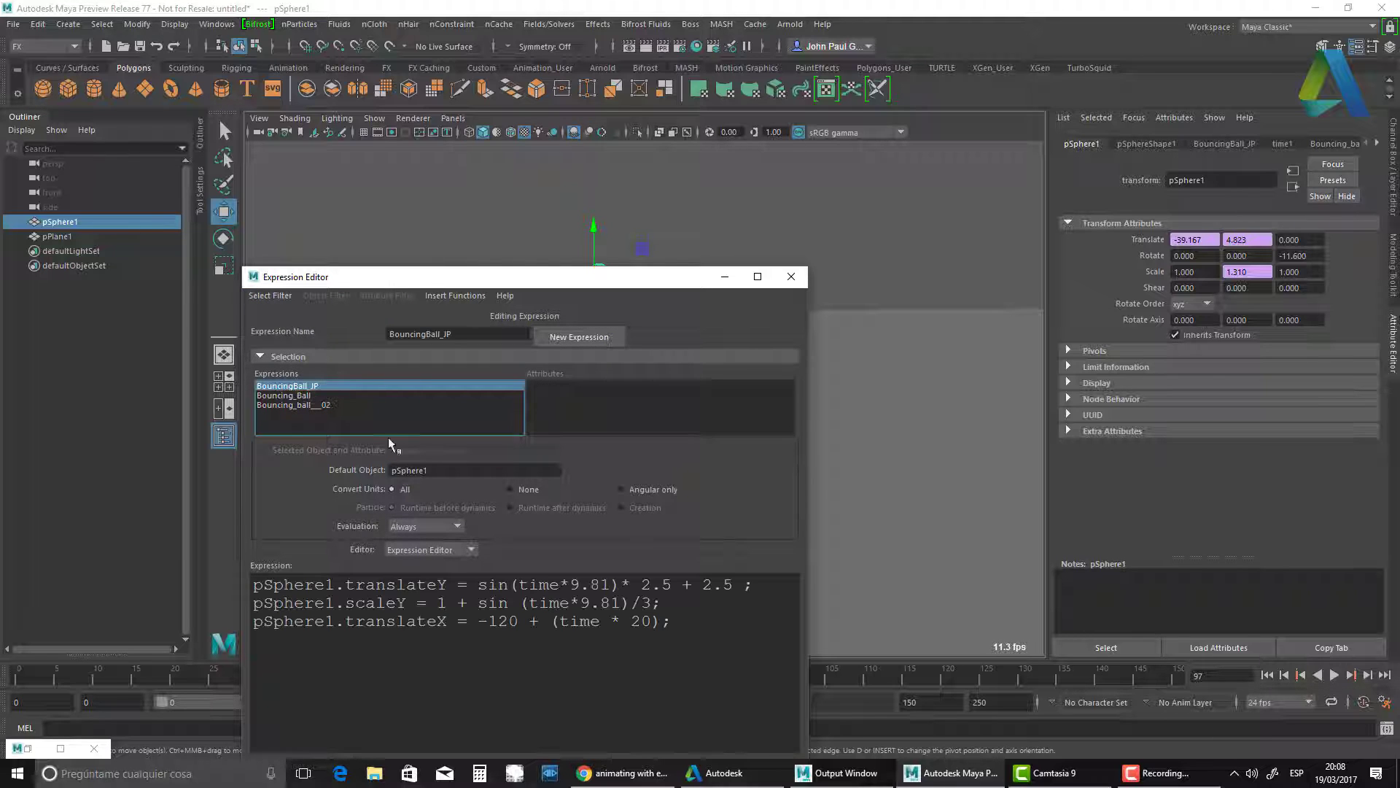
pyautogui.moveTo(510, 283); pyautogui.dragTo(373, 150)
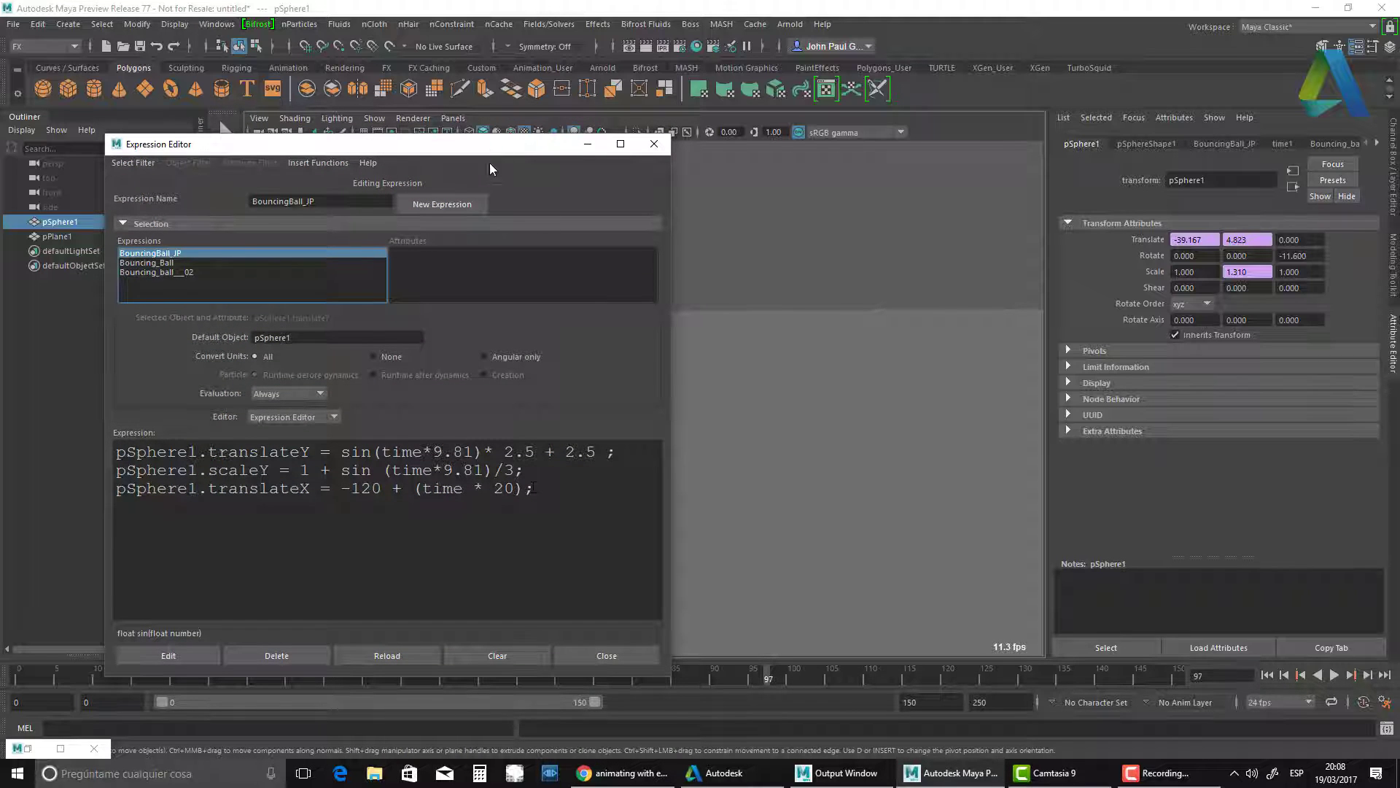
pyautogui.moveTo(488, 146); pyautogui.dragTo(496, 249)
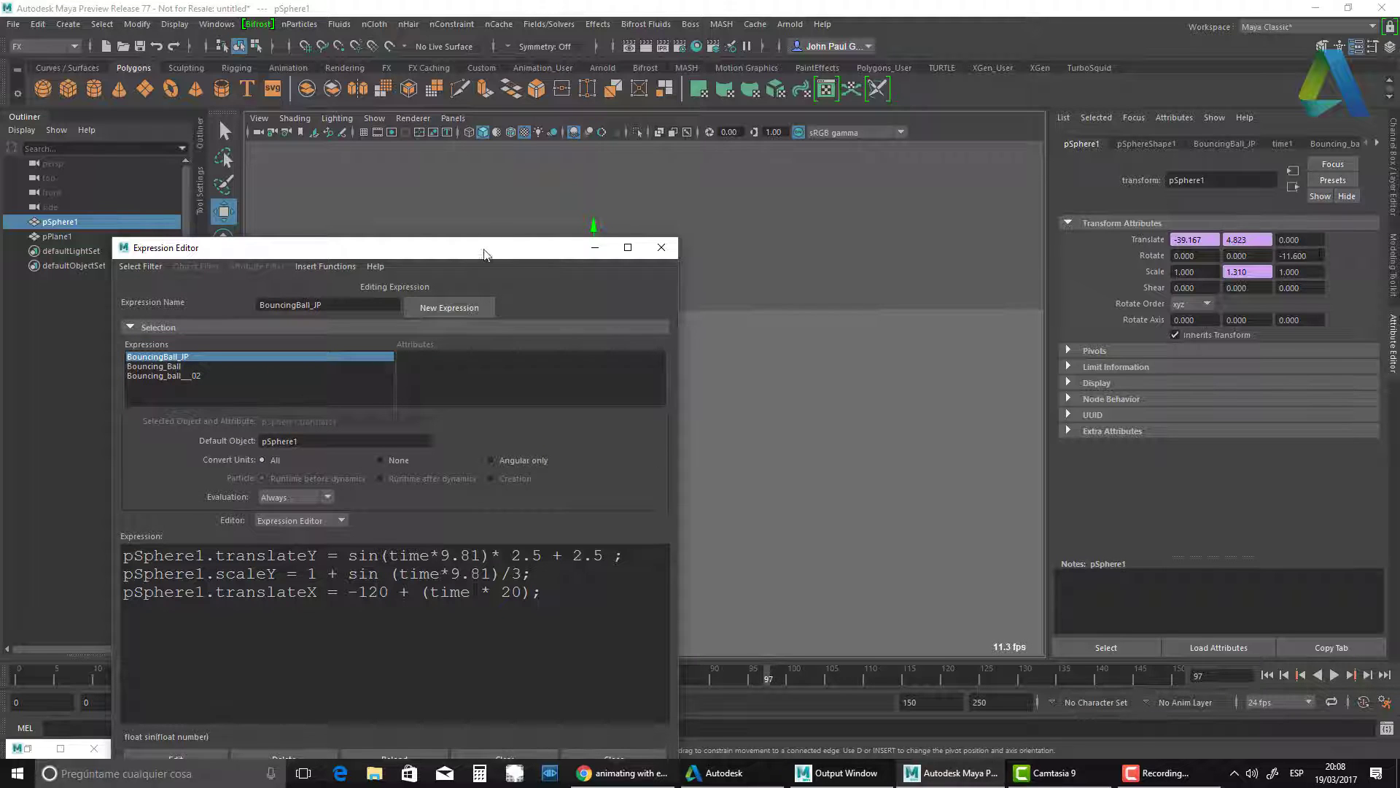
pyautogui.moveTo(484, 252); pyautogui.dragTo(449, 348)
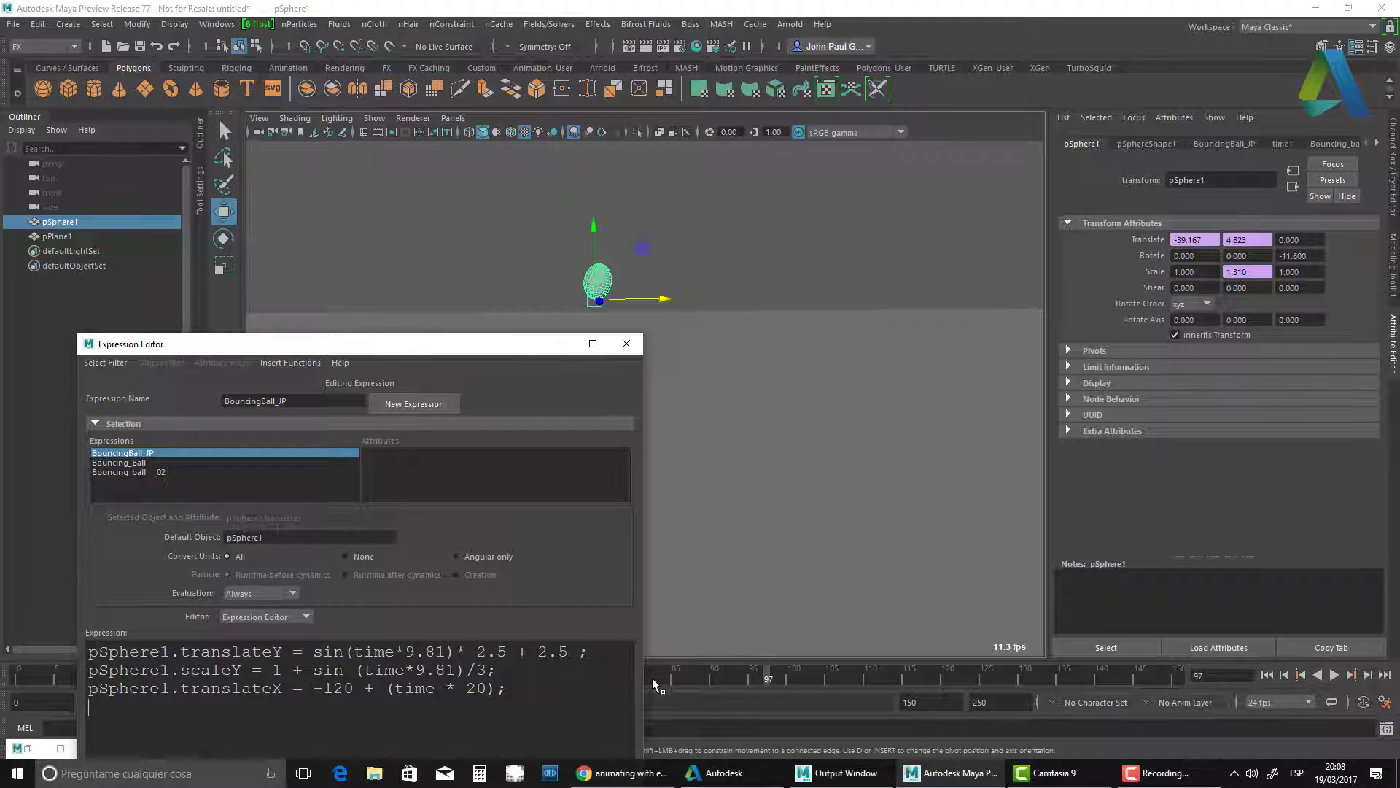
# Type a fourth line pSphere1.rotateZ = 10 * sin (time * 20), replacing the initial -15.
pyautogui.write('Sphere')
pyautogui.press('BackSpace')
pyautogui.write('tateZ =')
pyautogui.write('-15')
pyautogui.keyDown('ctrl'); pyautogui.moveTo(1309, 258); pyautogui.dragTo(1354, 261); pyautogui.keyUp('ctrl')
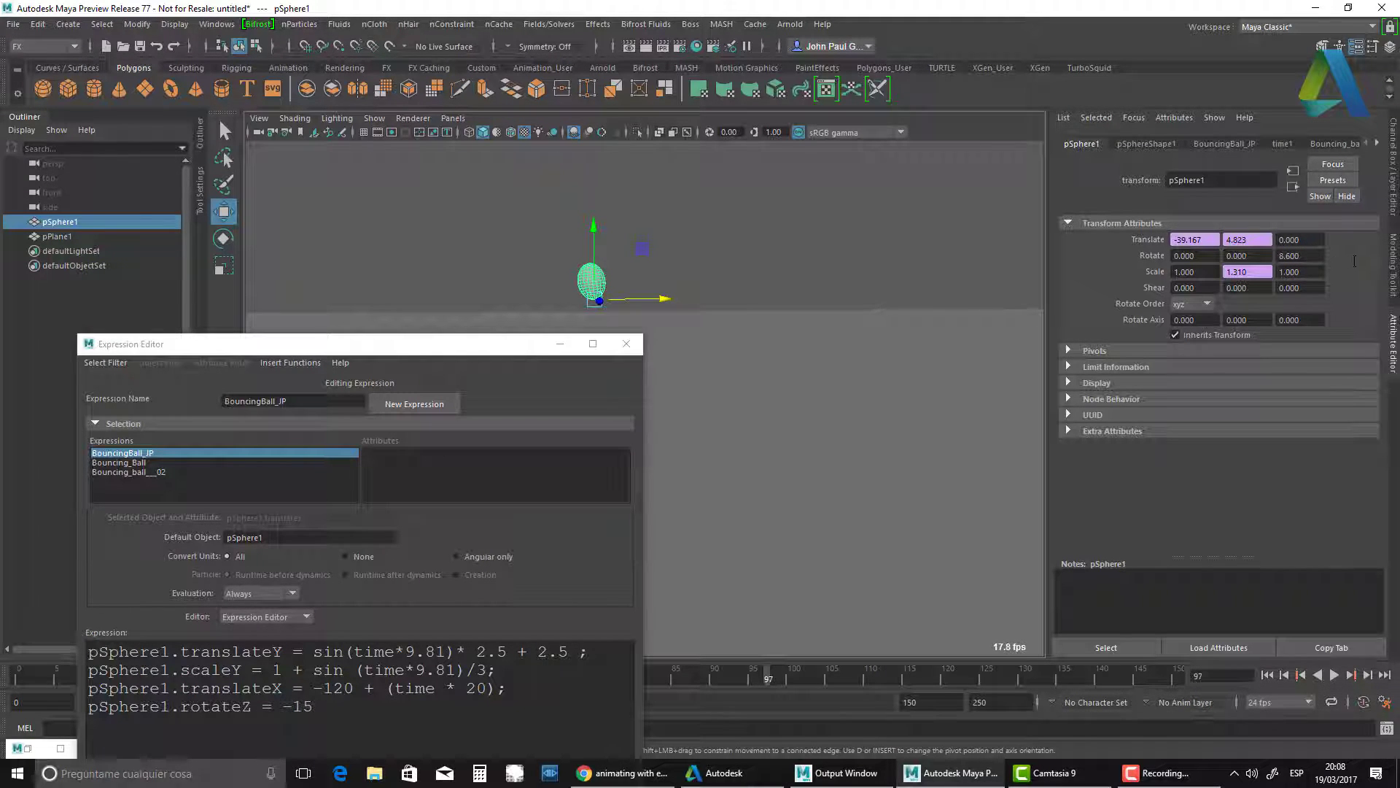
pyautogui.doubleClick(304, 707)
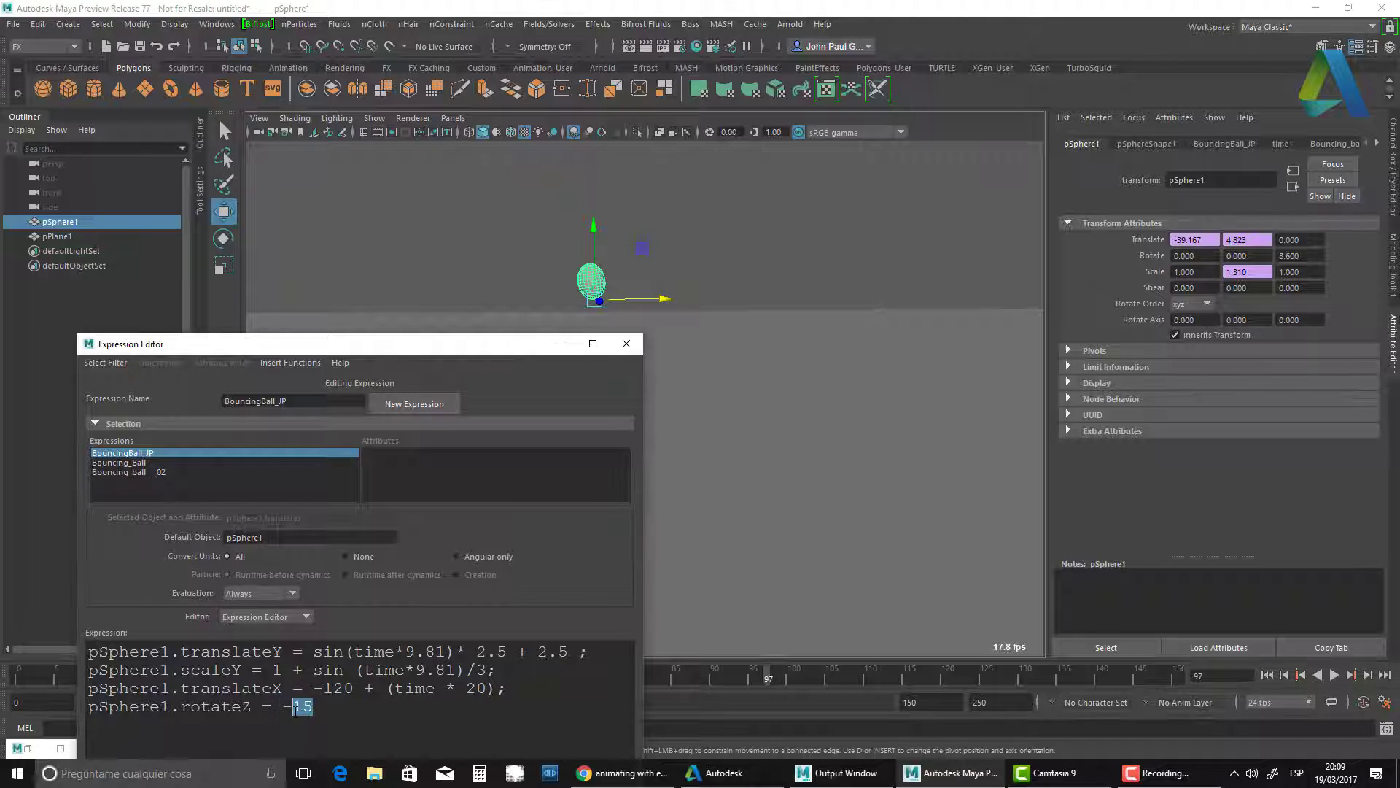
pyautogui.click(303, 706)
pyautogui.moveTo(314, 706); pyautogui.dragTo(284, 706)
pyautogui.write('0 * sin (')
pyautogui.write('time * 20);')
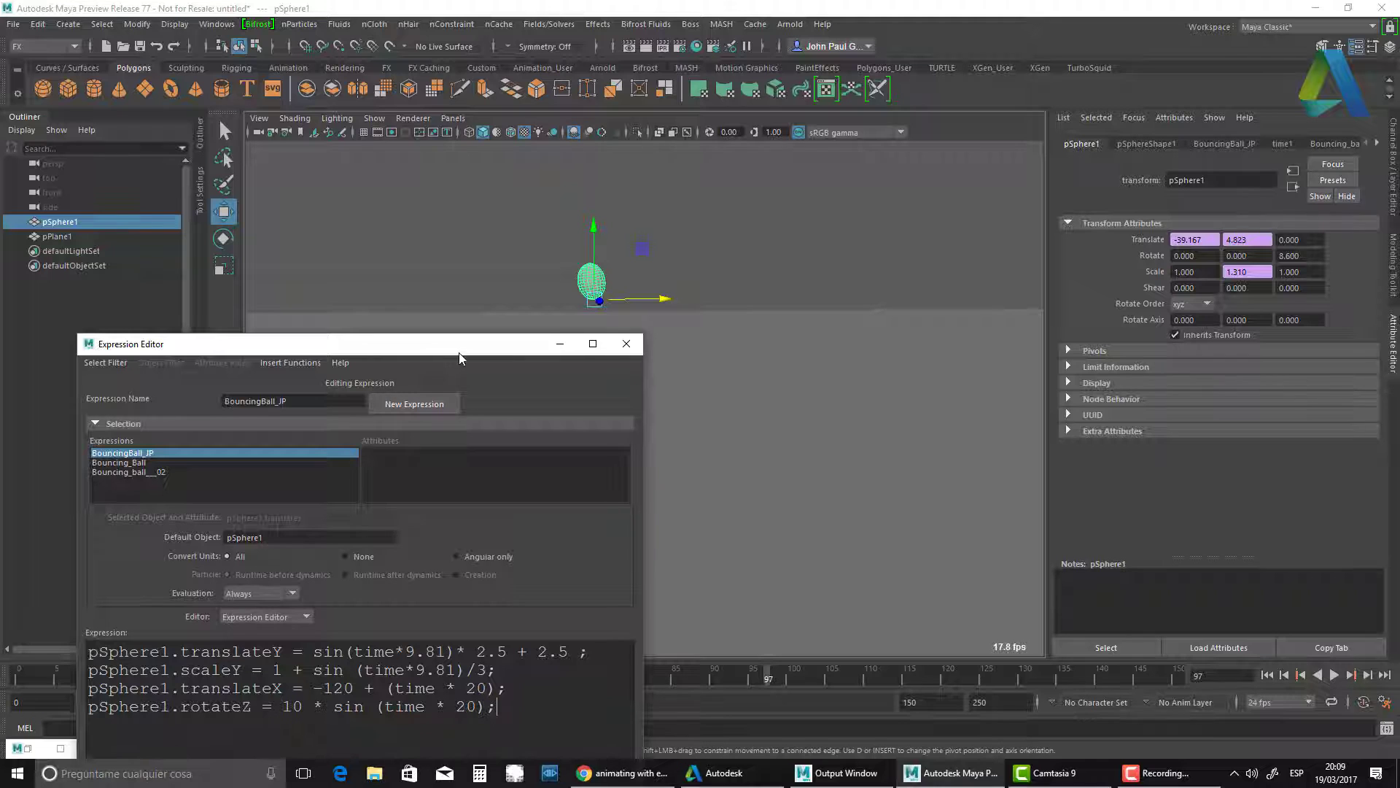
# Apply the rotateZ wobble line and replay the animation from frame 0.
pyautogui.moveTo(458, 352)
pyautogui.mouseDown()
pyautogui.moveTo(413, 299)
pyautogui.moveTo(420, 173)
pyautogui.moveTo(463, 223)
pyautogui.moveTo(445, 370)
pyautogui.mouseUp()
pyautogui.click(103, 675)
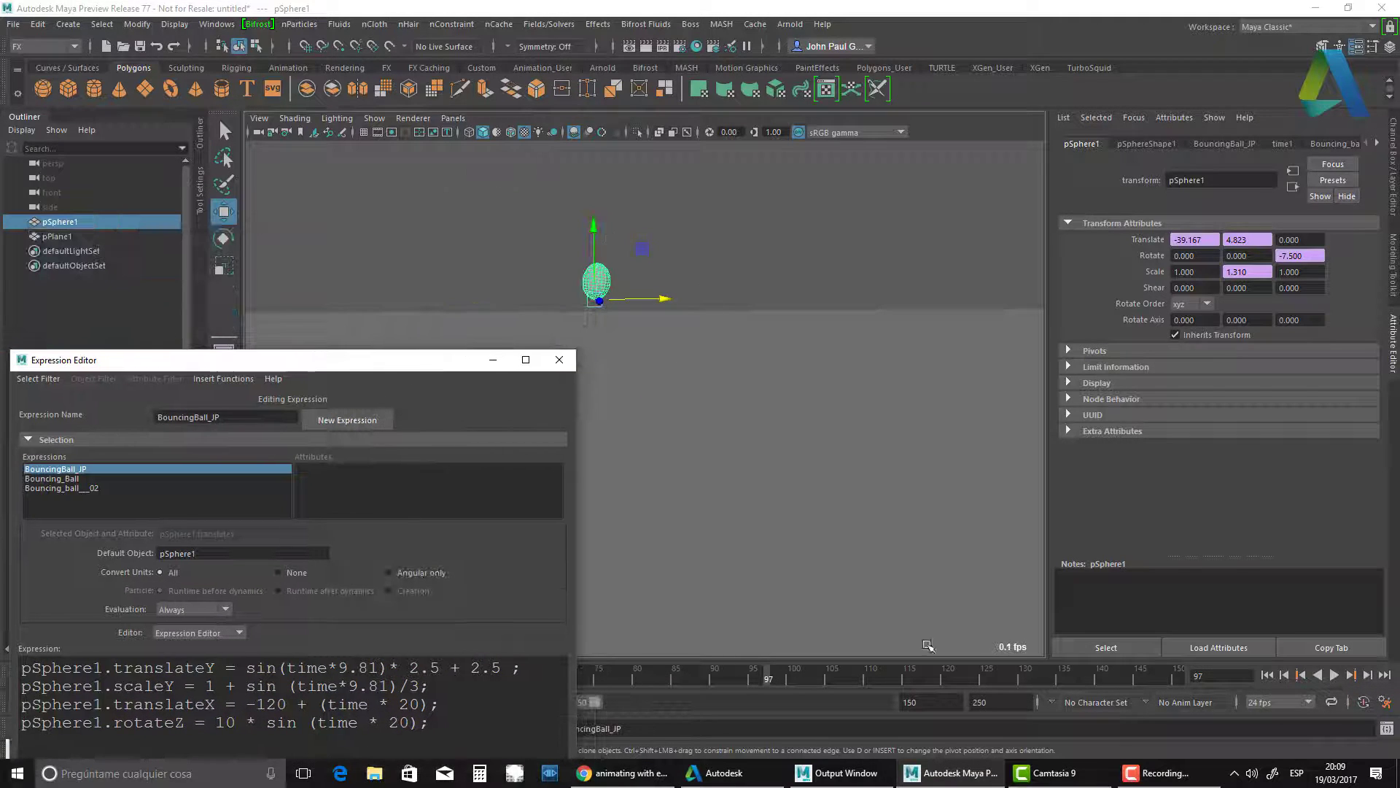
pyautogui.click(1267, 675)
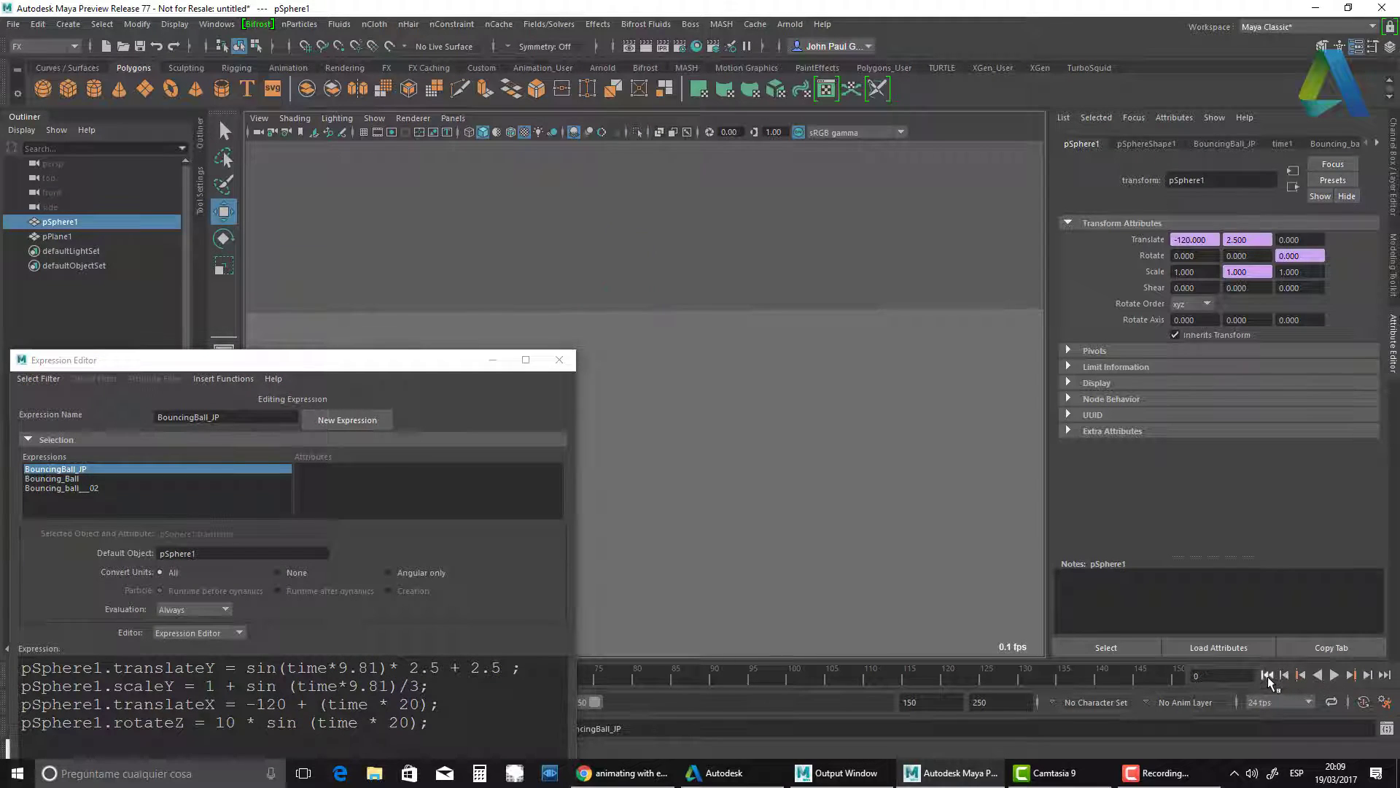
pyautogui.click(1334, 675)
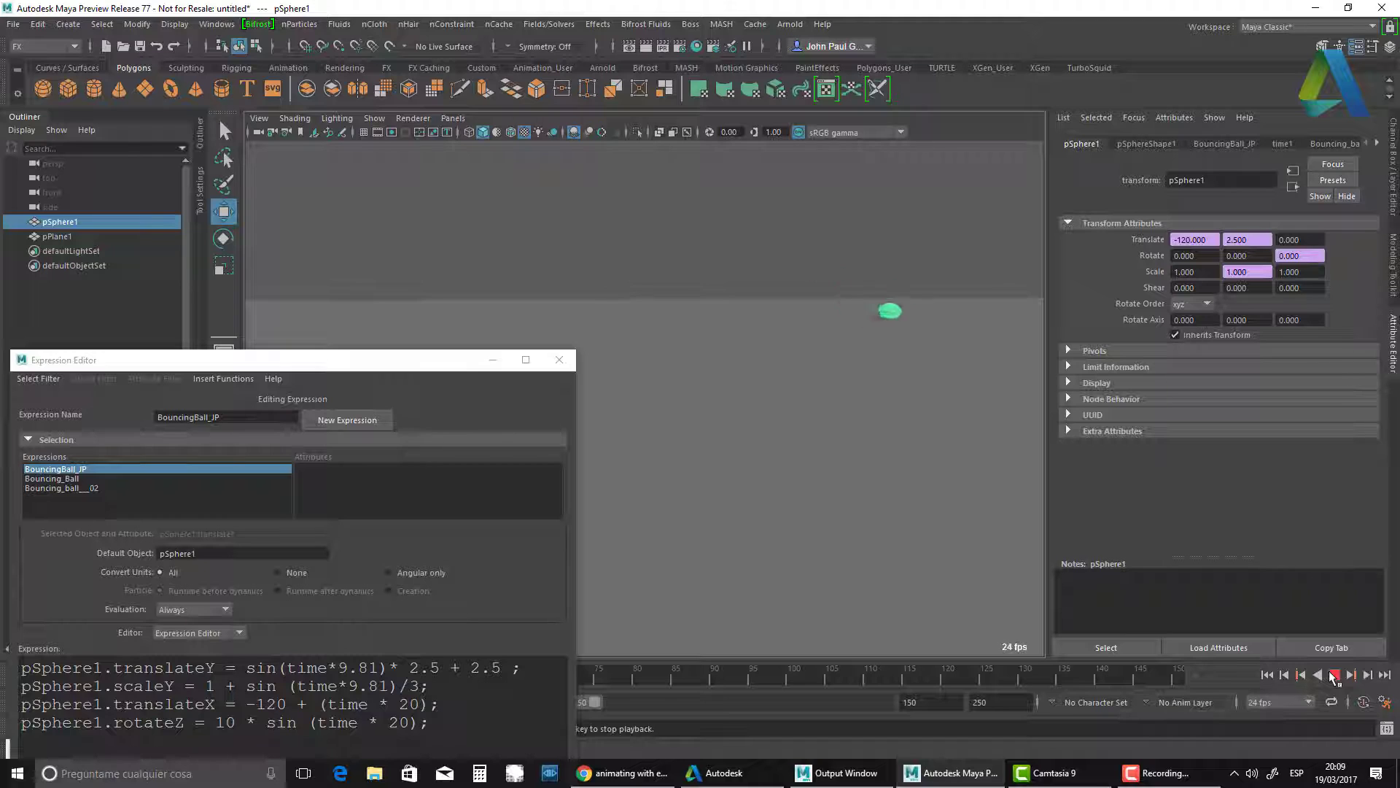
pyautogui.click(1334, 676)
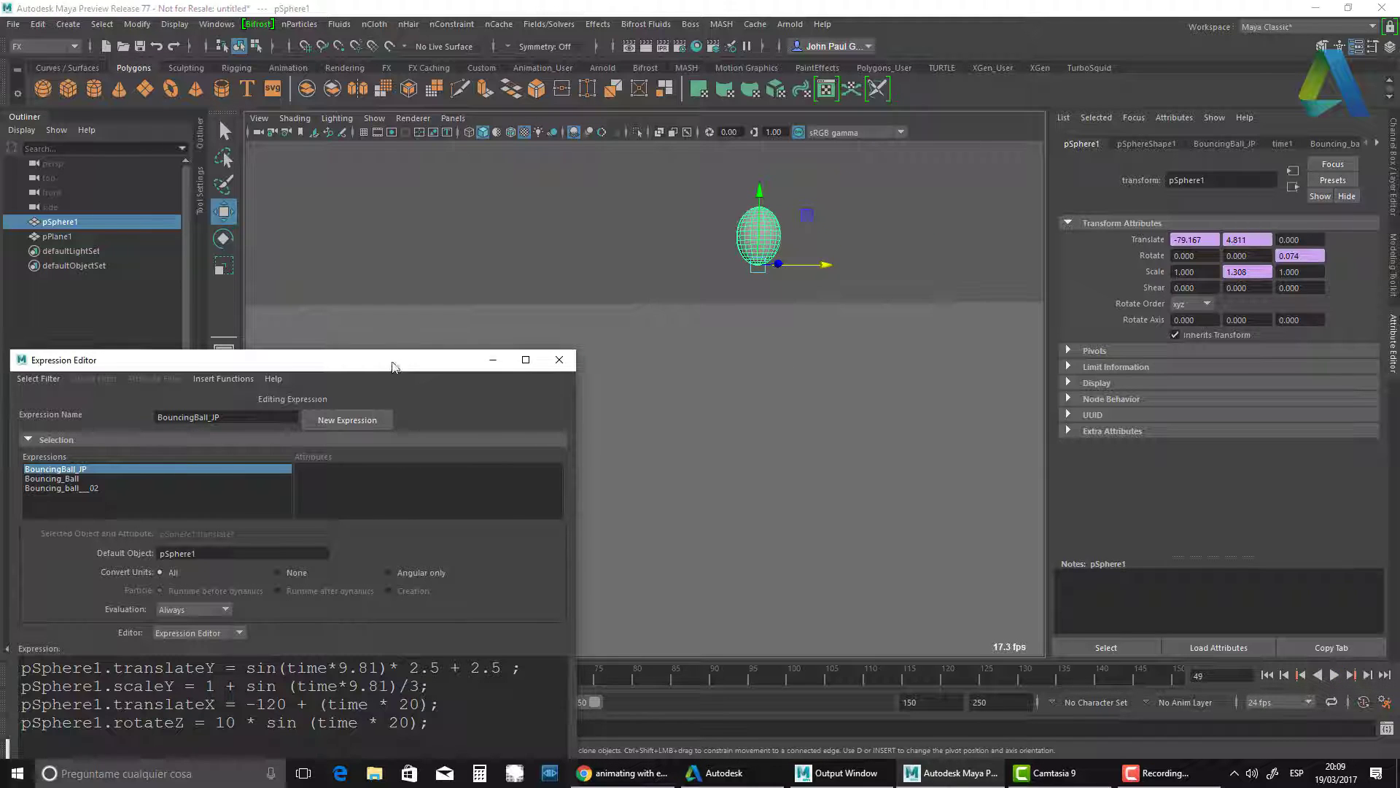
pyautogui.moveTo(394, 363); pyautogui.dragTo(415, 238)
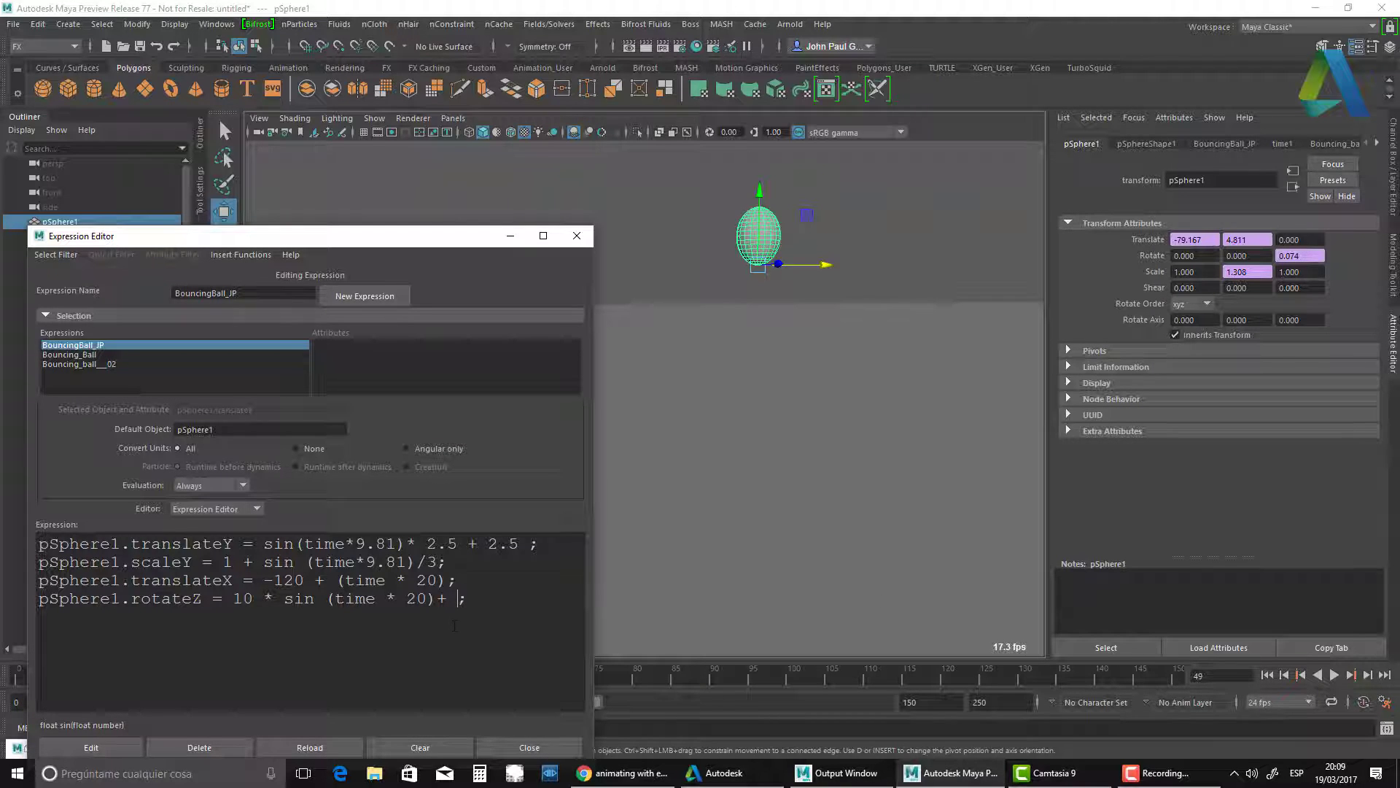
# Append + -15 to the rotateZ line and apply it, tilting the sphere to -14.926.
pyautogui.write('15')
pyautogui.moveTo(352, 230)
pyautogui.mouseDown()
pyautogui.moveTo(366, 225)
pyautogui.moveTo(344, 215)
pyautogui.mouseUp()
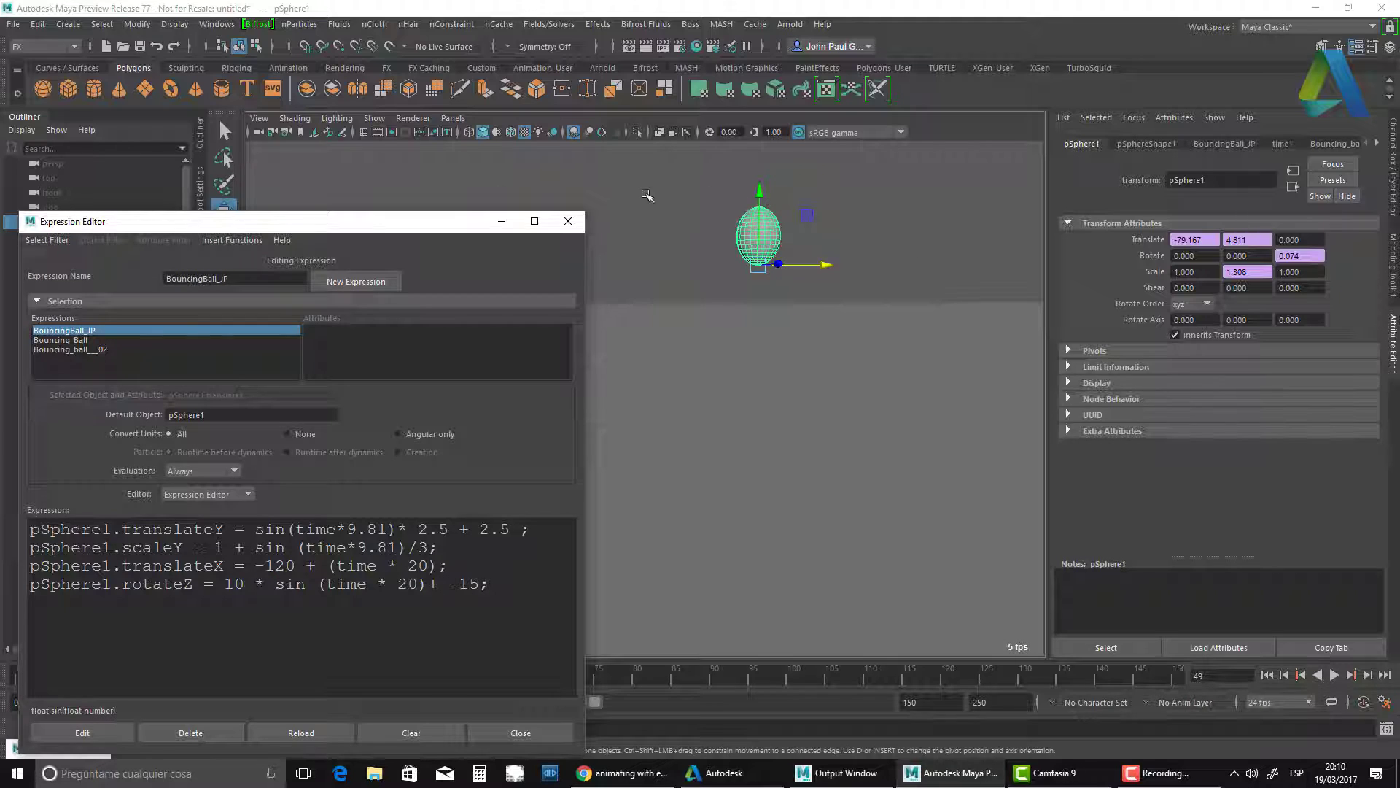
pyautogui.click(86, 730)
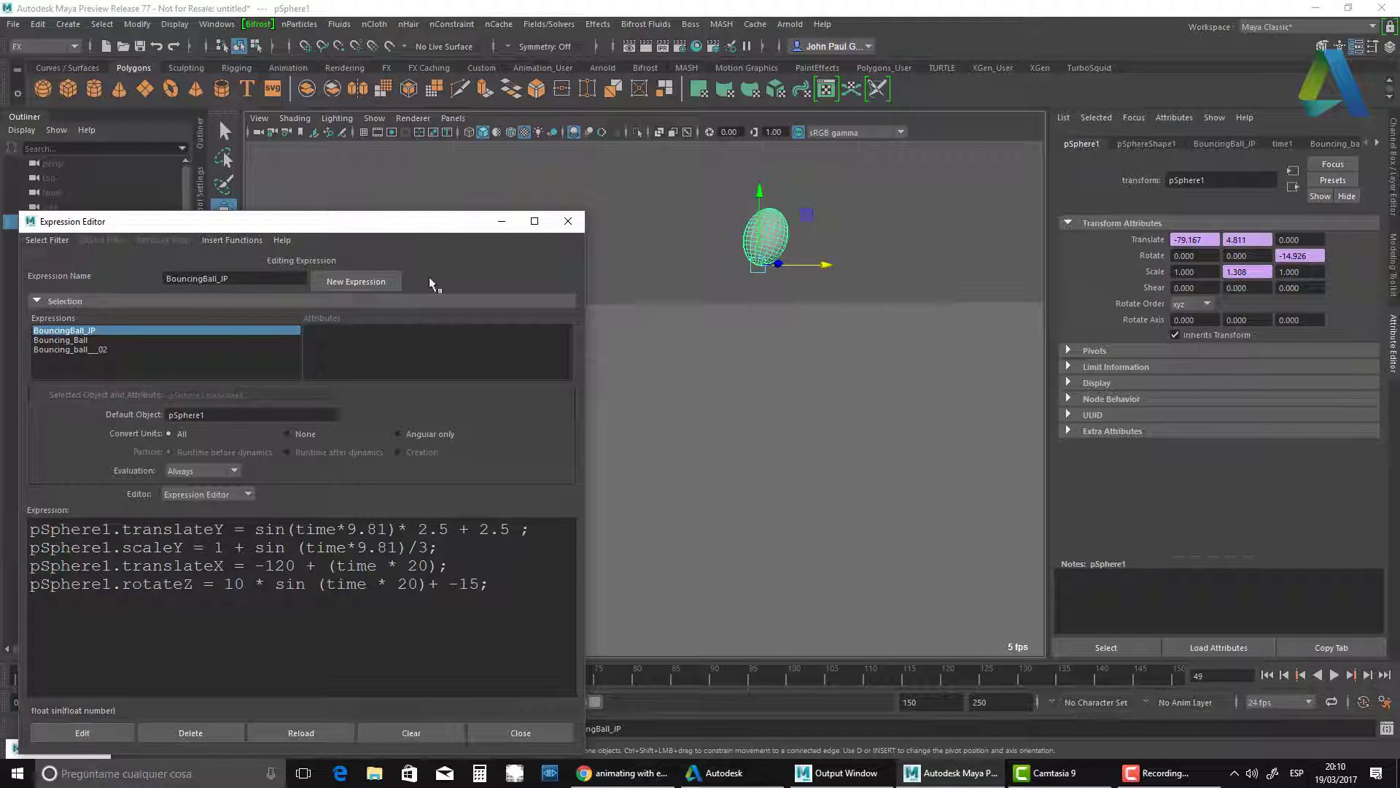
pyautogui.moveTo(409, 216); pyautogui.dragTo(414, 172)
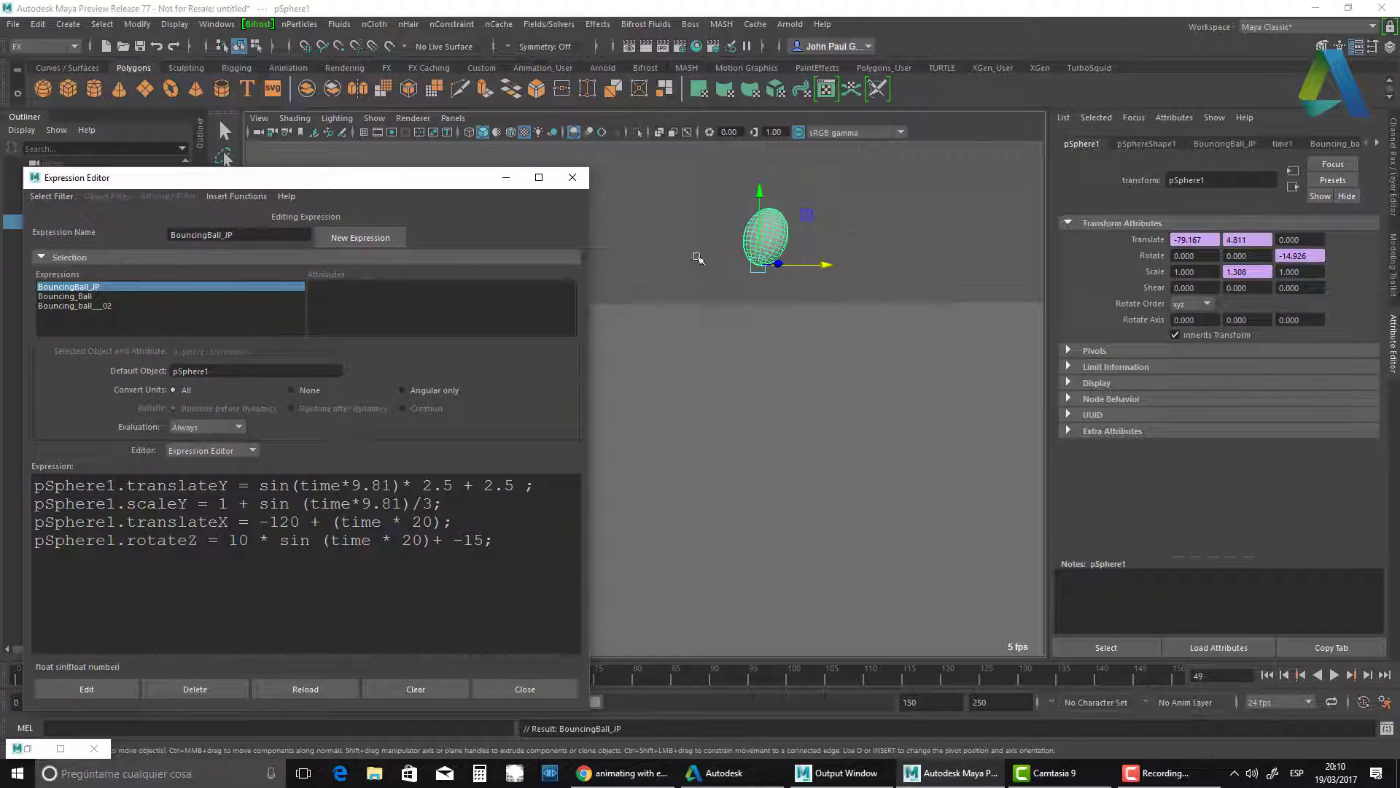
# Minimize the Expression Editor, deselect the sphere, and play the bounce from frame 0.
pyautogui.click(506, 177)
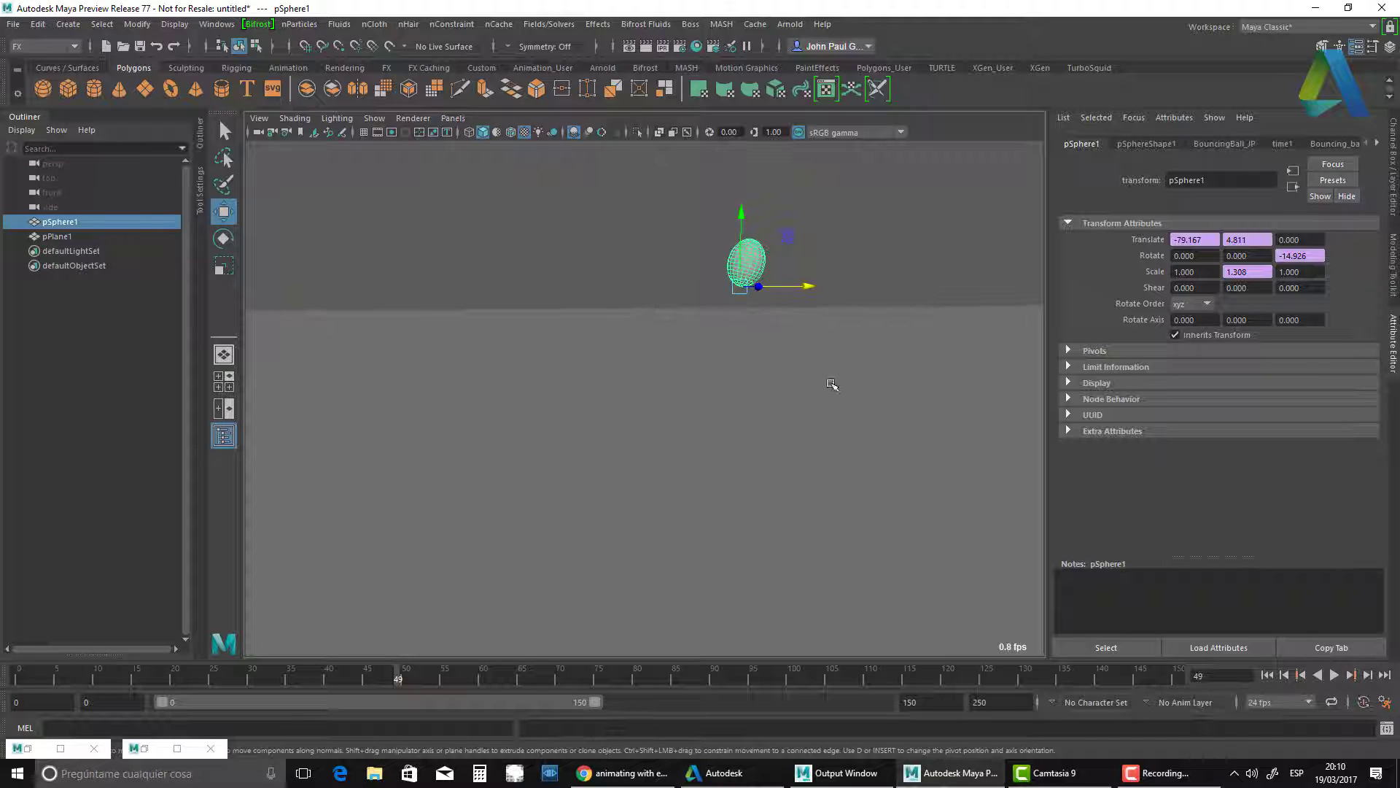
pyautogui.click(775, 387)
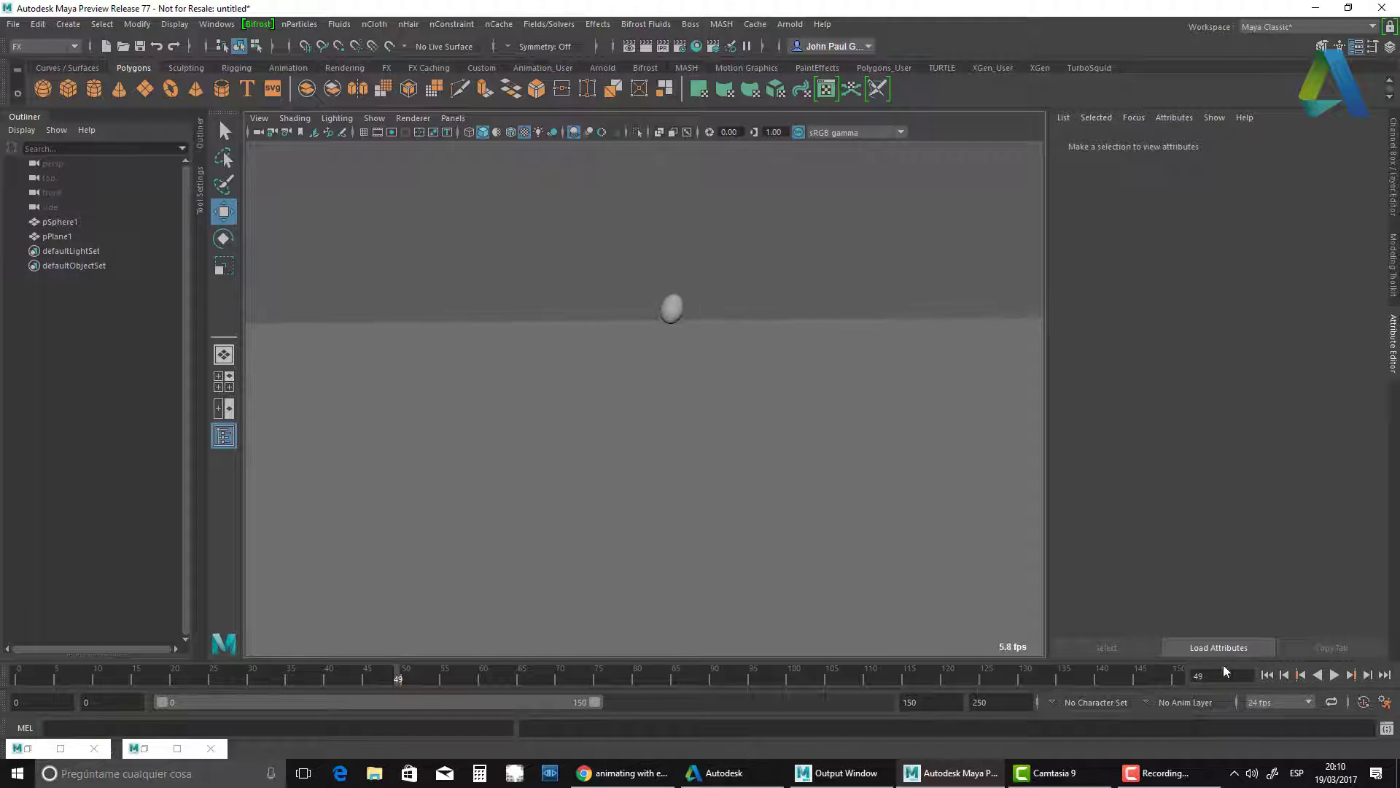
pyautogui.click(1266, 677)
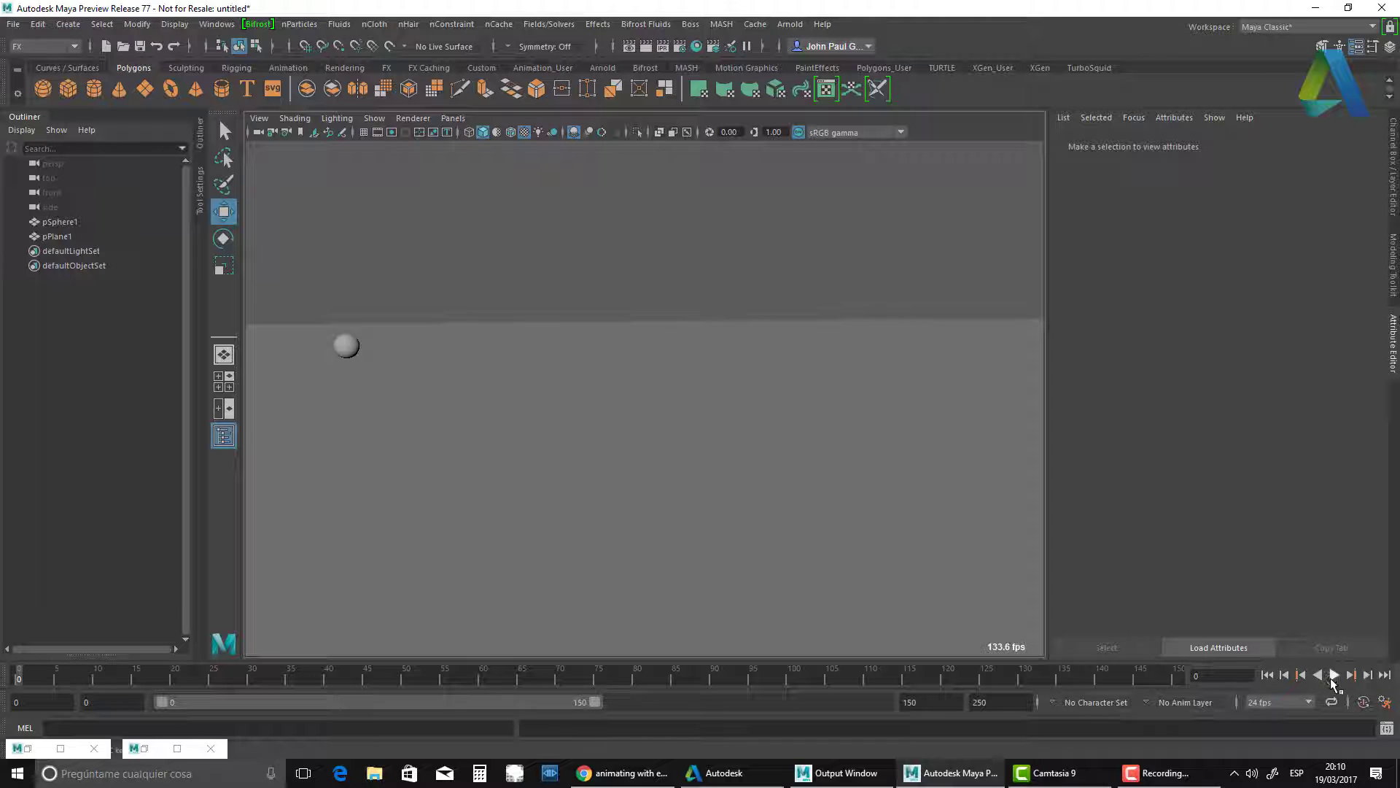
pyautogui.click(1334, 674)
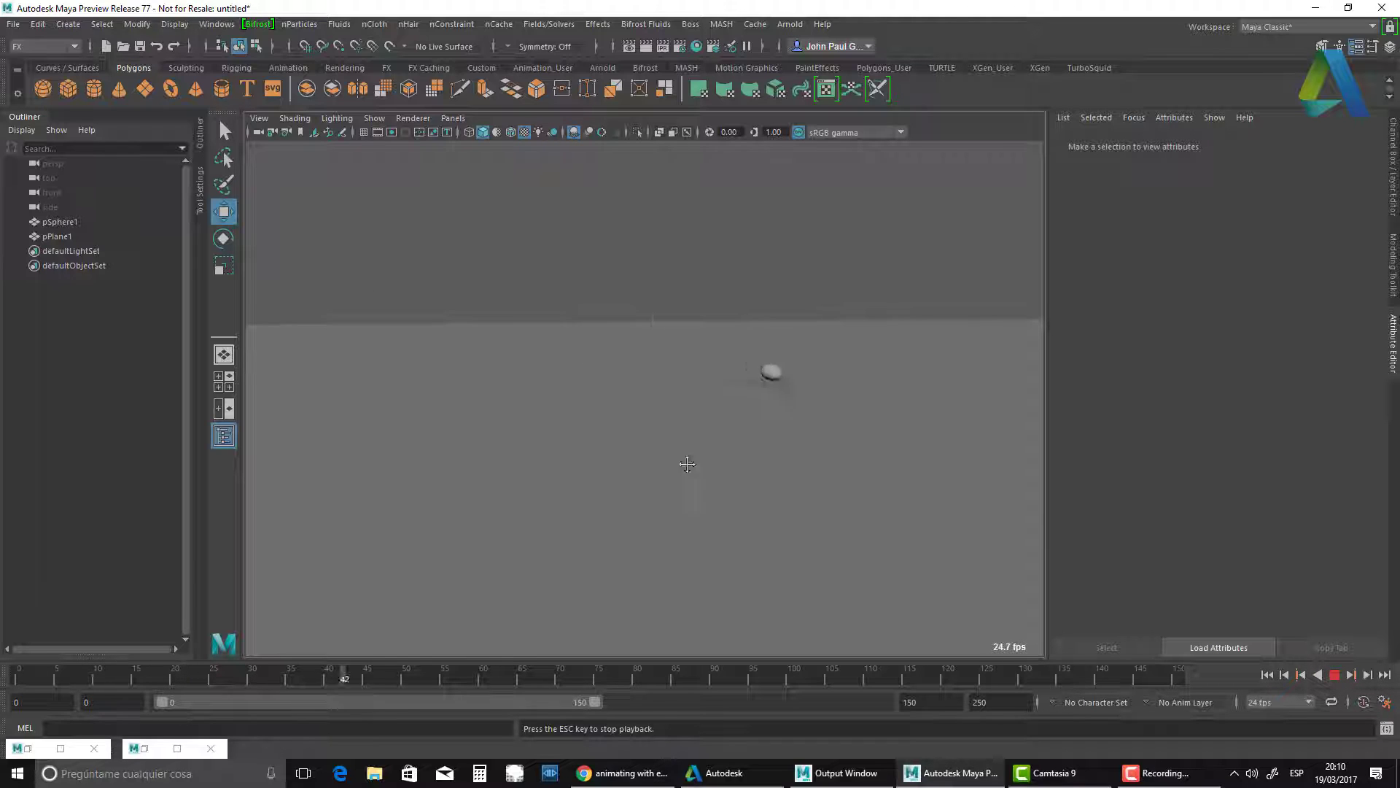
pyautogui.keyDown('alt'); pyautogui.moveTo(707, 435); pyautogui.dragTo(676, 494); pyautogui.keyUp('alt')
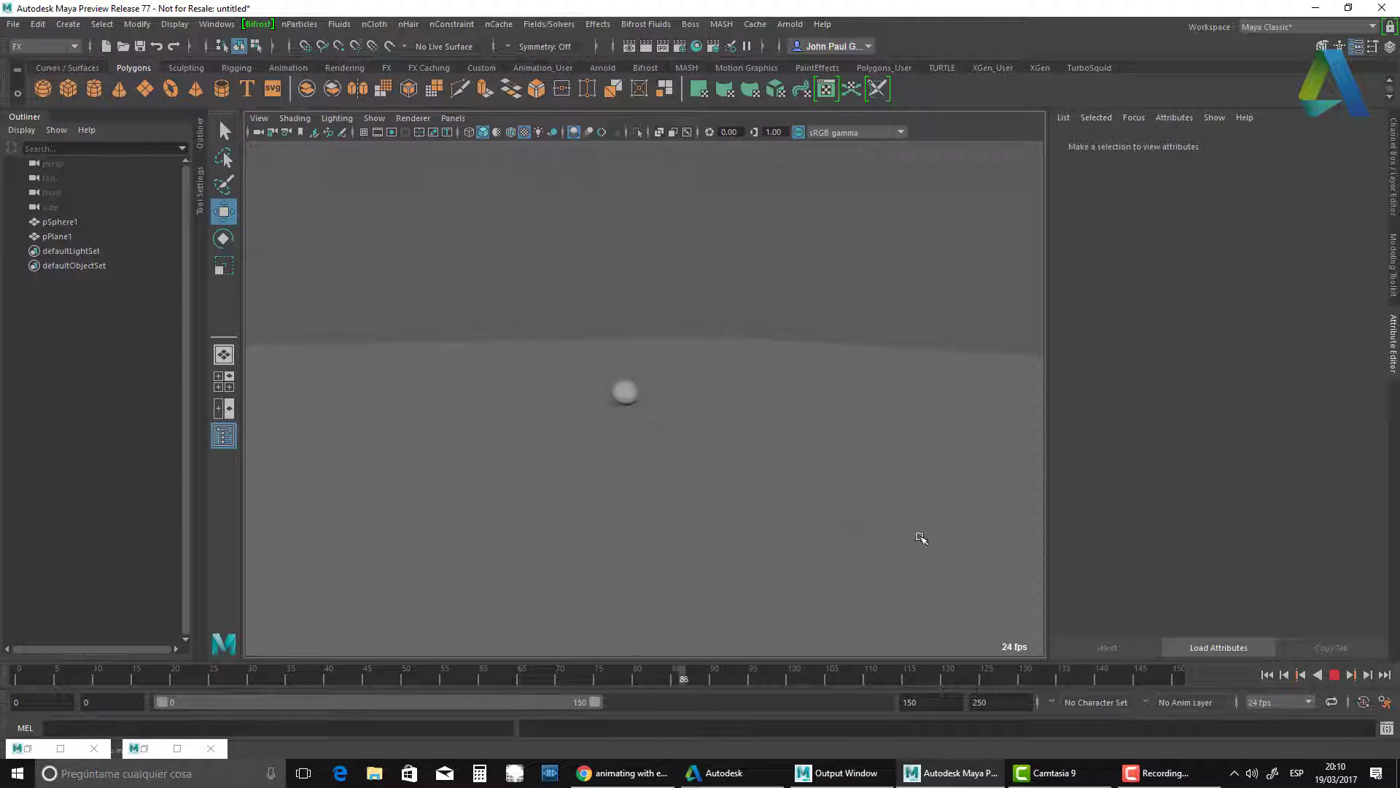
# Restore the minimized Expression Editor showing BouncingBall_JP's four lines and reposition it.
pyautogui.click(145, 749)
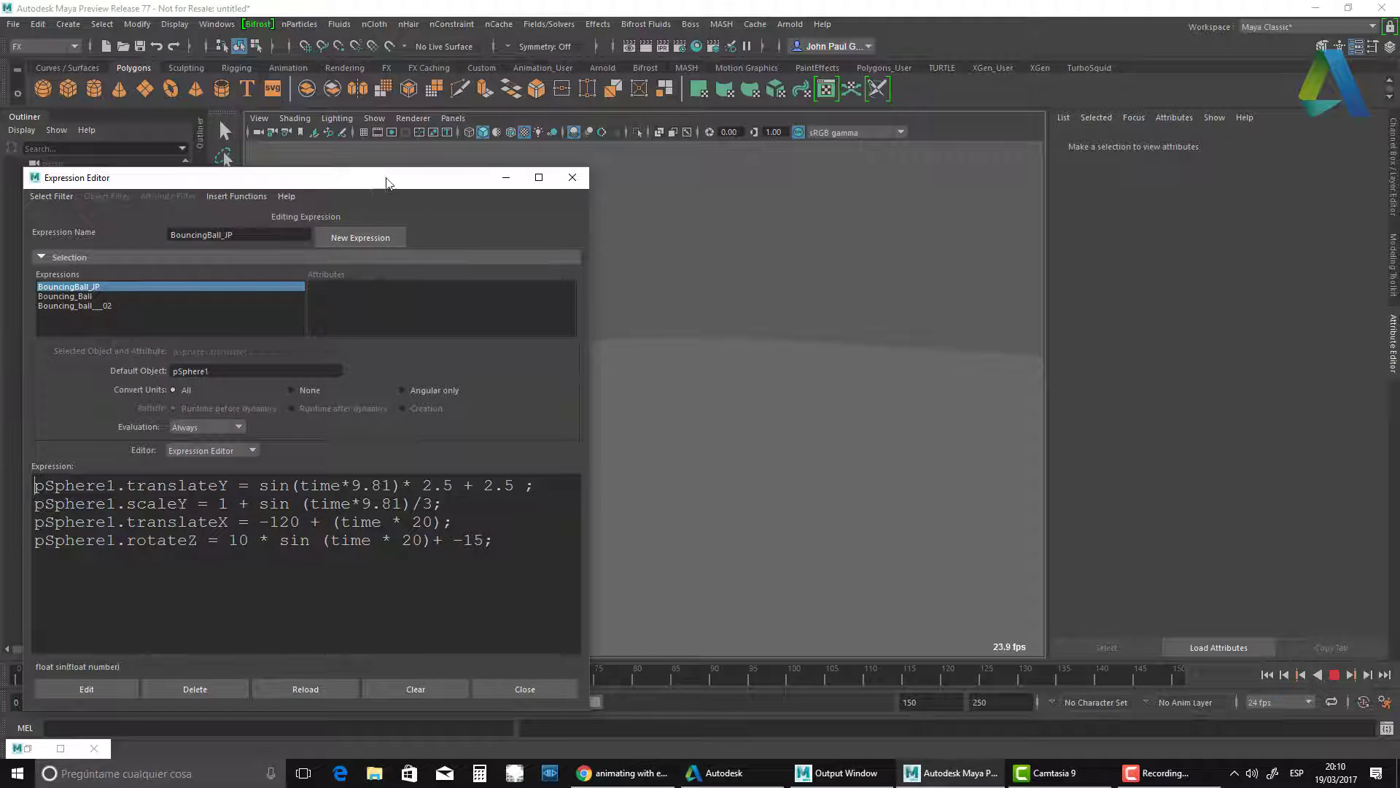
pyautogui.moveTo(387, 182)
pyautogui.mouseDown()
pyautogui.moveTo(414, 465)
pyautogui.moveTo(426, 343)
pyautogui.moveTo(379, 440)
pyautogui.moveTo(391, 175)
pyautogui.mouseUp()
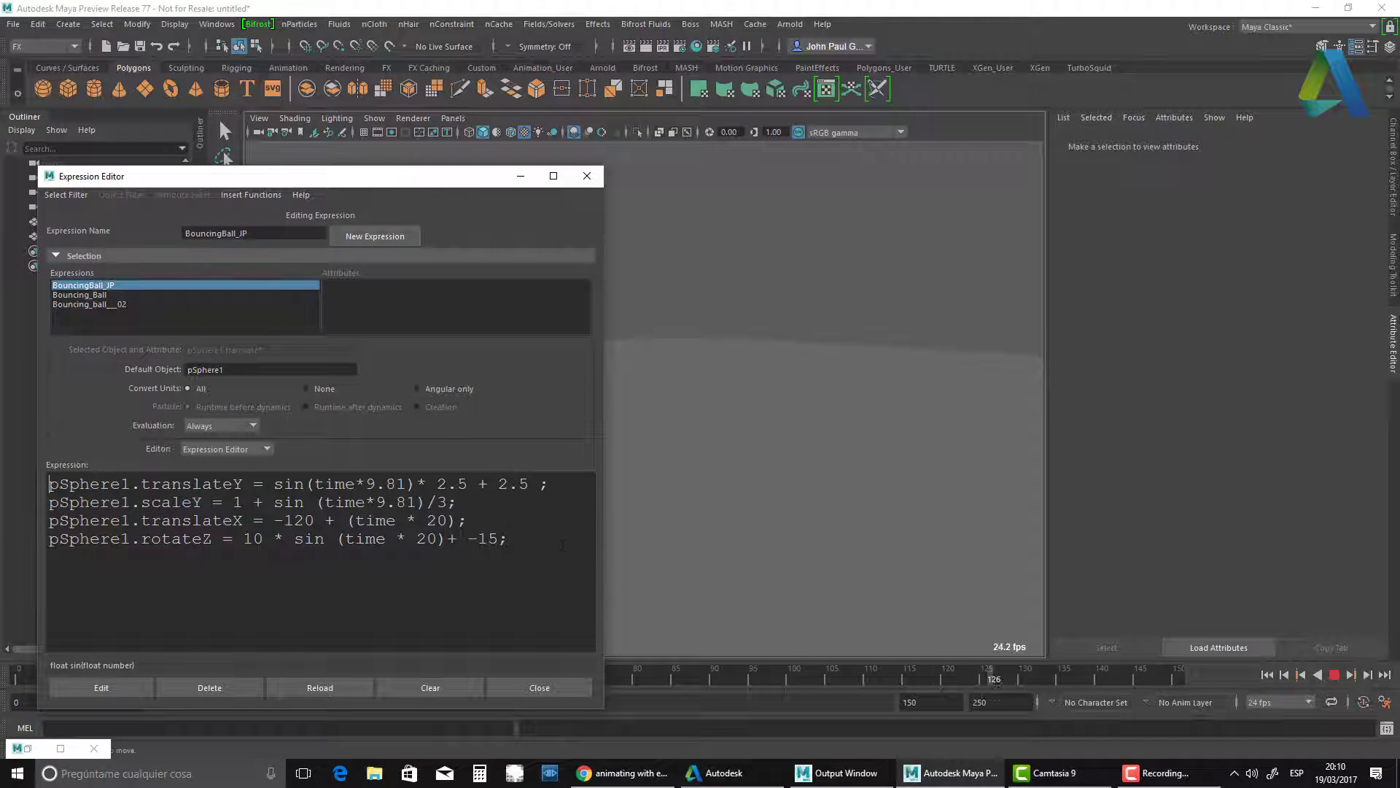